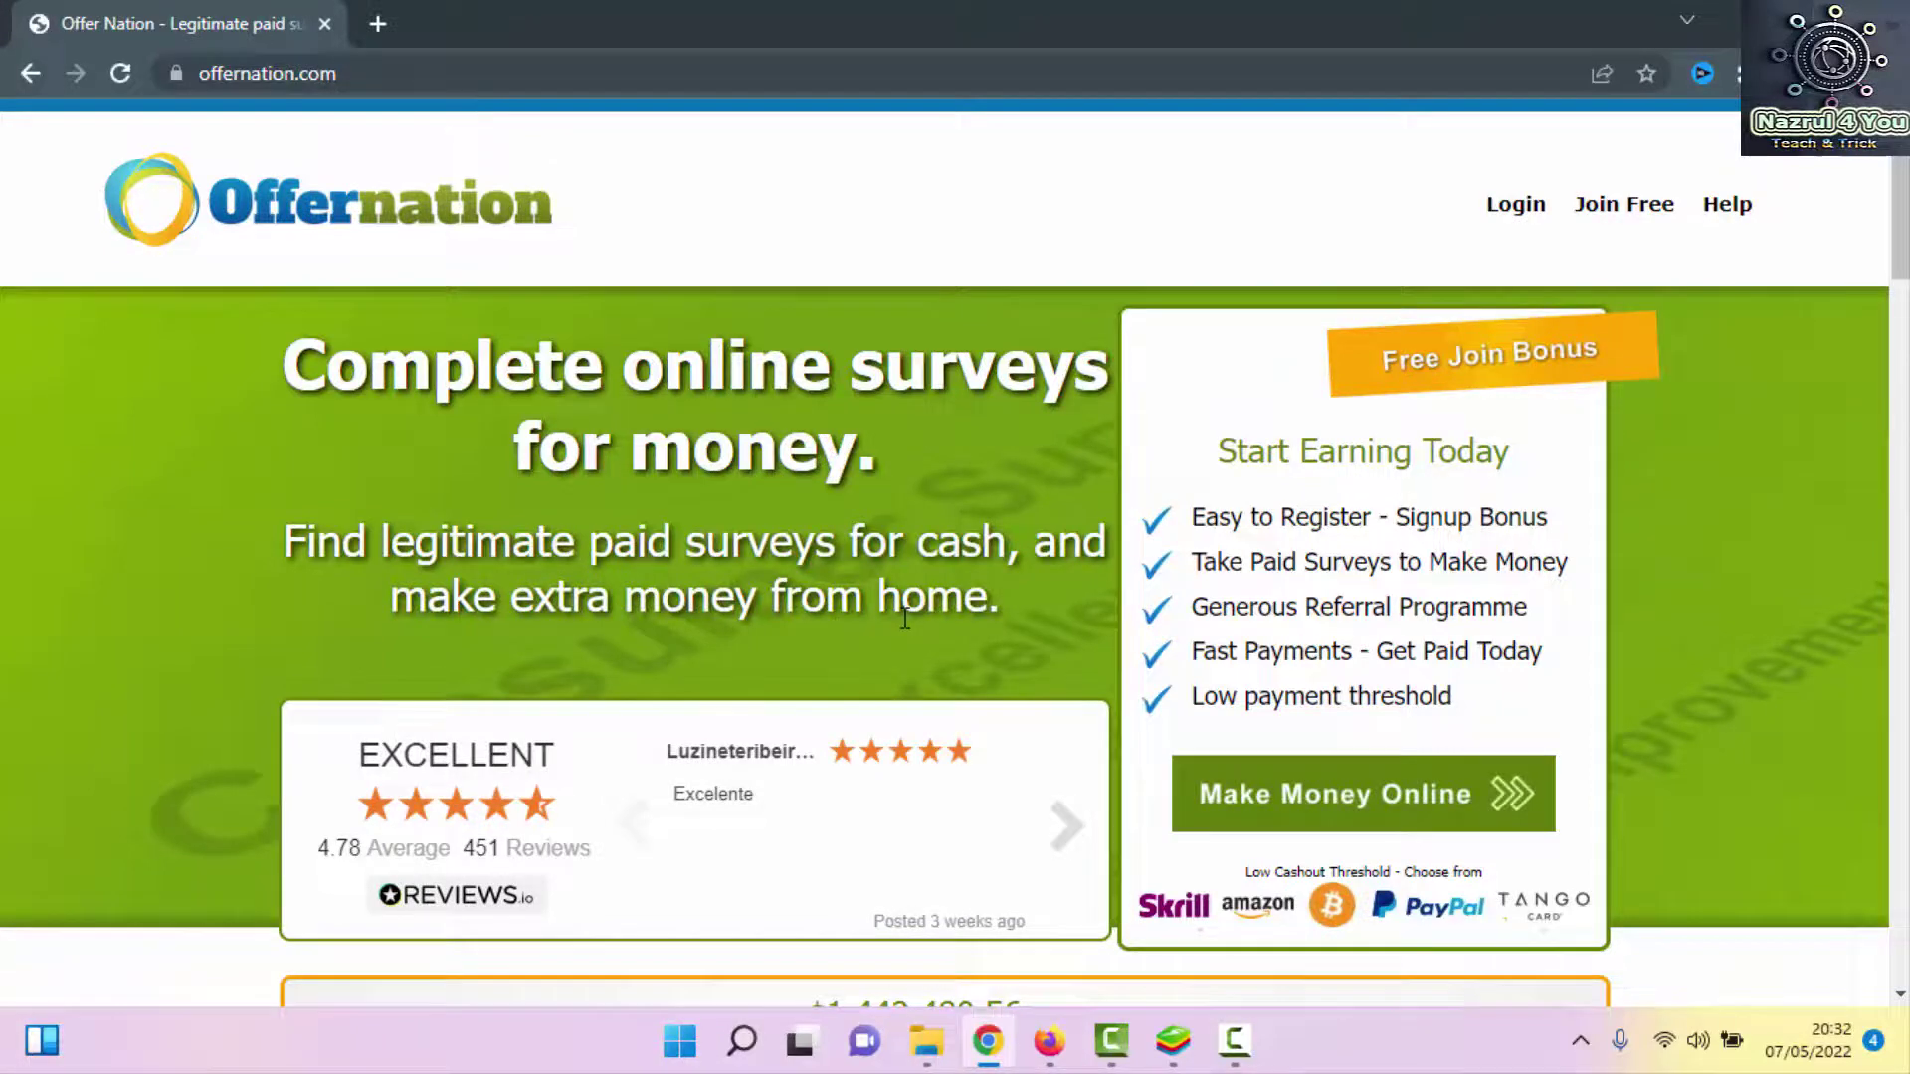
scroll(667, 607, "down", 4)
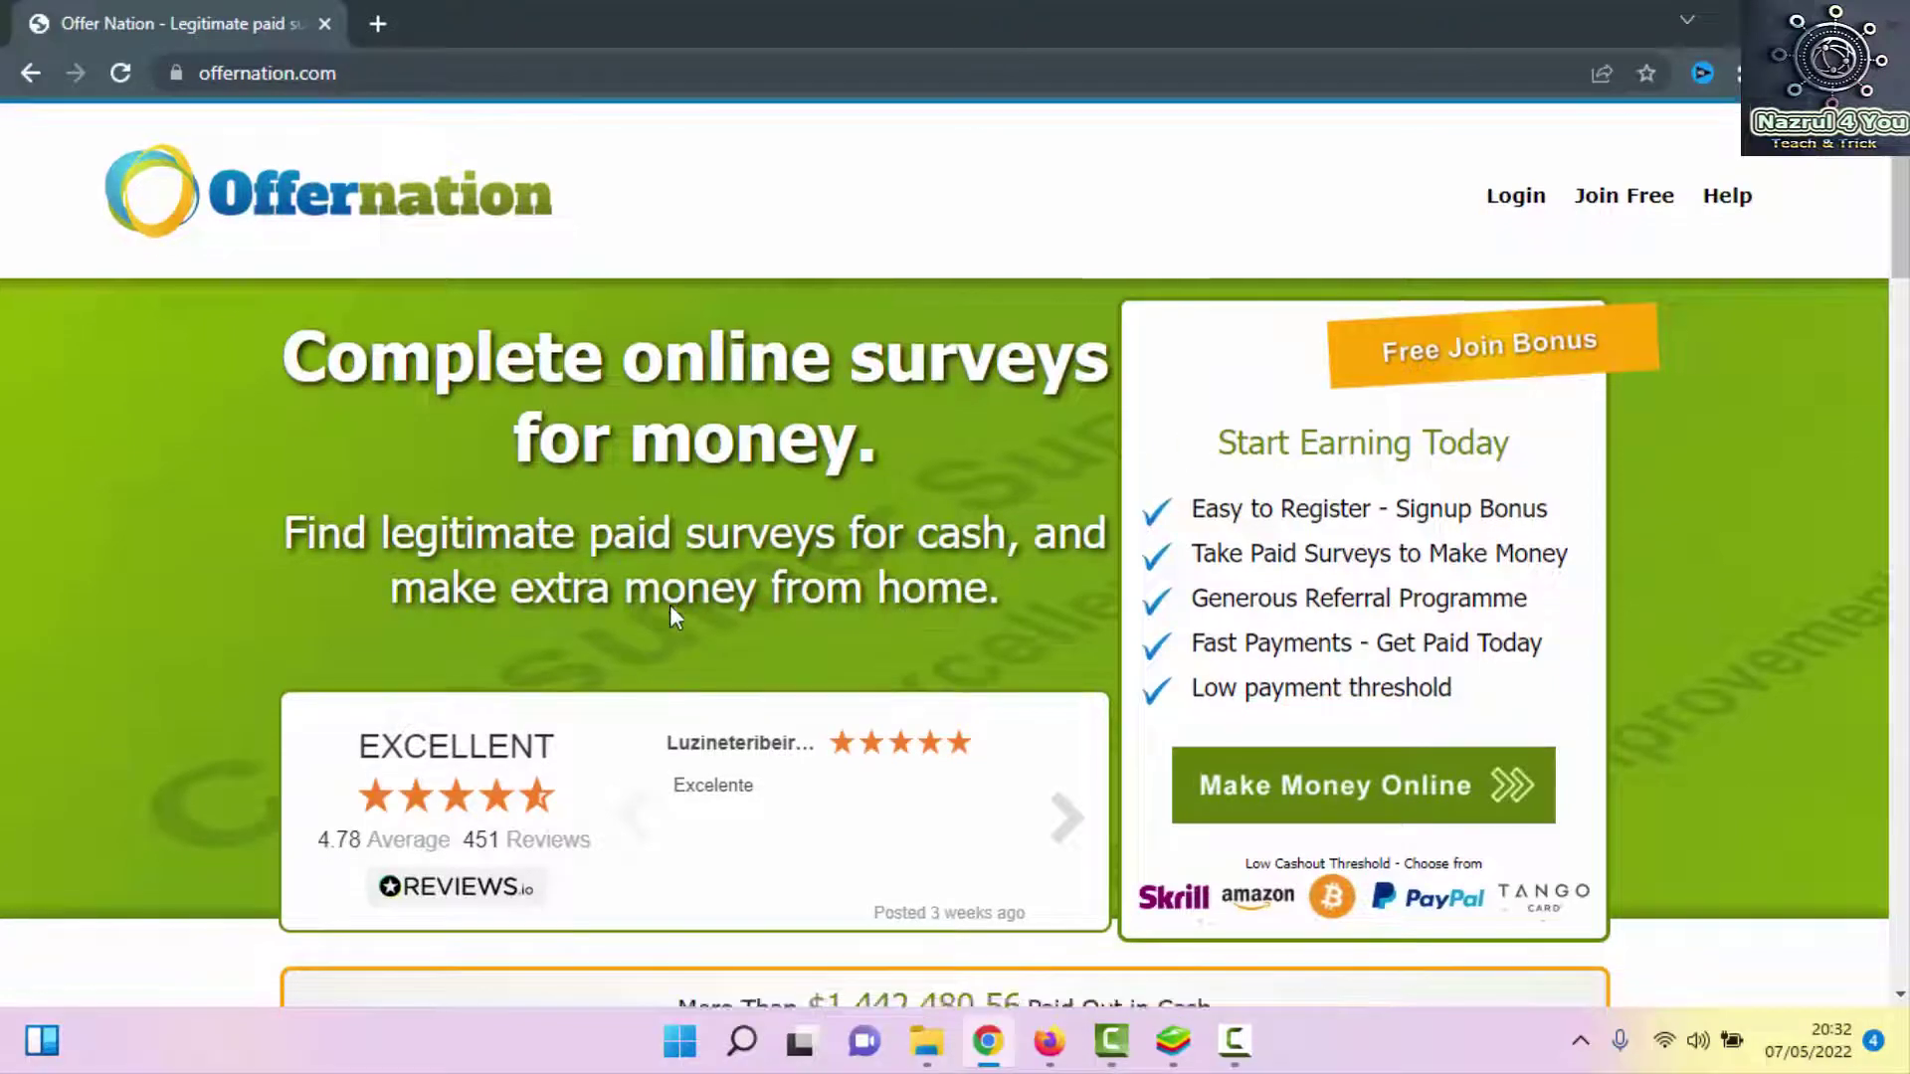
scroll(534, 719, "up", 4)
scroll(534, 720, "down", 3)
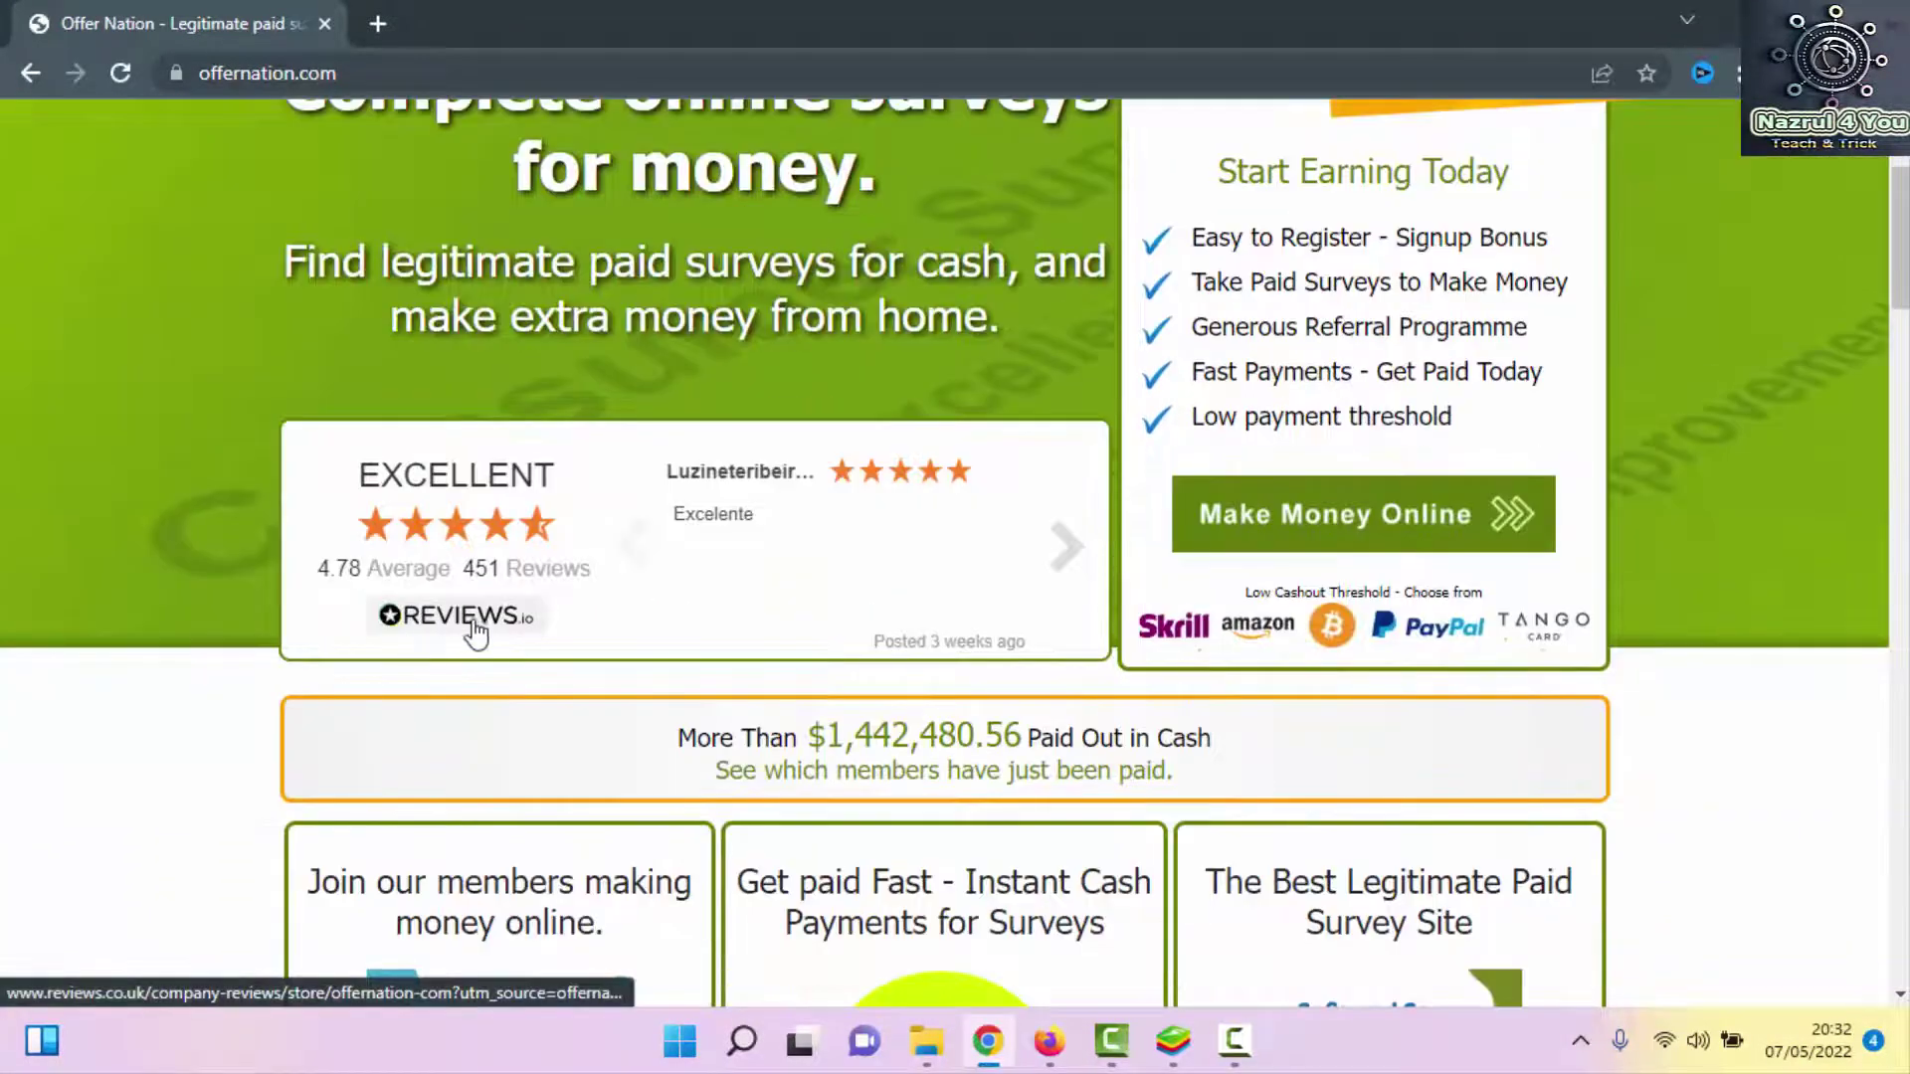
scroll(808, 646, "up", 3)
scroll(806, 648, "up", 1)
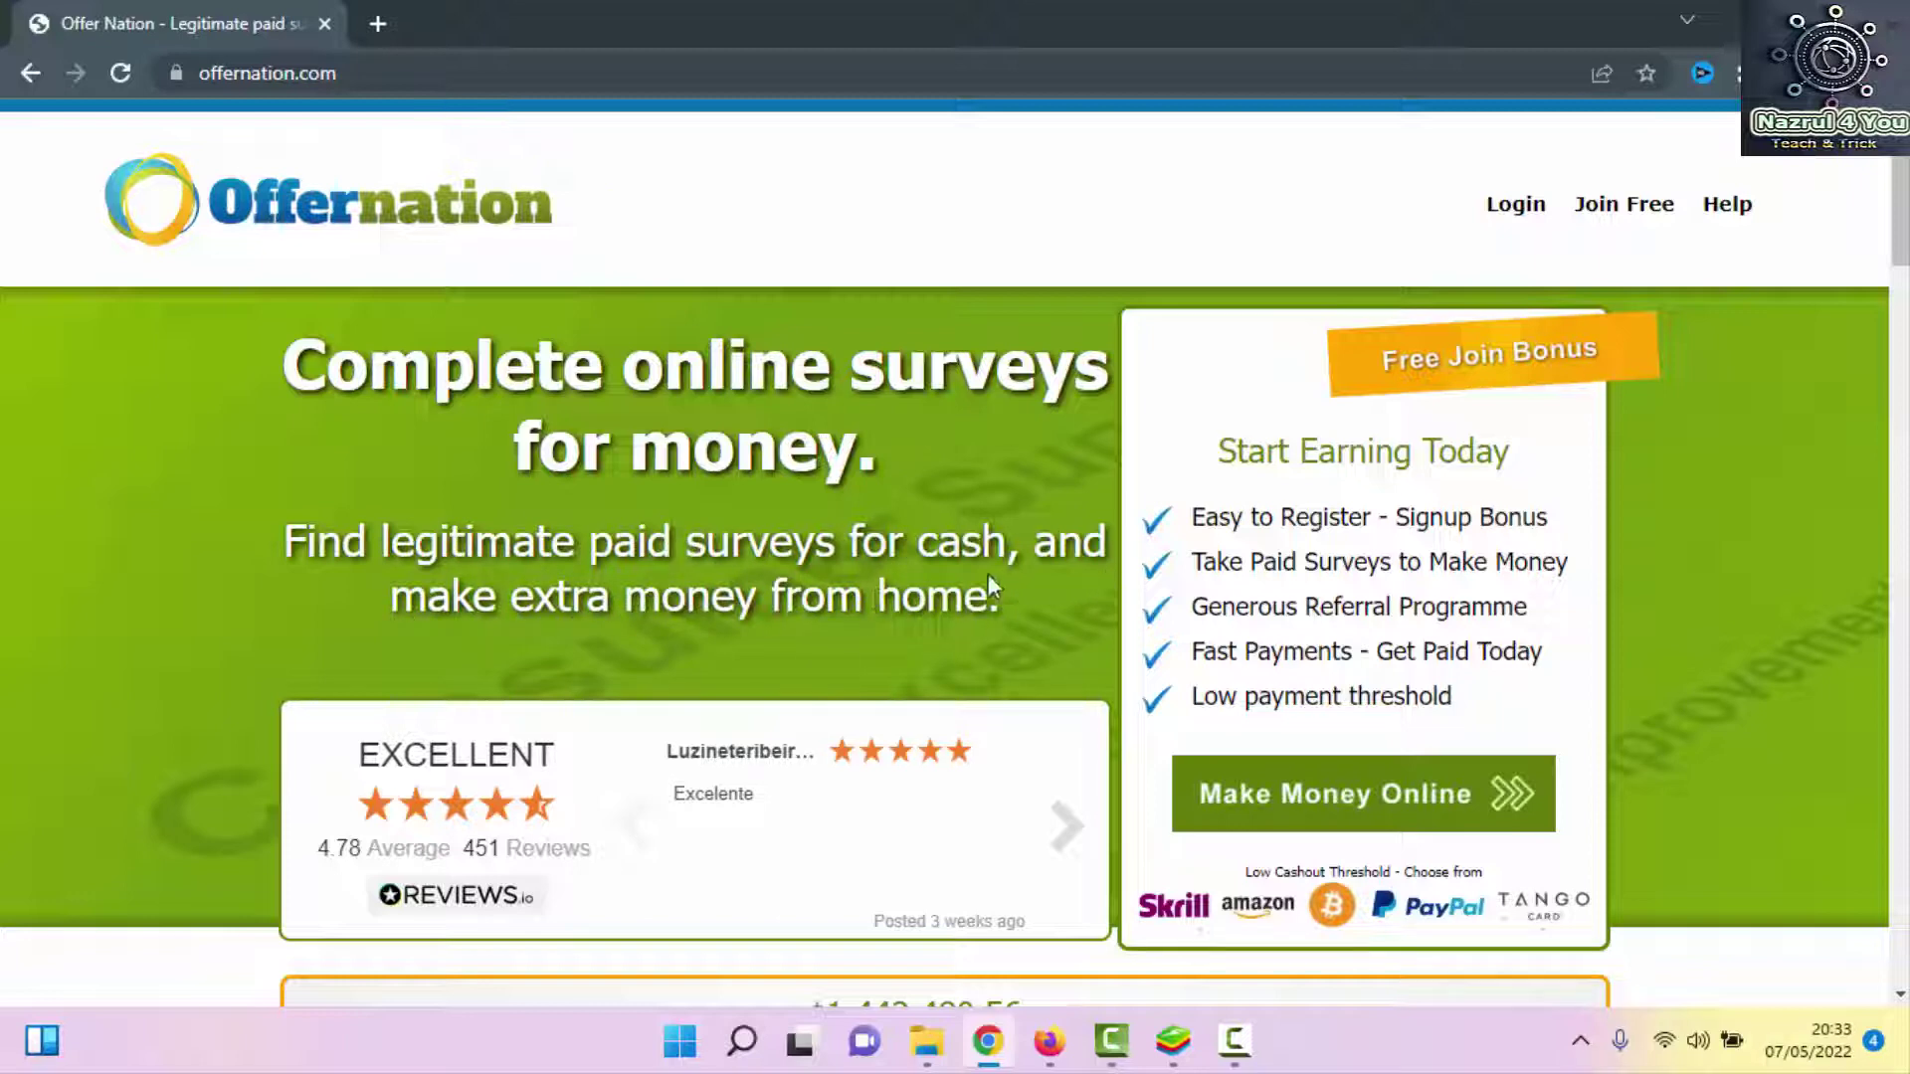
scroll(1449, 487, "down", 3)
scroll(1433, 422, "up", 3)
double_click(1215, 651)
left_click(1286, 656)
scroll(1408, 708, "down", 10)
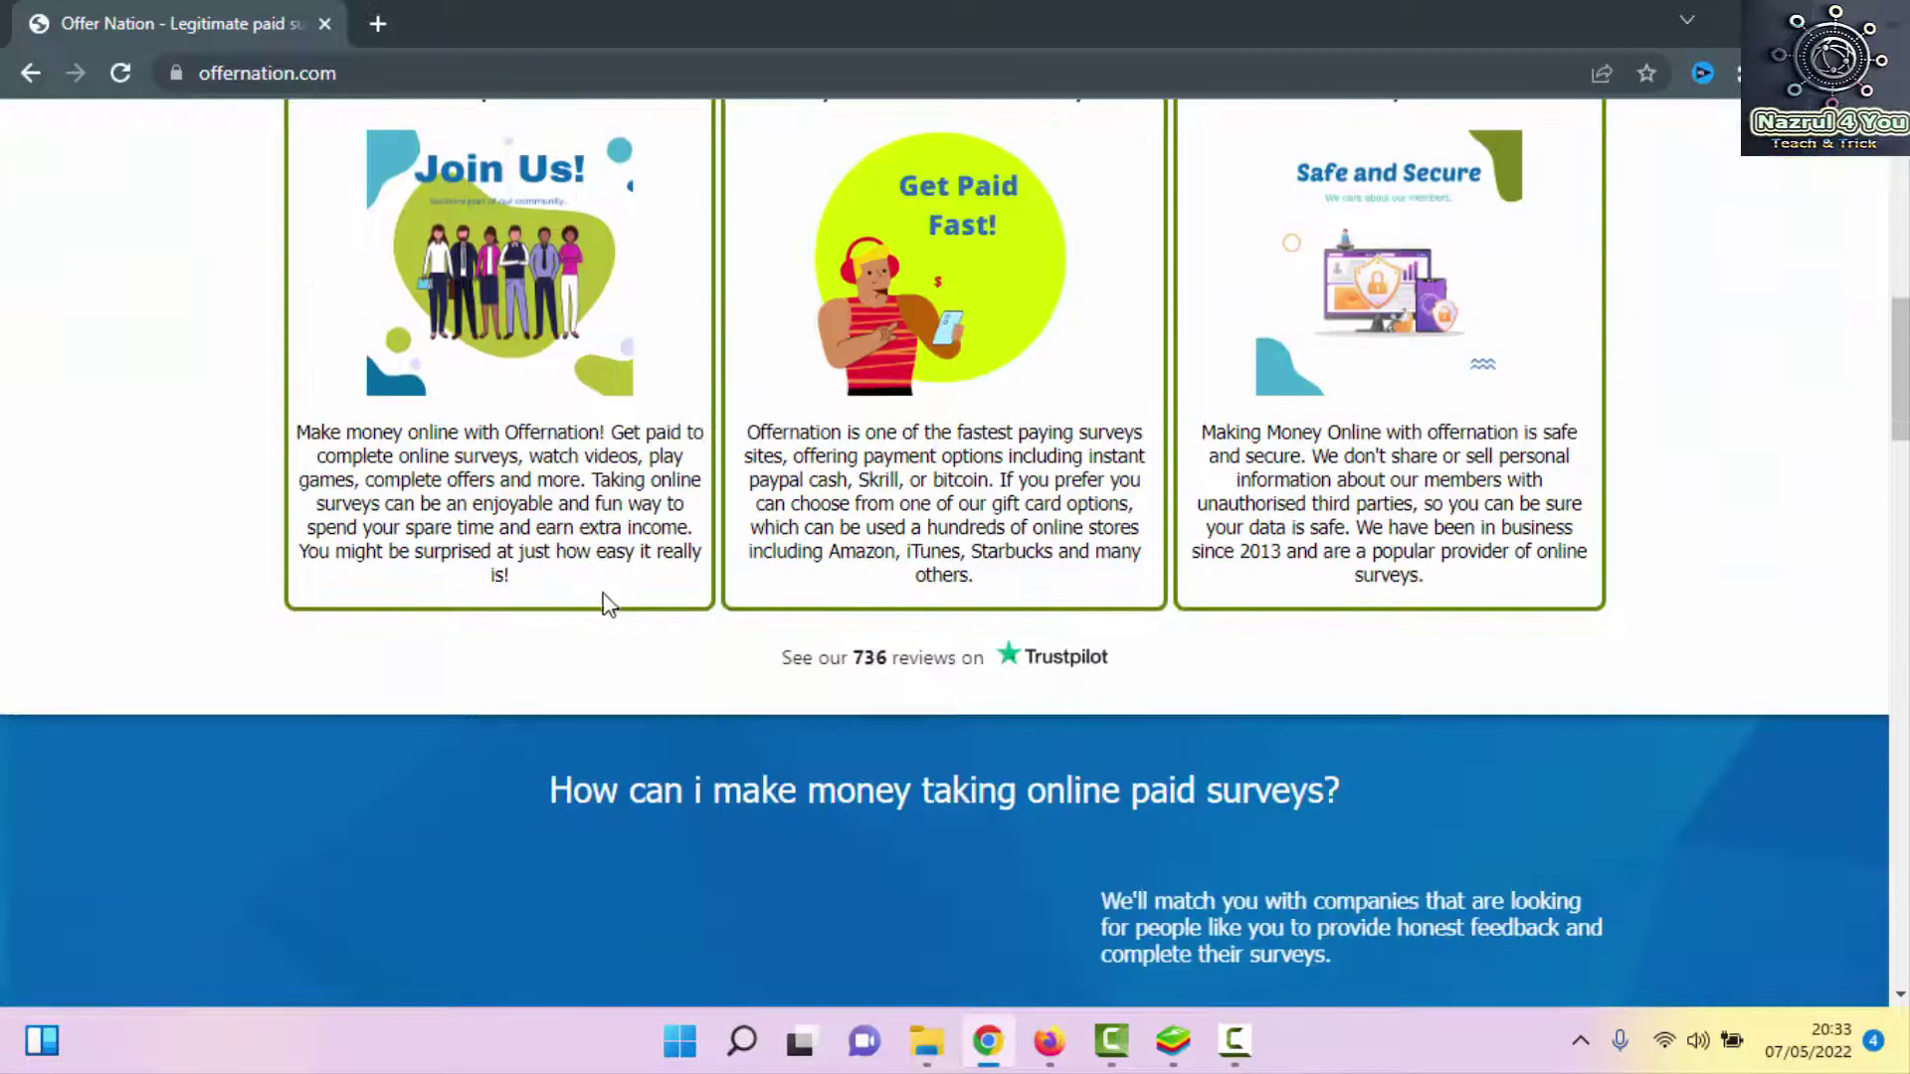
scroll(1194, 796, "up", 2)
scroll(1074, 796, "down", 15)
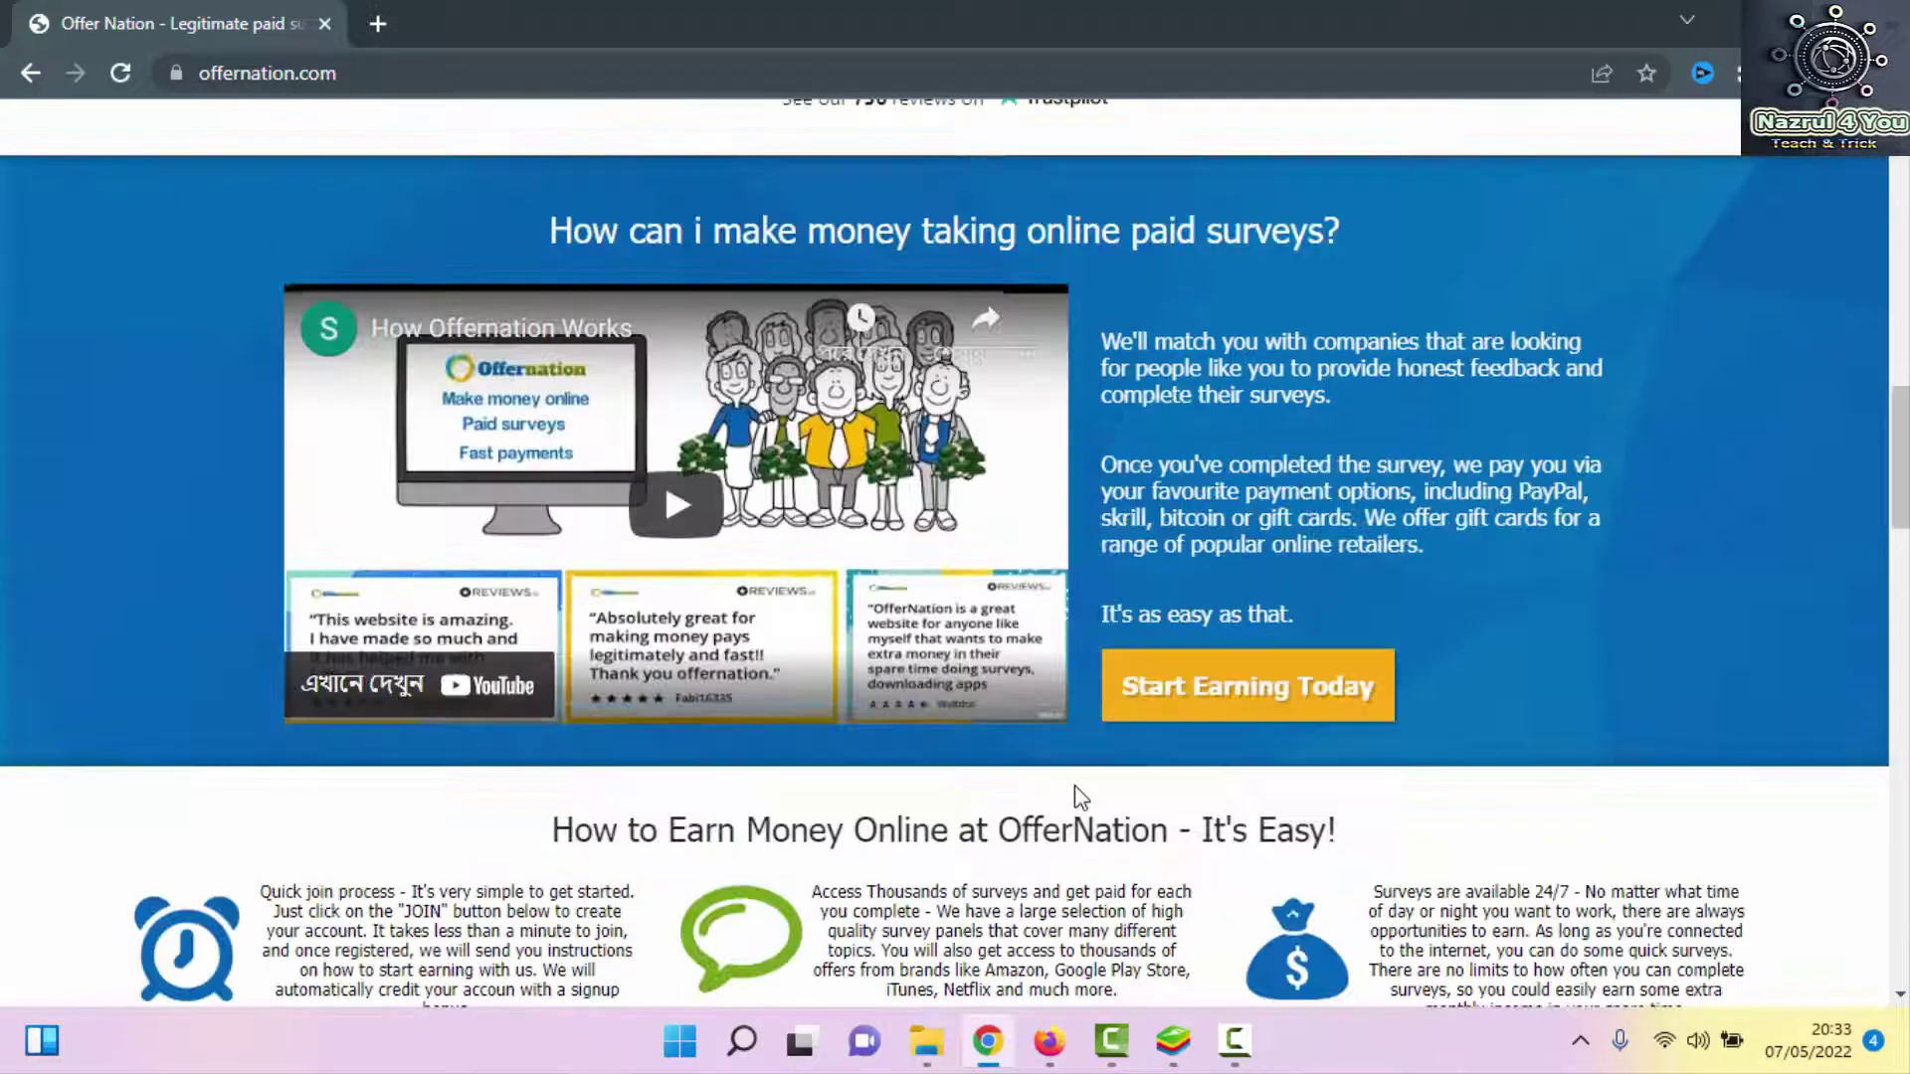
scroll(1080, 795, "down", 12)
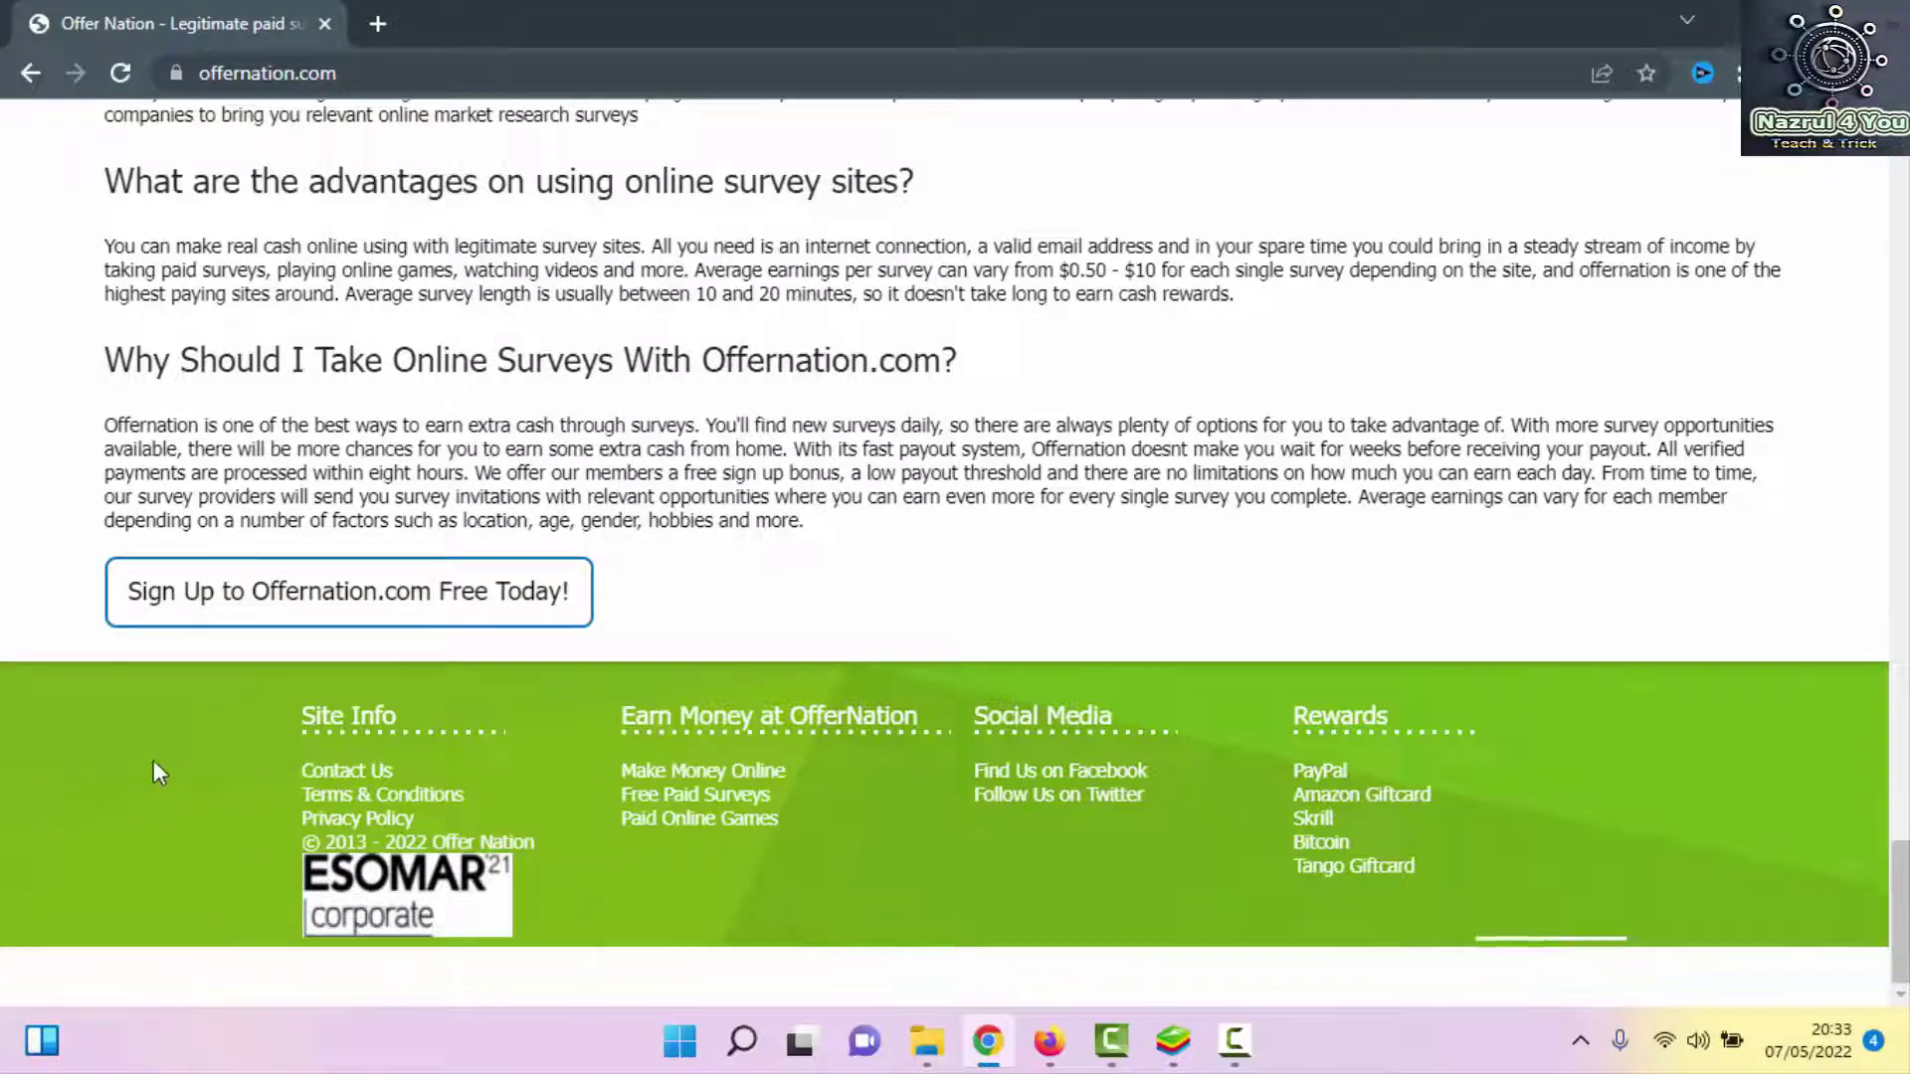
scroll(1401, 846, "up", 10)
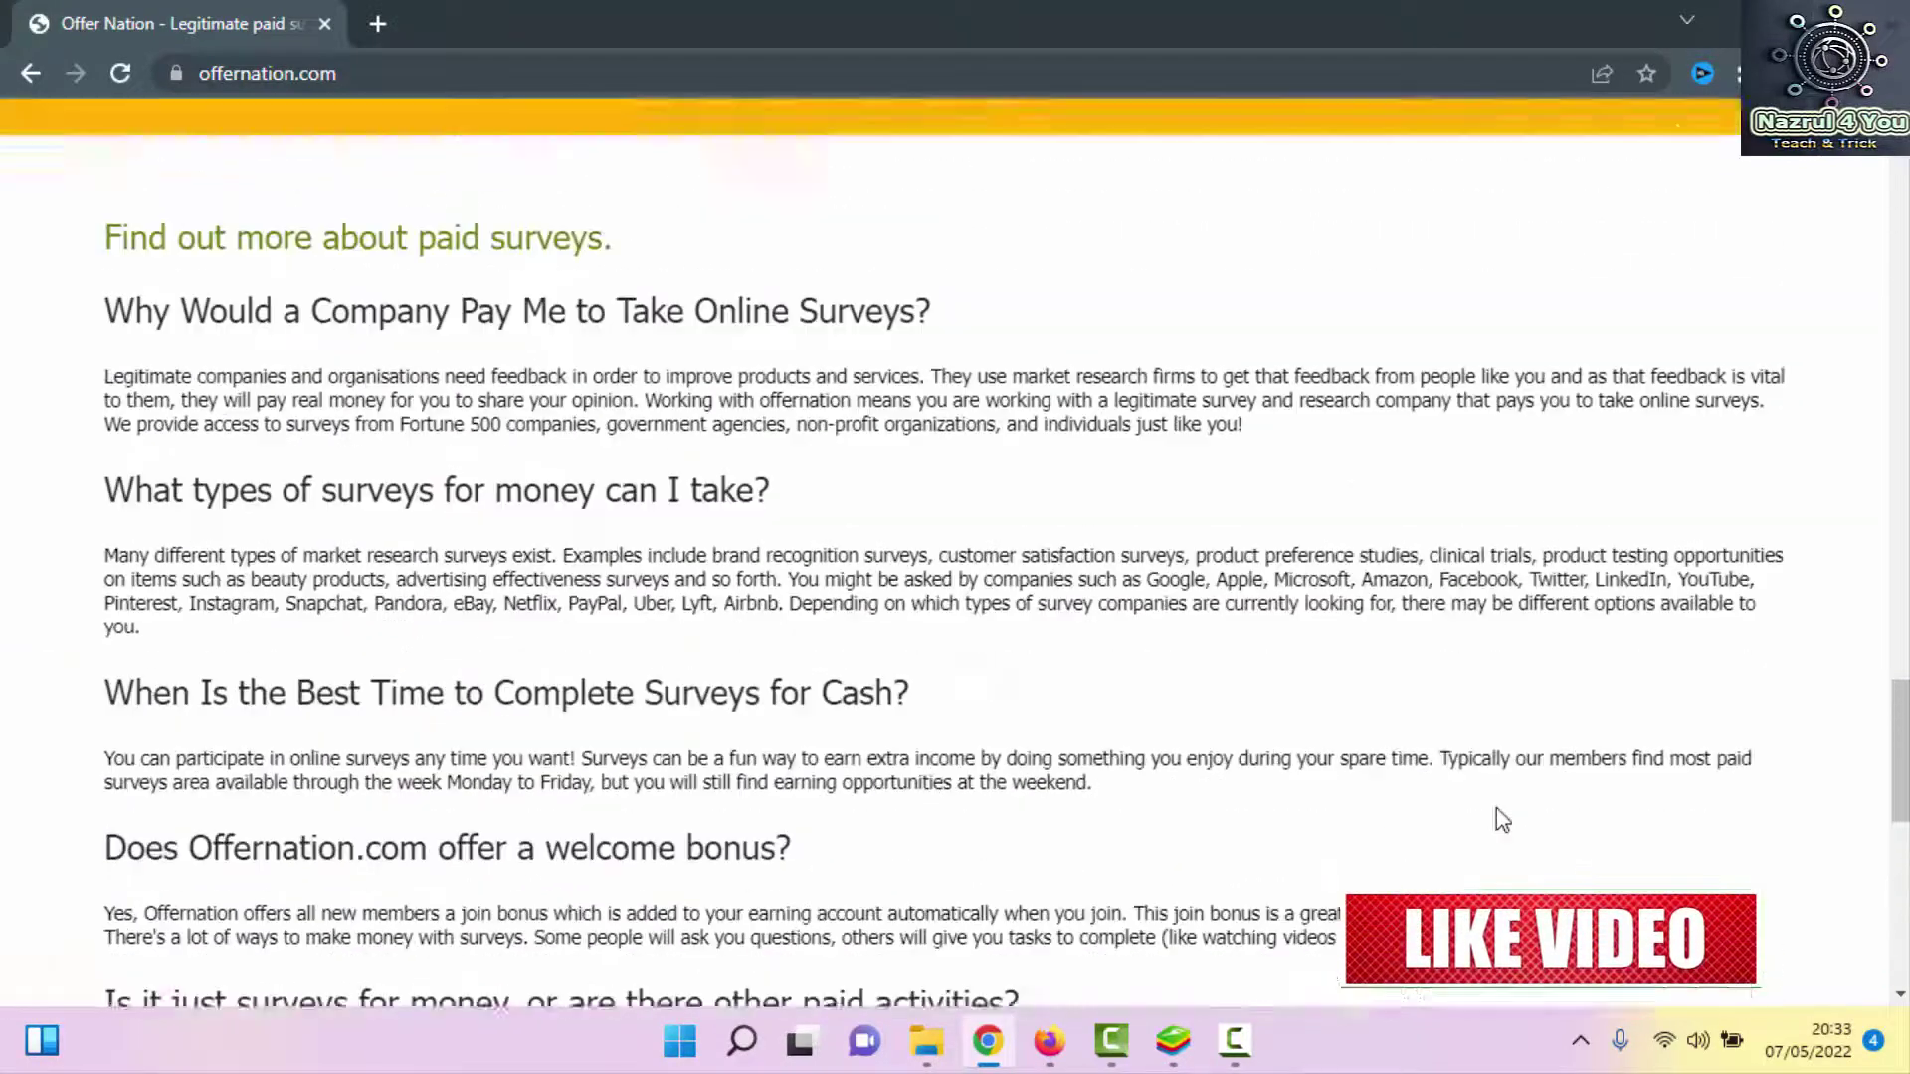
scroll(1496, 810, "up", 20)
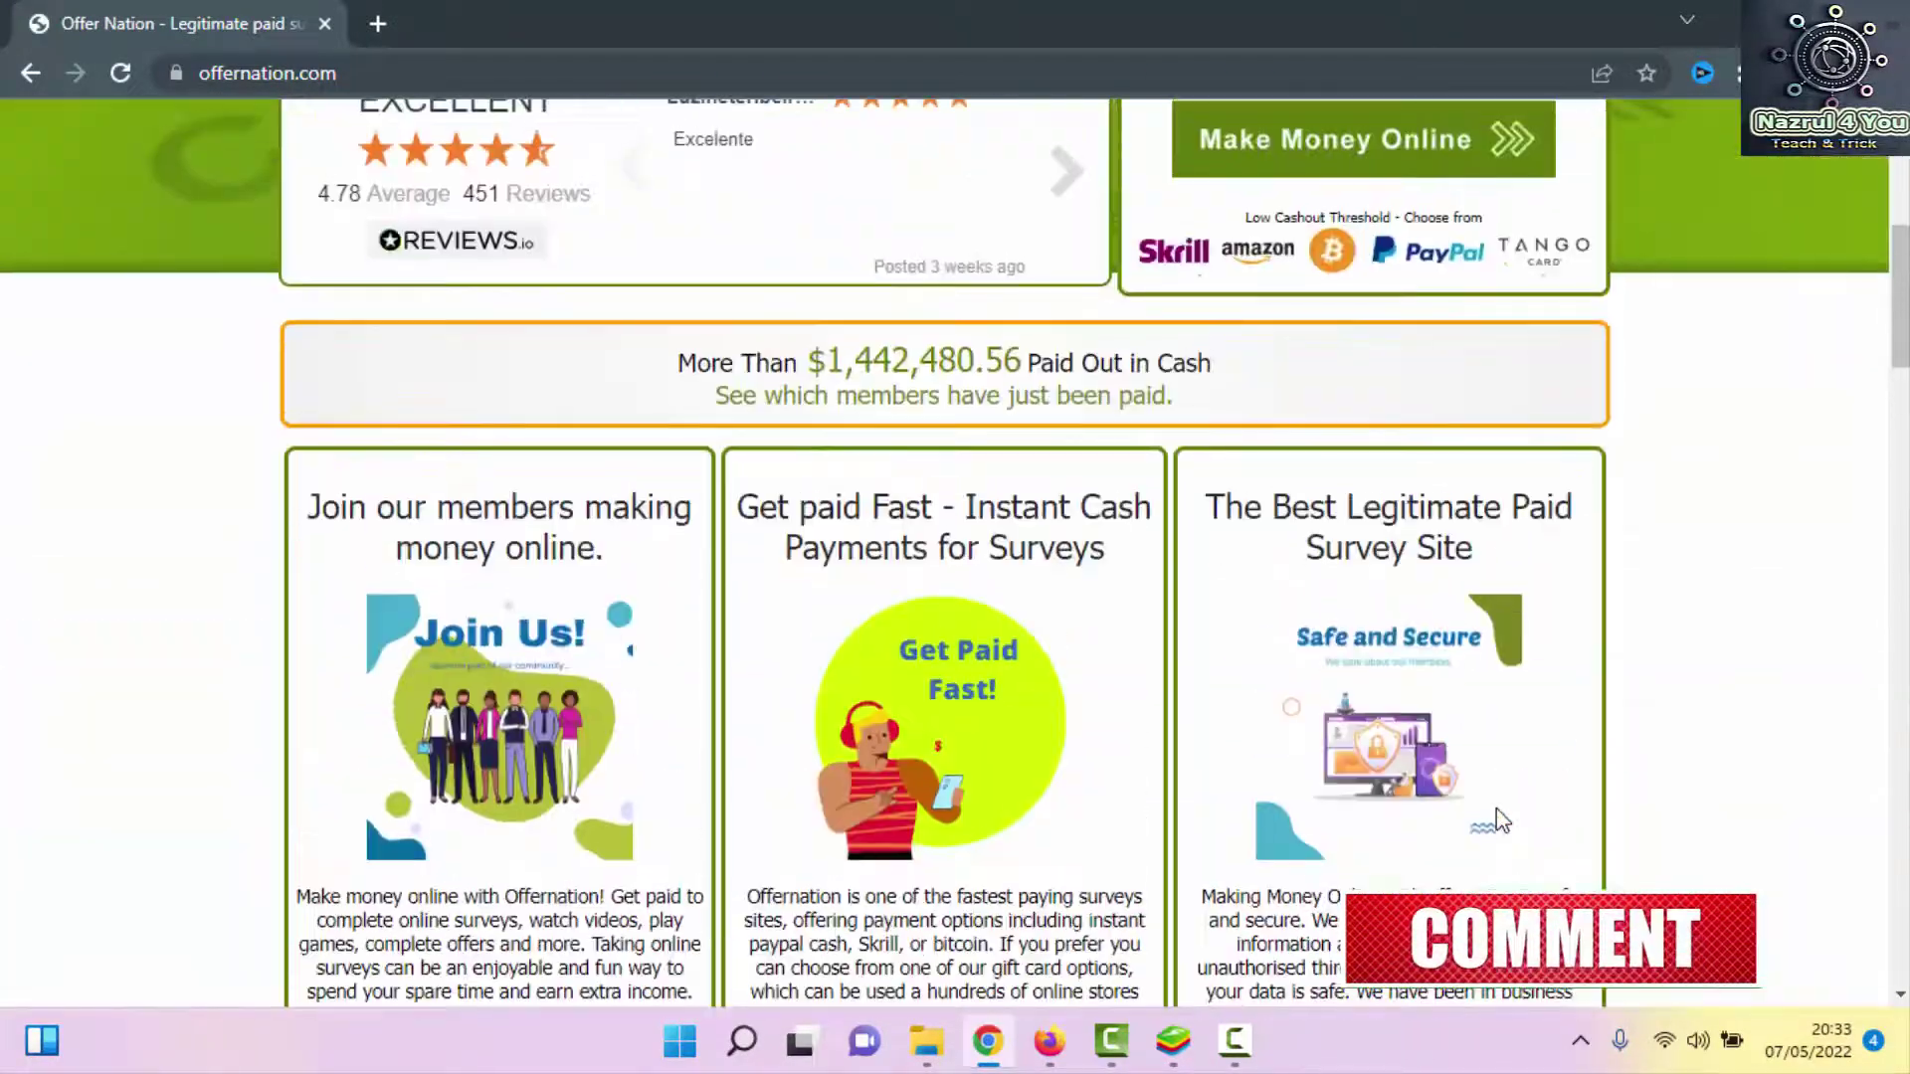
scroll(1495, 808, "up", 7)
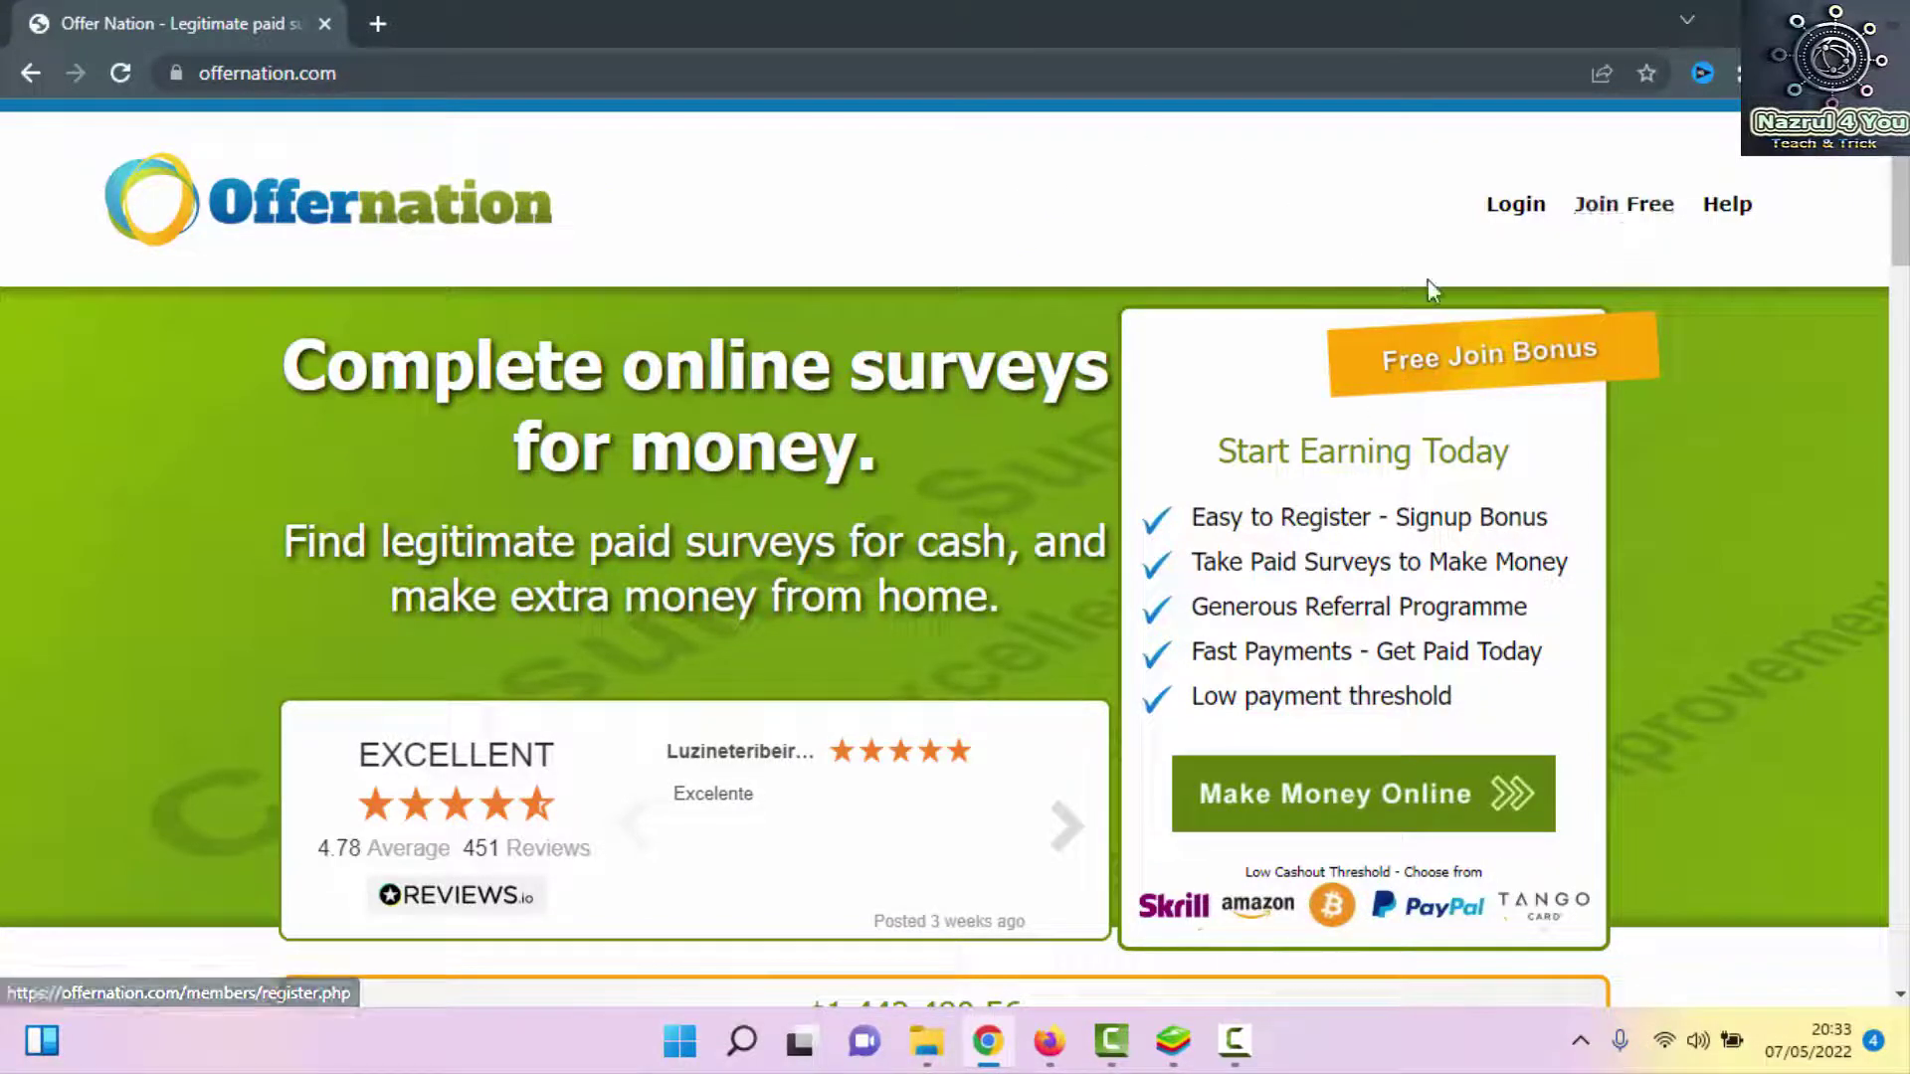
Open the free registration form and fill first name, last name and username from saved suggestions
left_click(1651, 211)
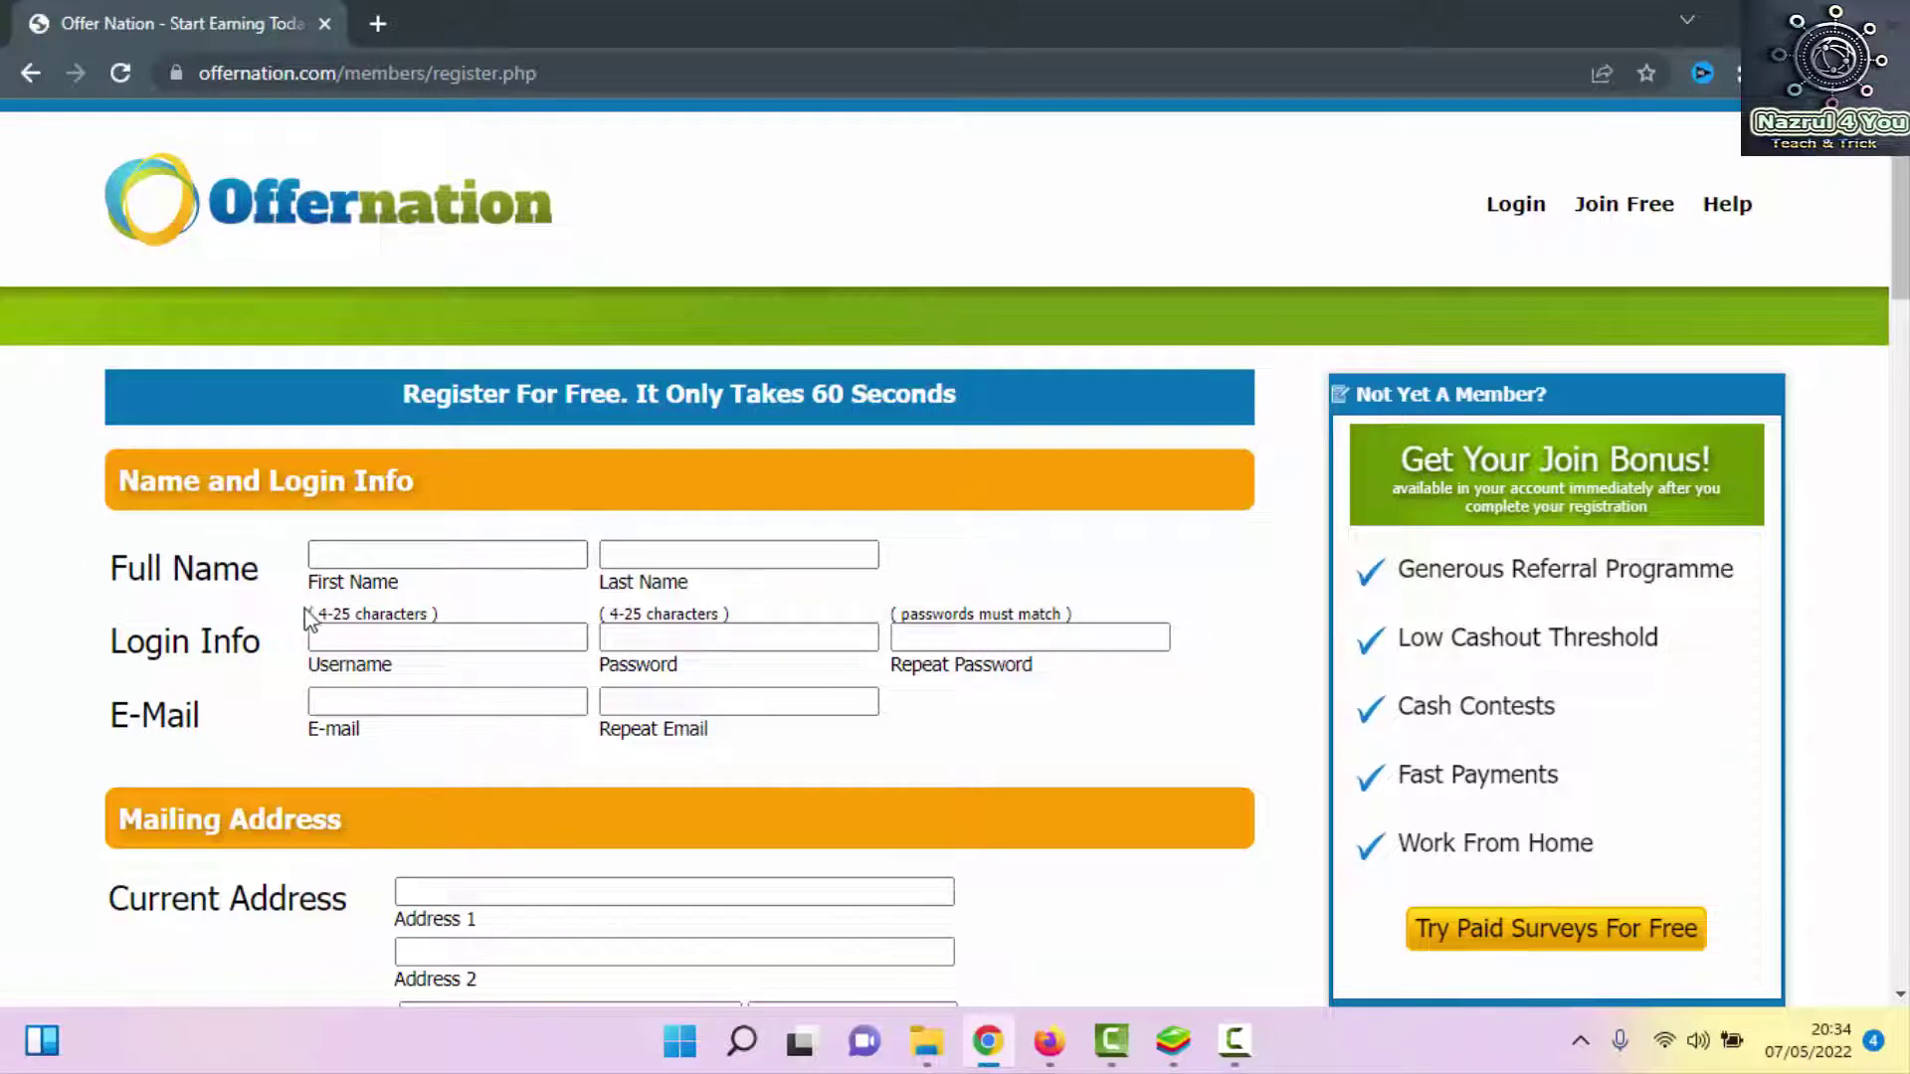
left_click(380, 555)
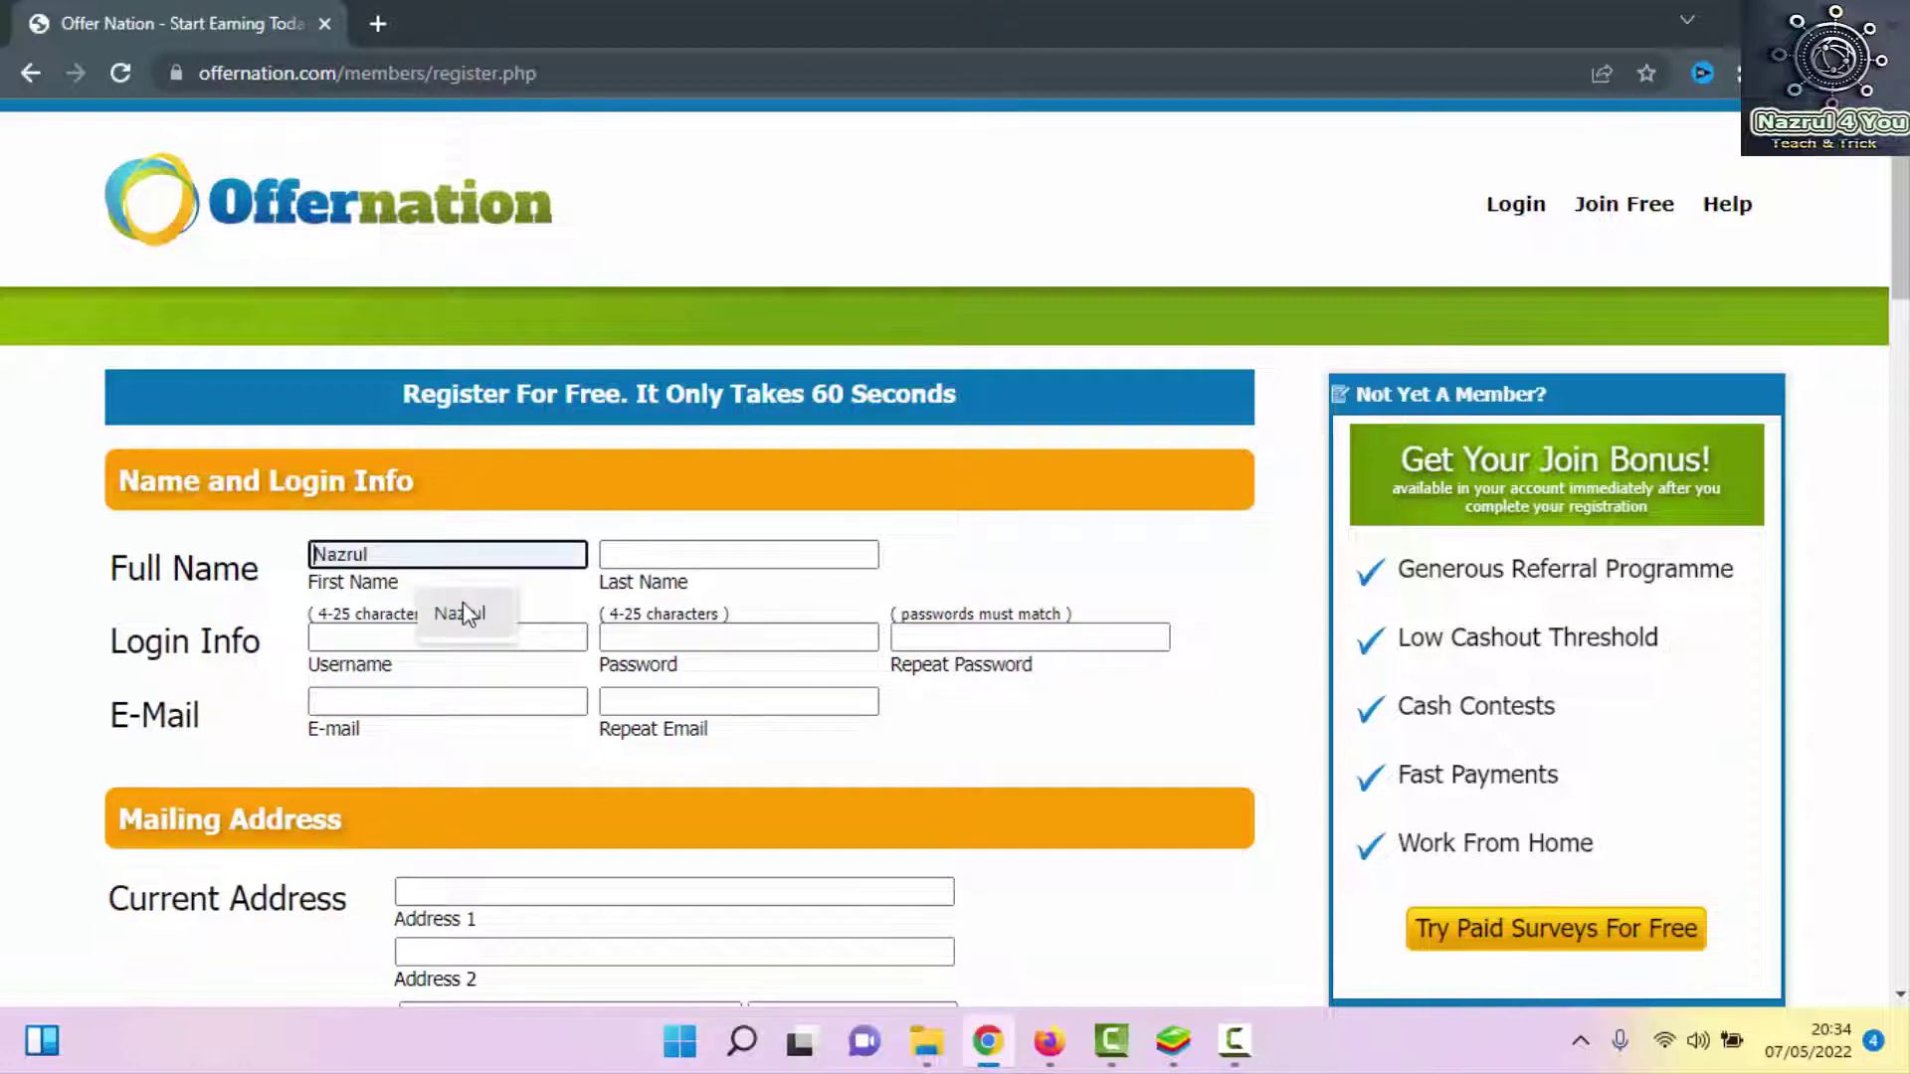
left_click(459, 613)
left_click(689, 554)
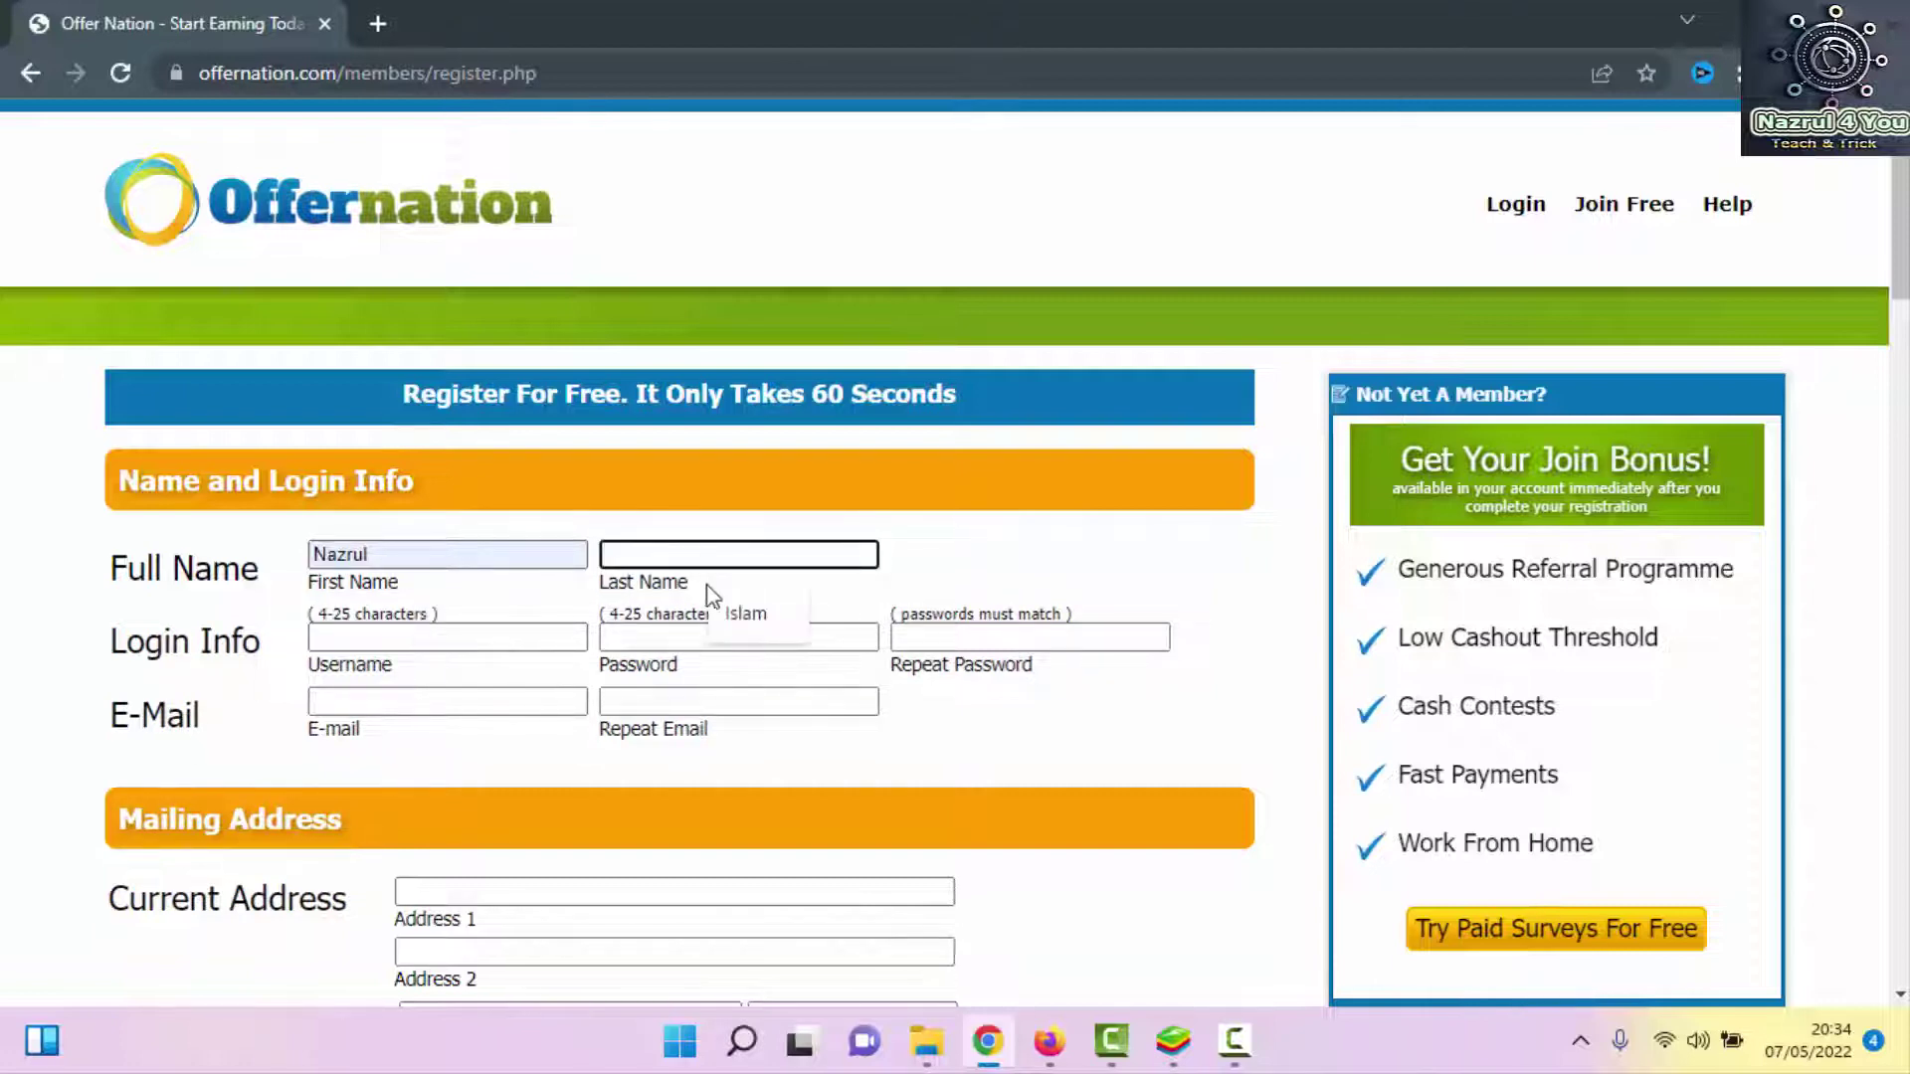
left_click(736, 611)
left_click(468, 634)
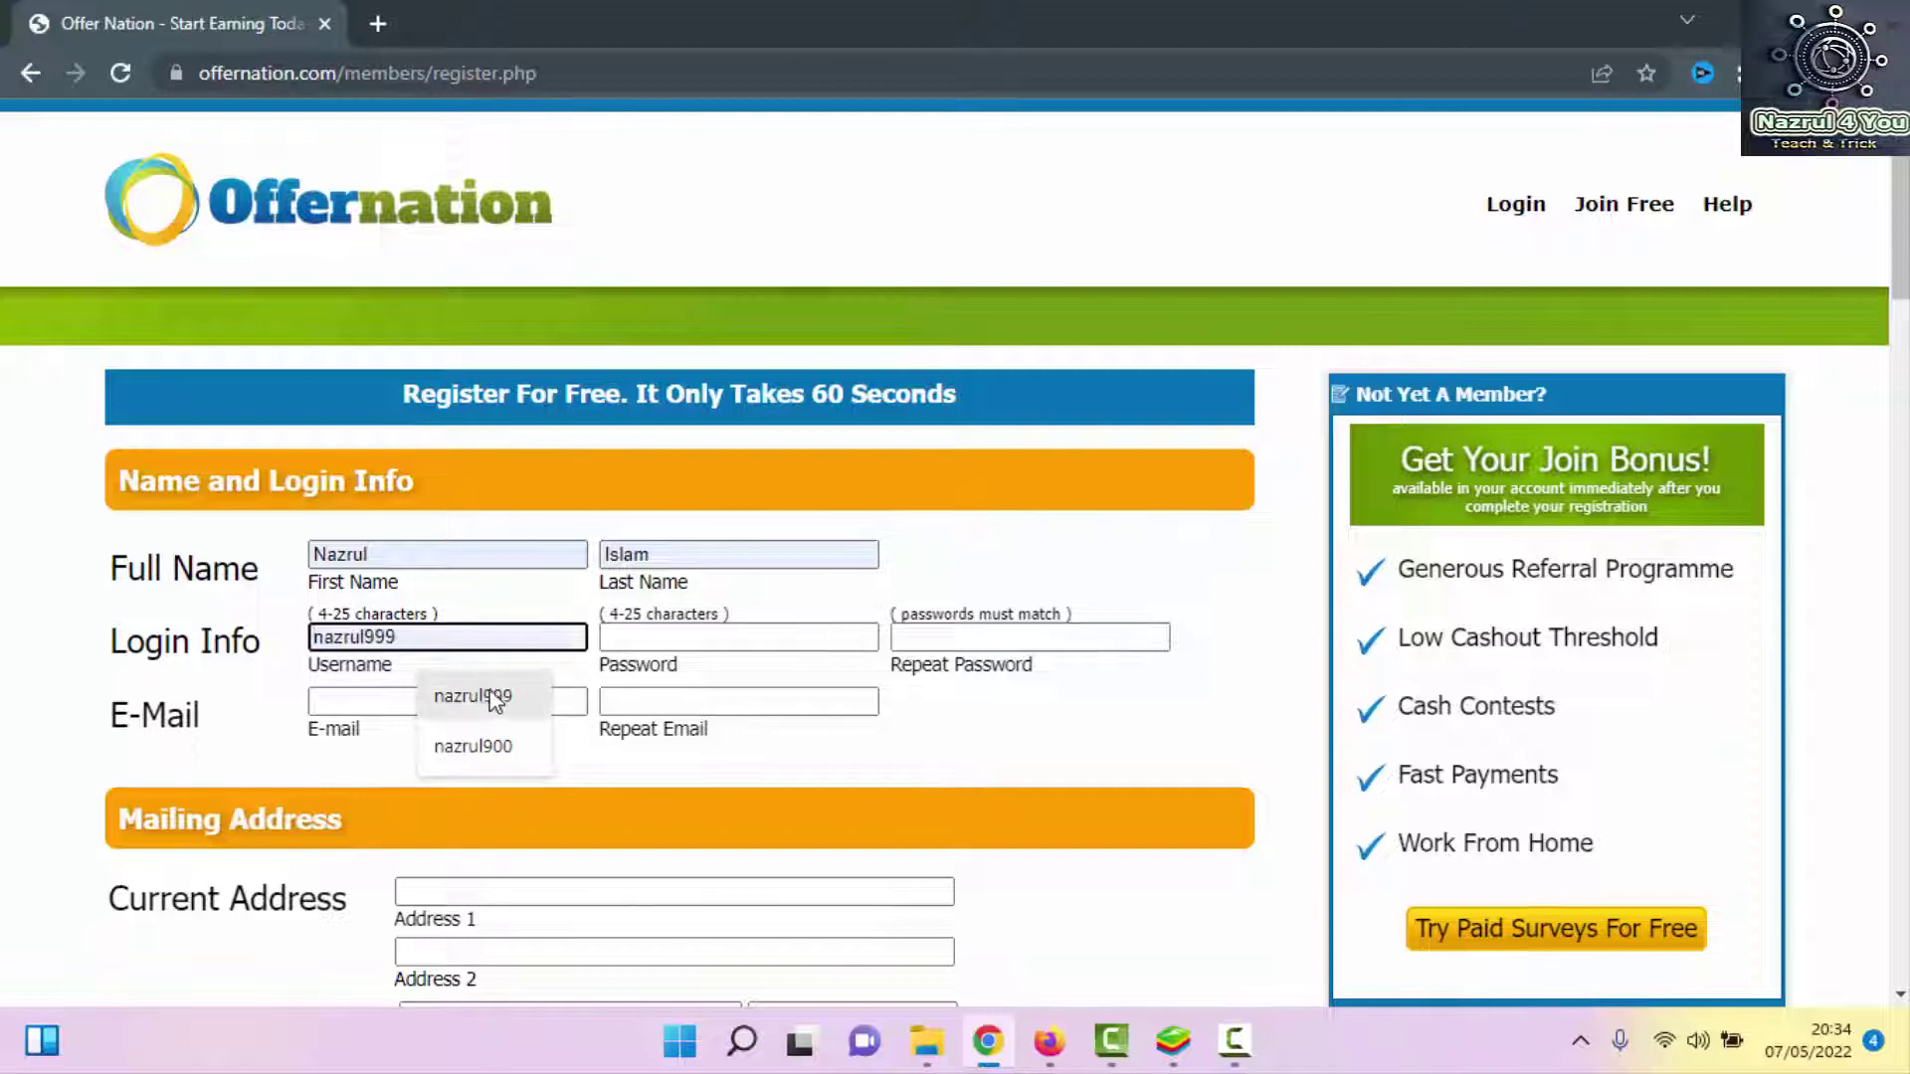
left_click(491, 696)
Enter the account password twice and fill both e-mail fields from saved suggestions
left_click(679, 646)
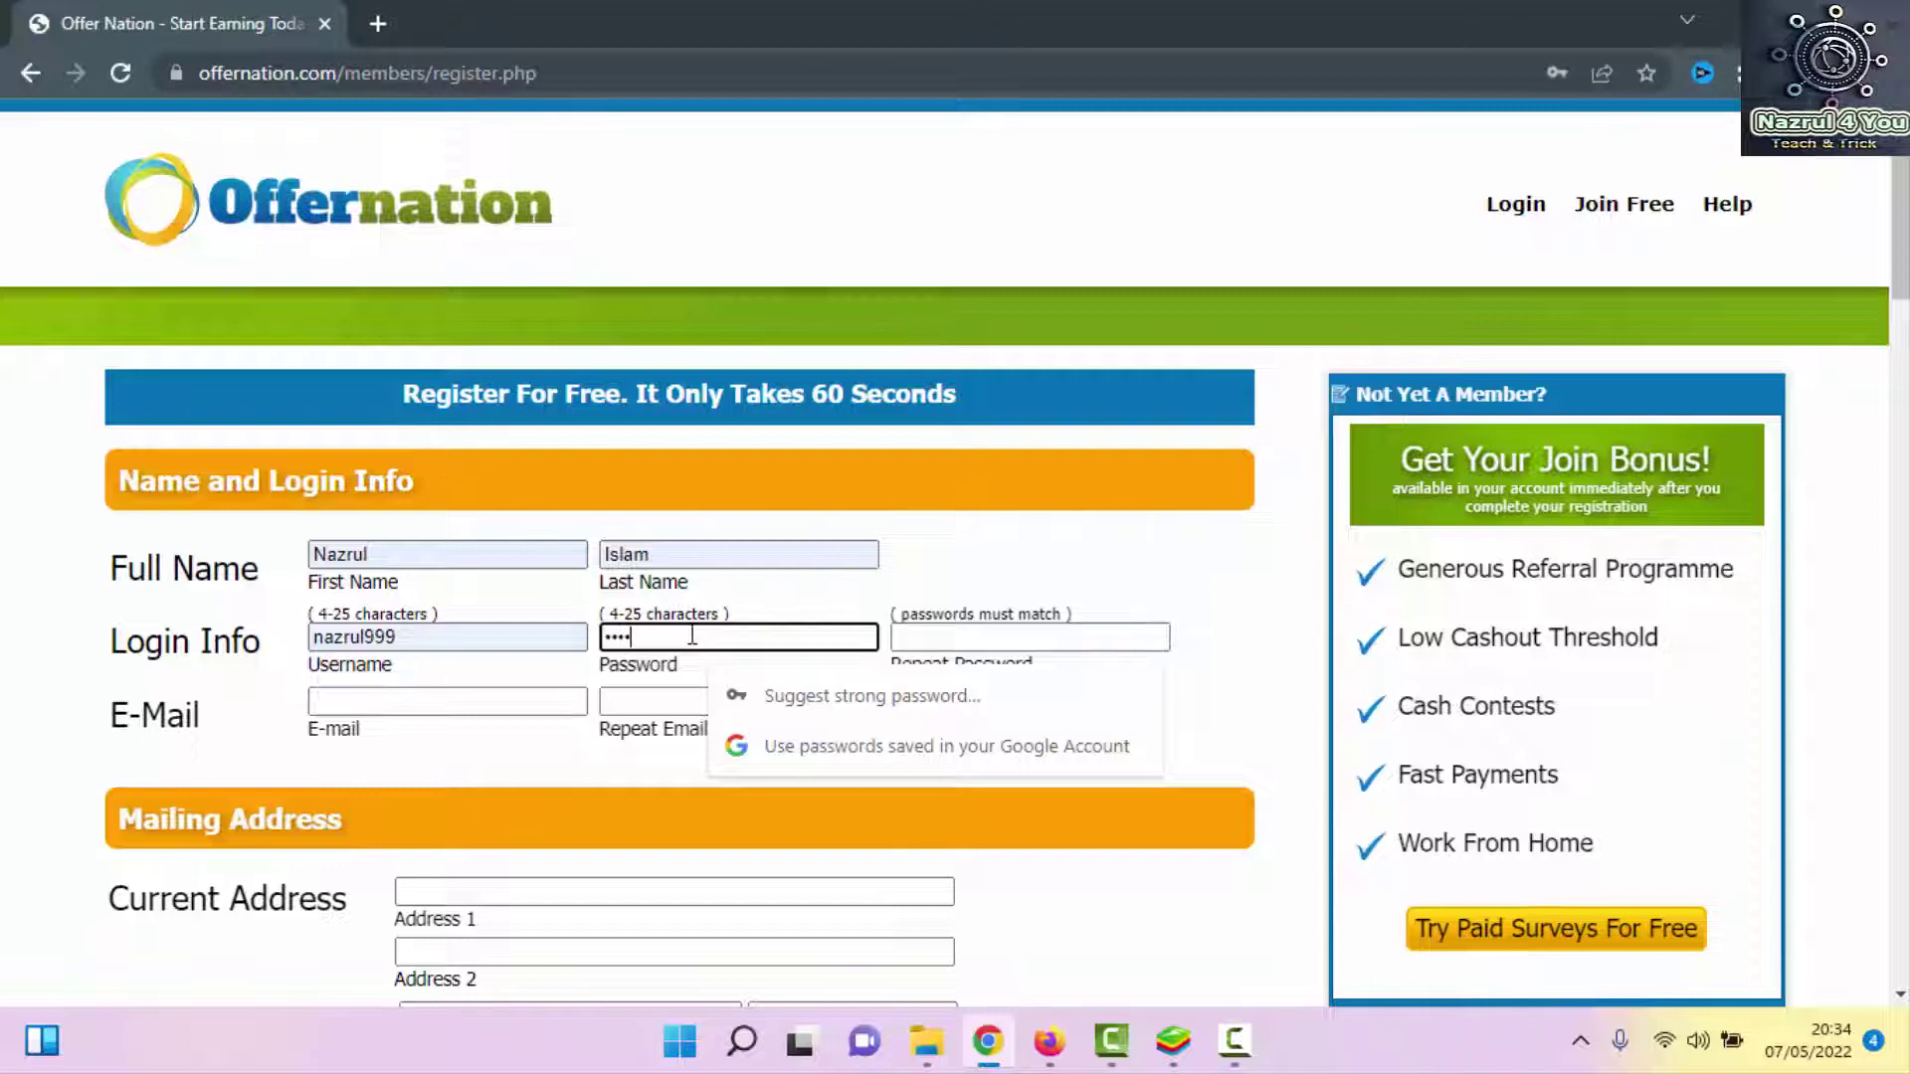
left_click(969, 633)
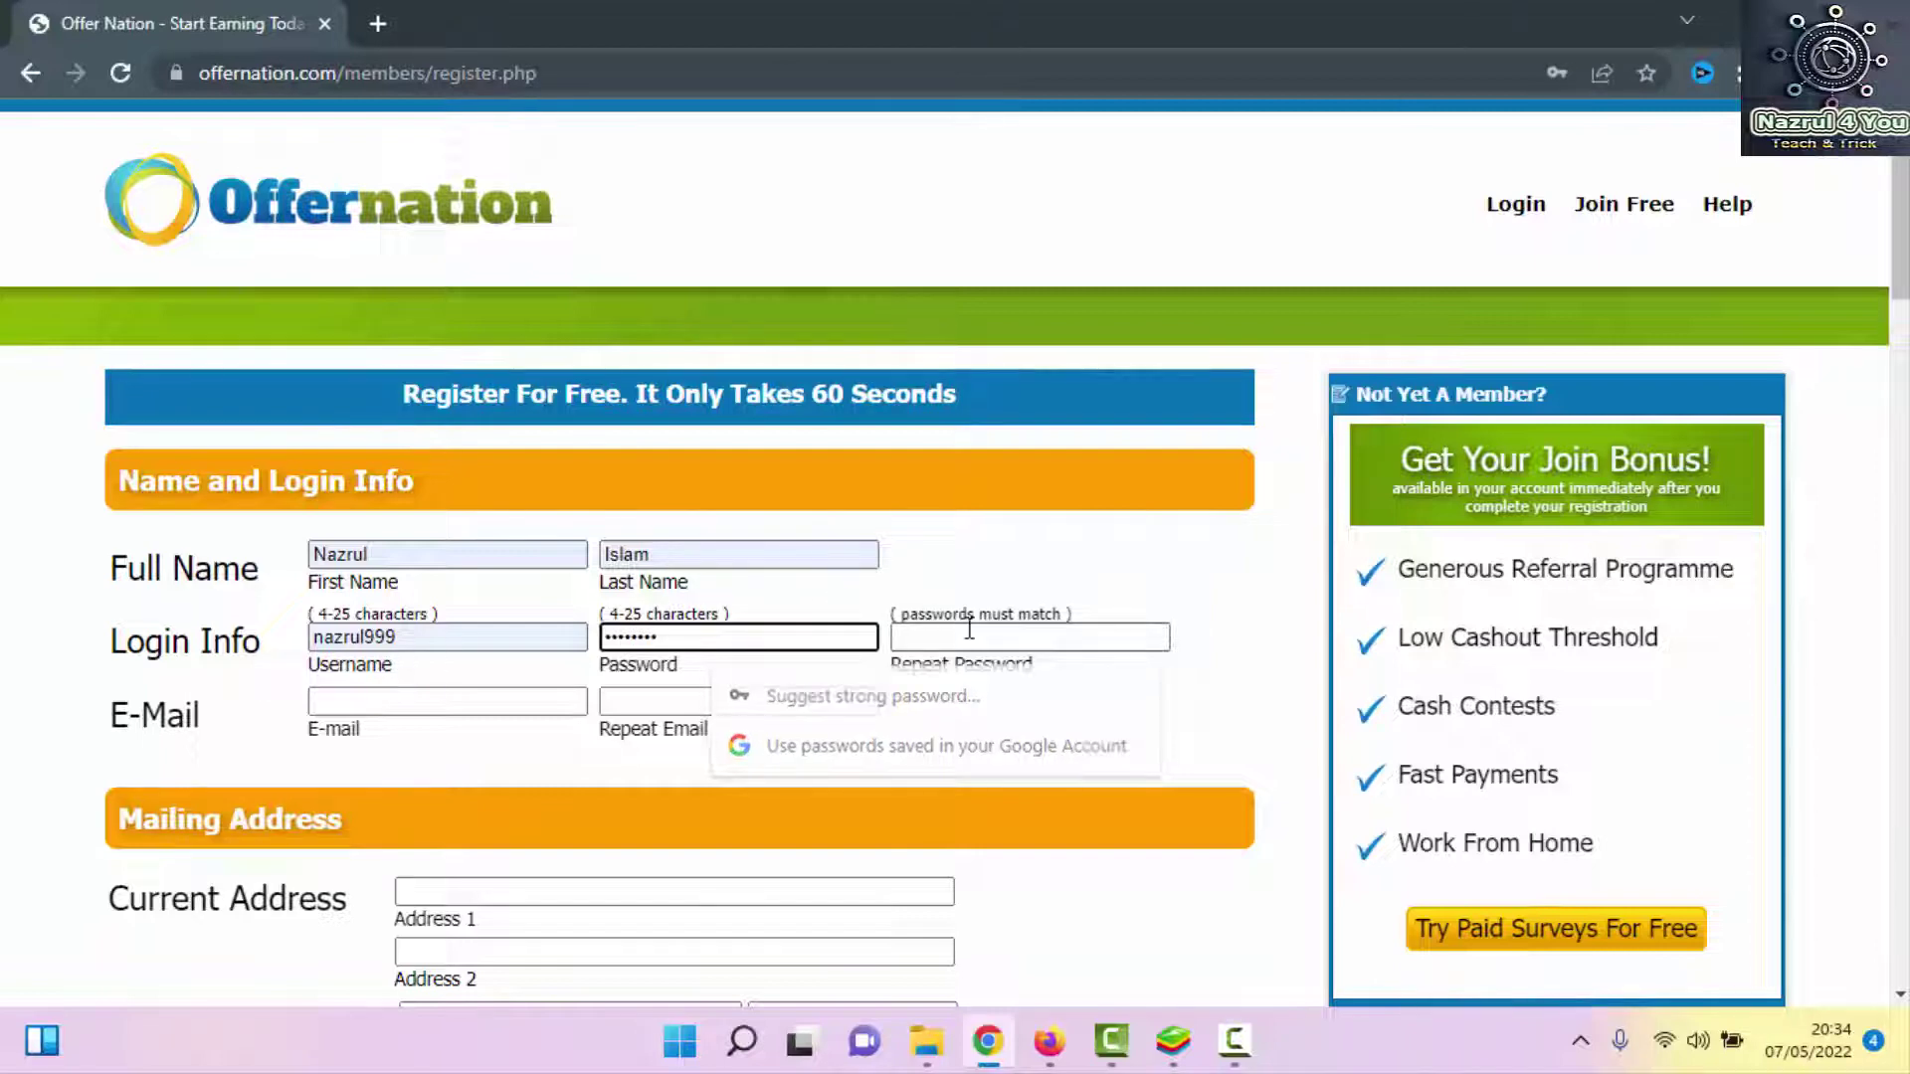
type("na")
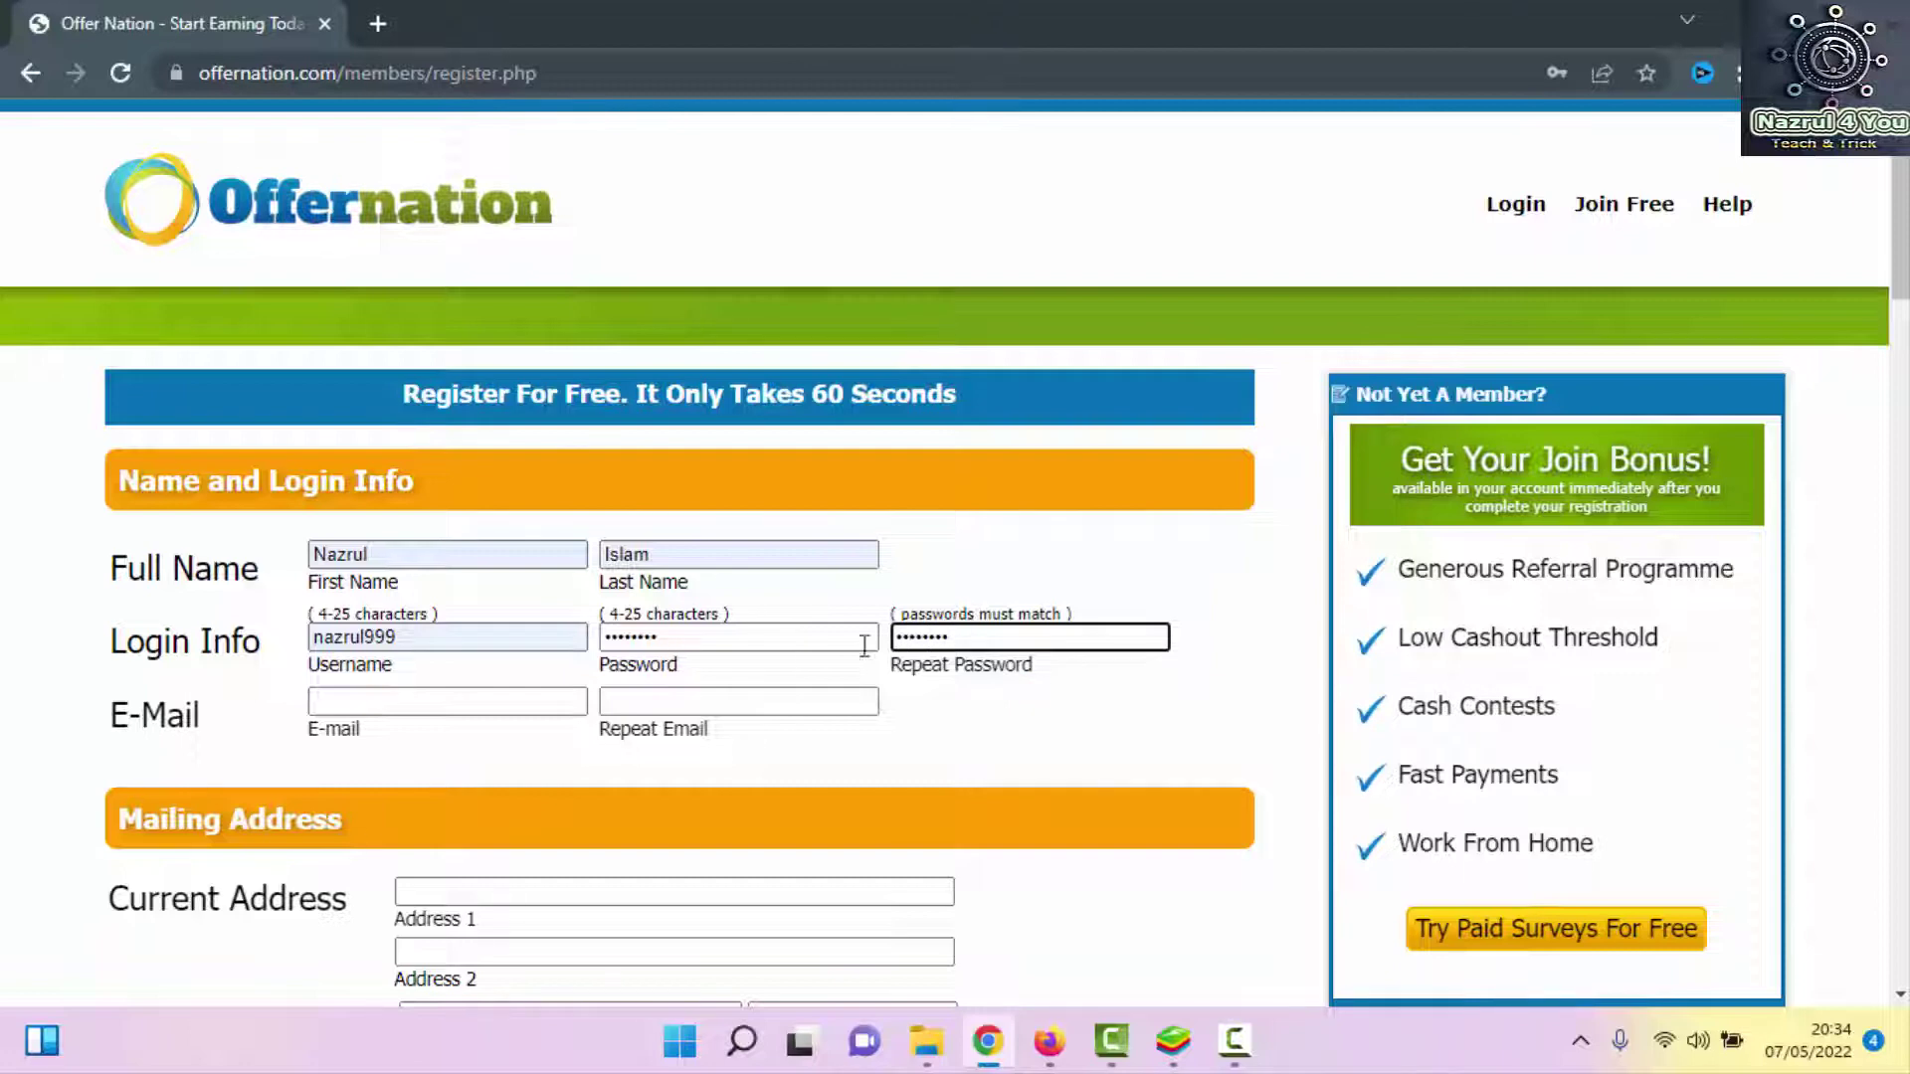
left_click(438, 701)
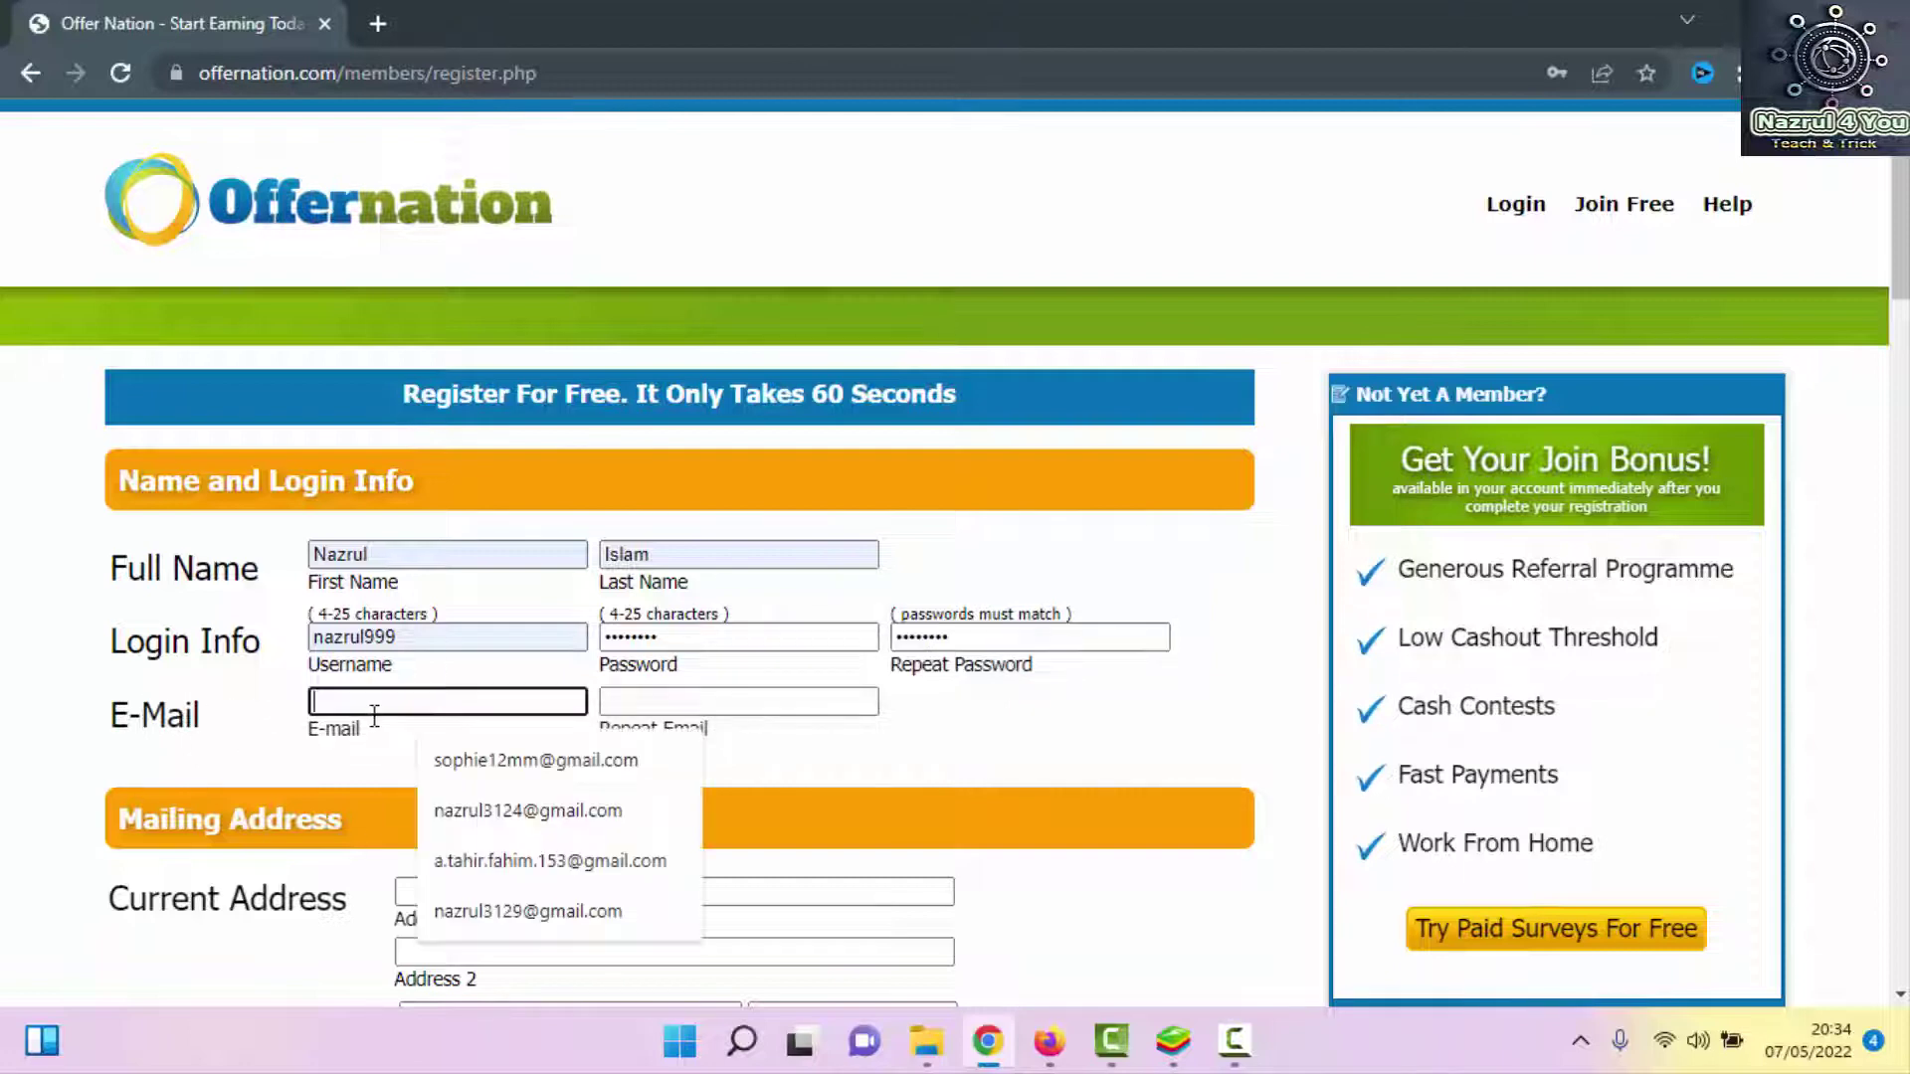
left_click(488, 761)
left_click(634, 701)
left_click(786, 768)
Fill the first address line from a saved suggestion and set the country to Bangladesh
scroll(779, 725, "down", 3)
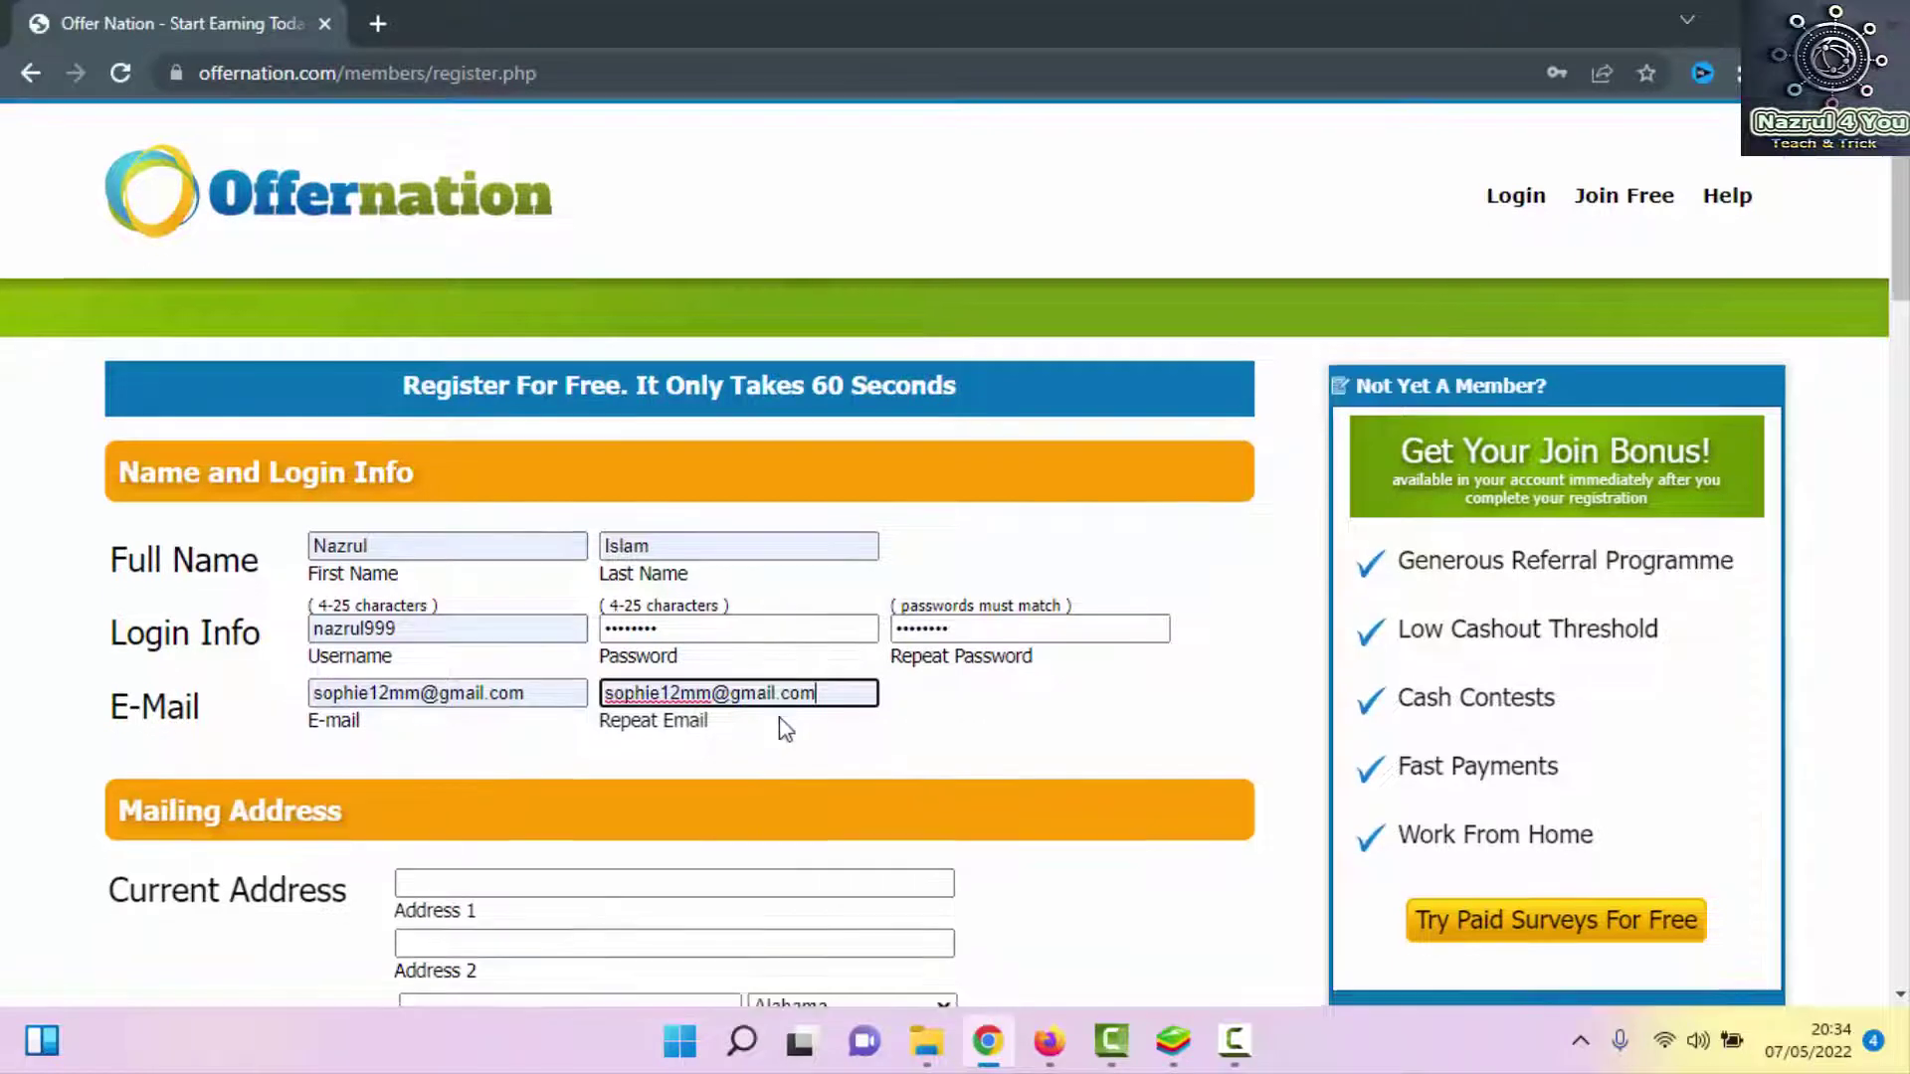
left_click(498, 617)
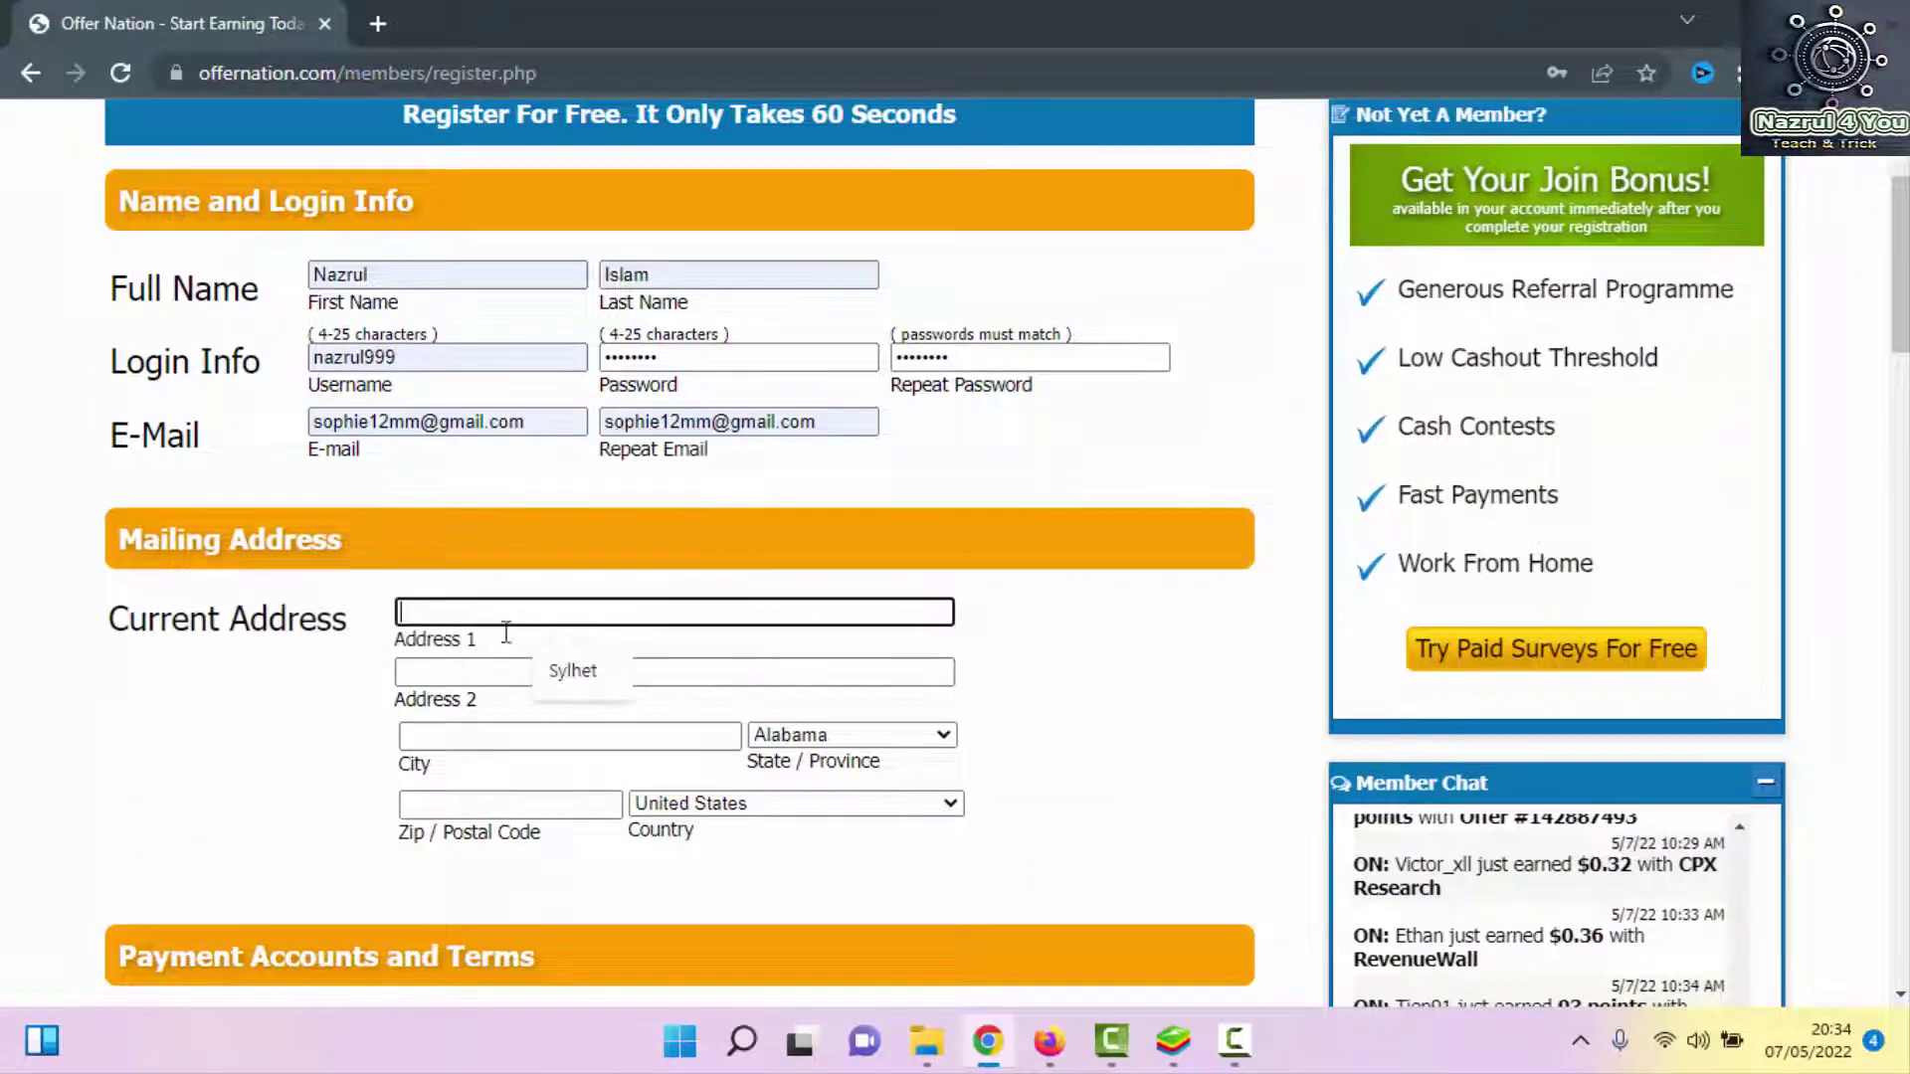
left_click(580, 687)
left_click(547, 673)
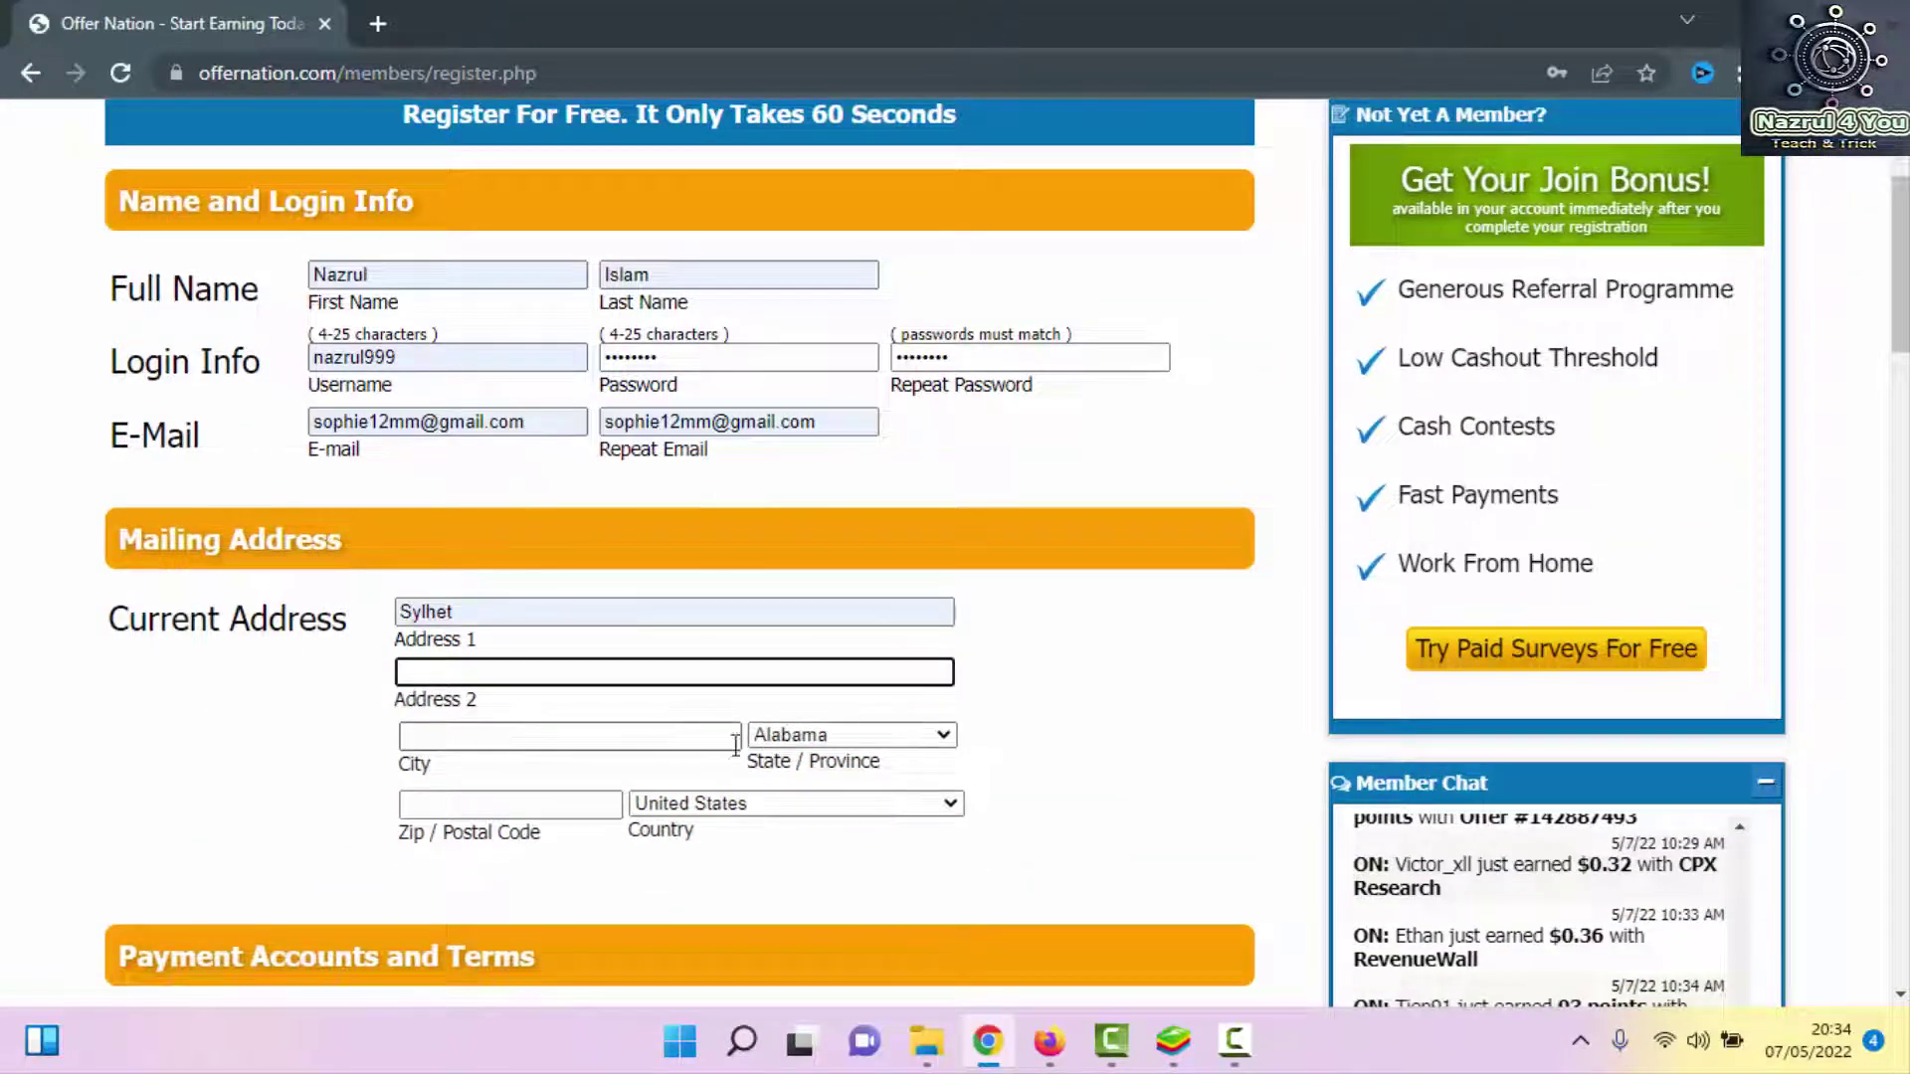
left_click(858, 738)
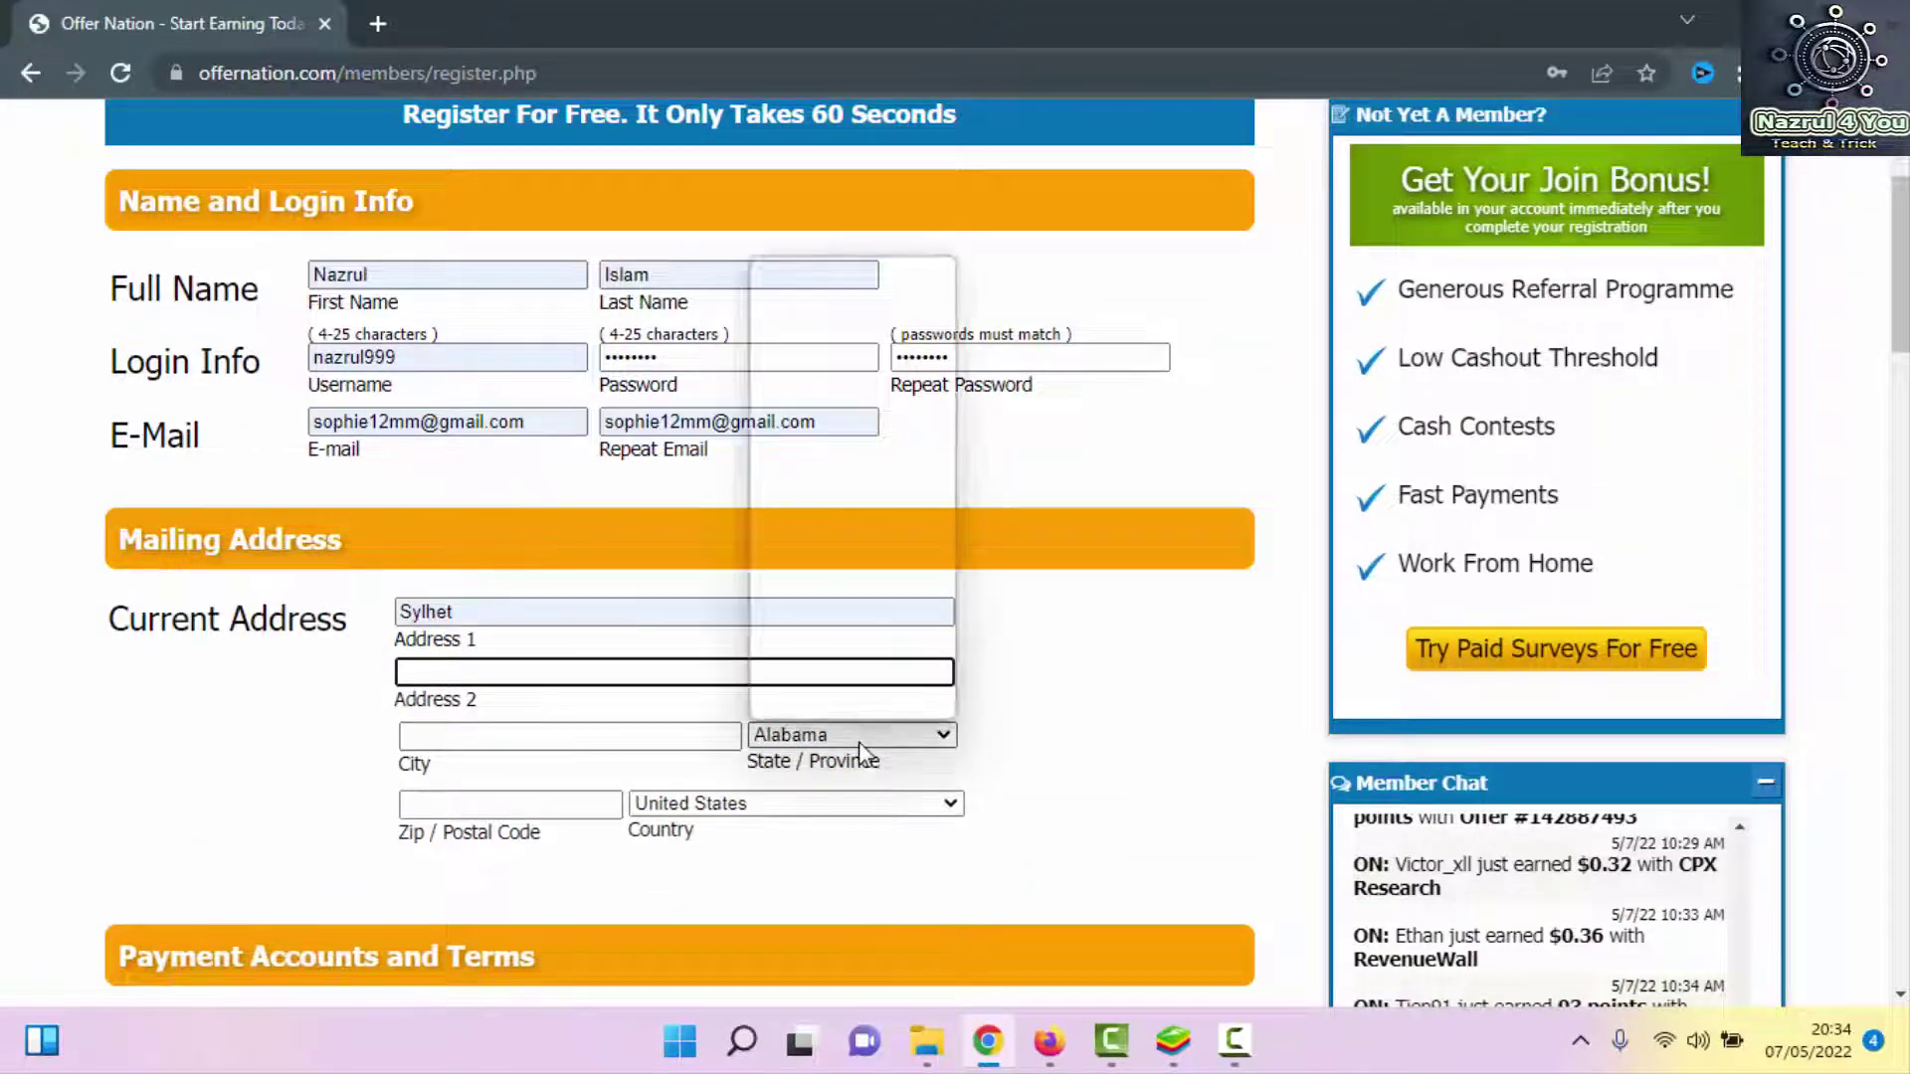
left_click(776, 804)
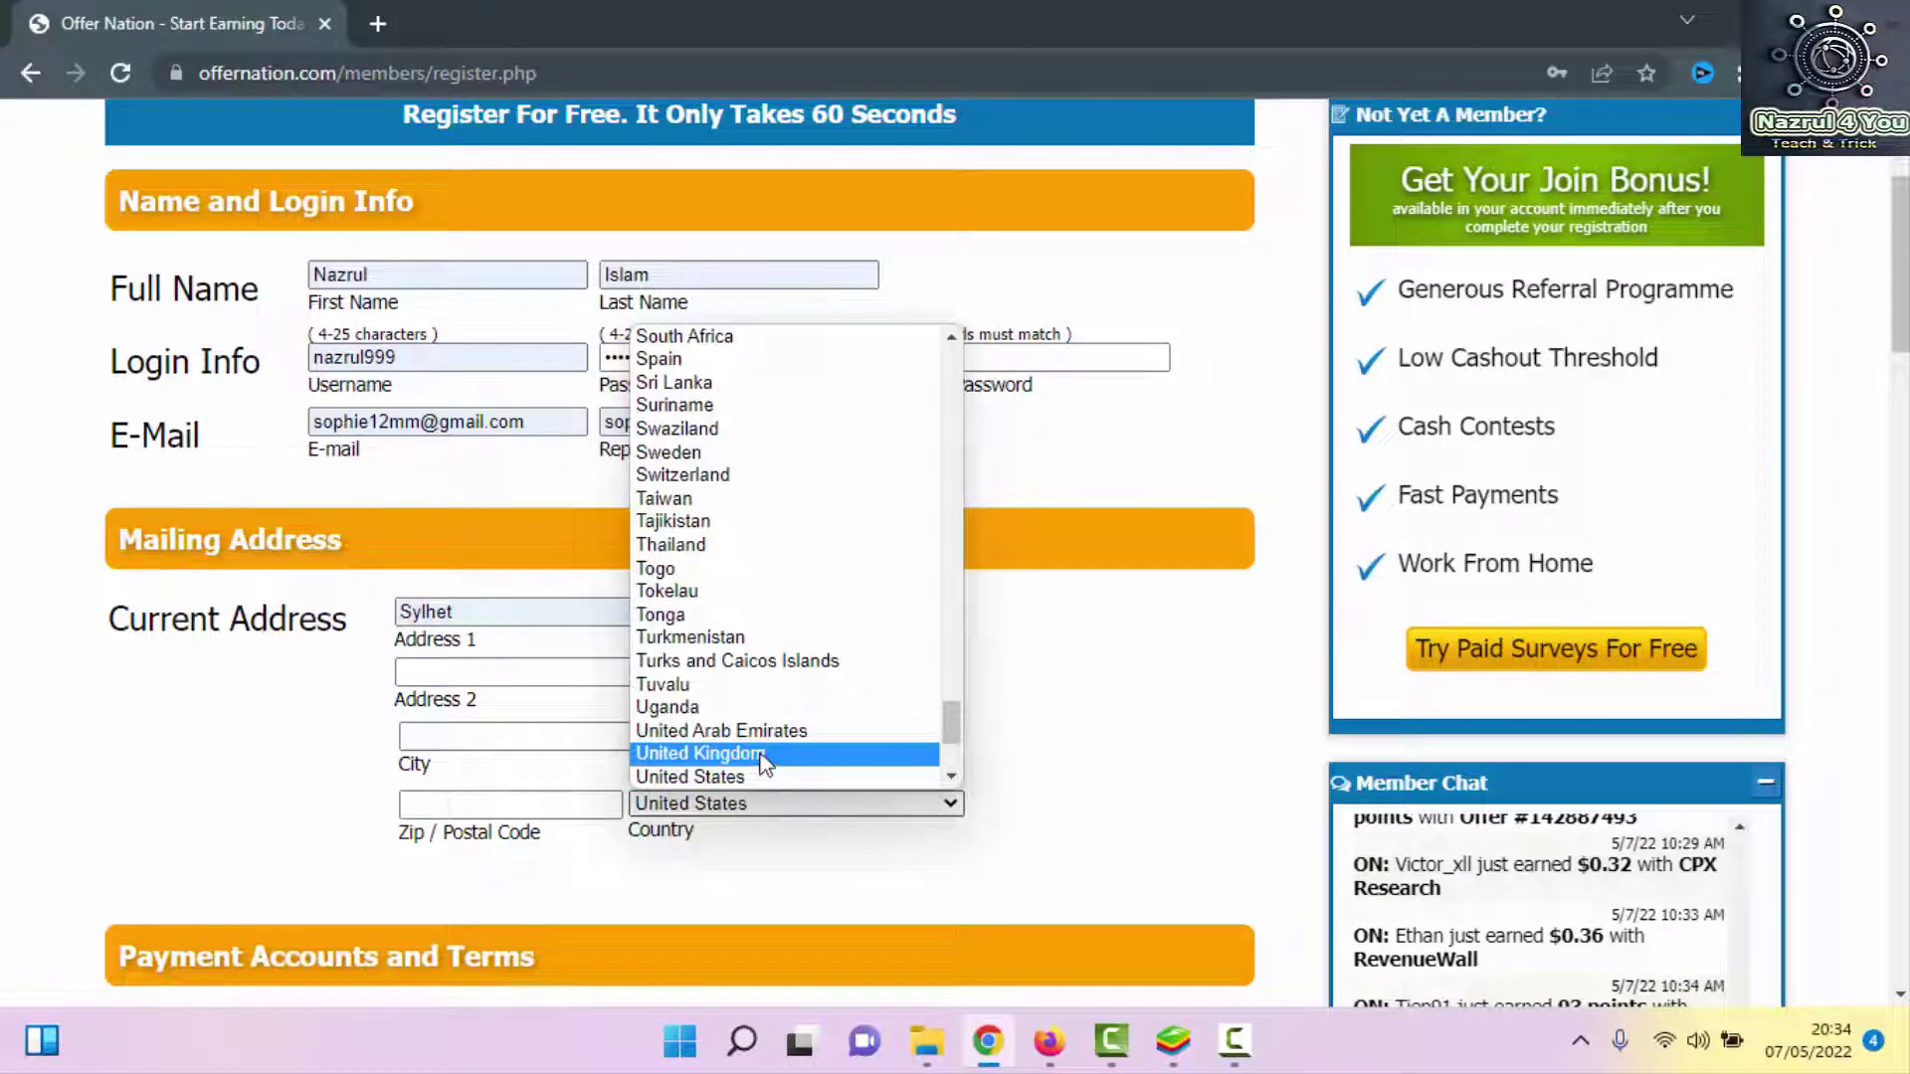
scroll(733, 564, "down", 3)
scroll(729, 575, "up", 10)
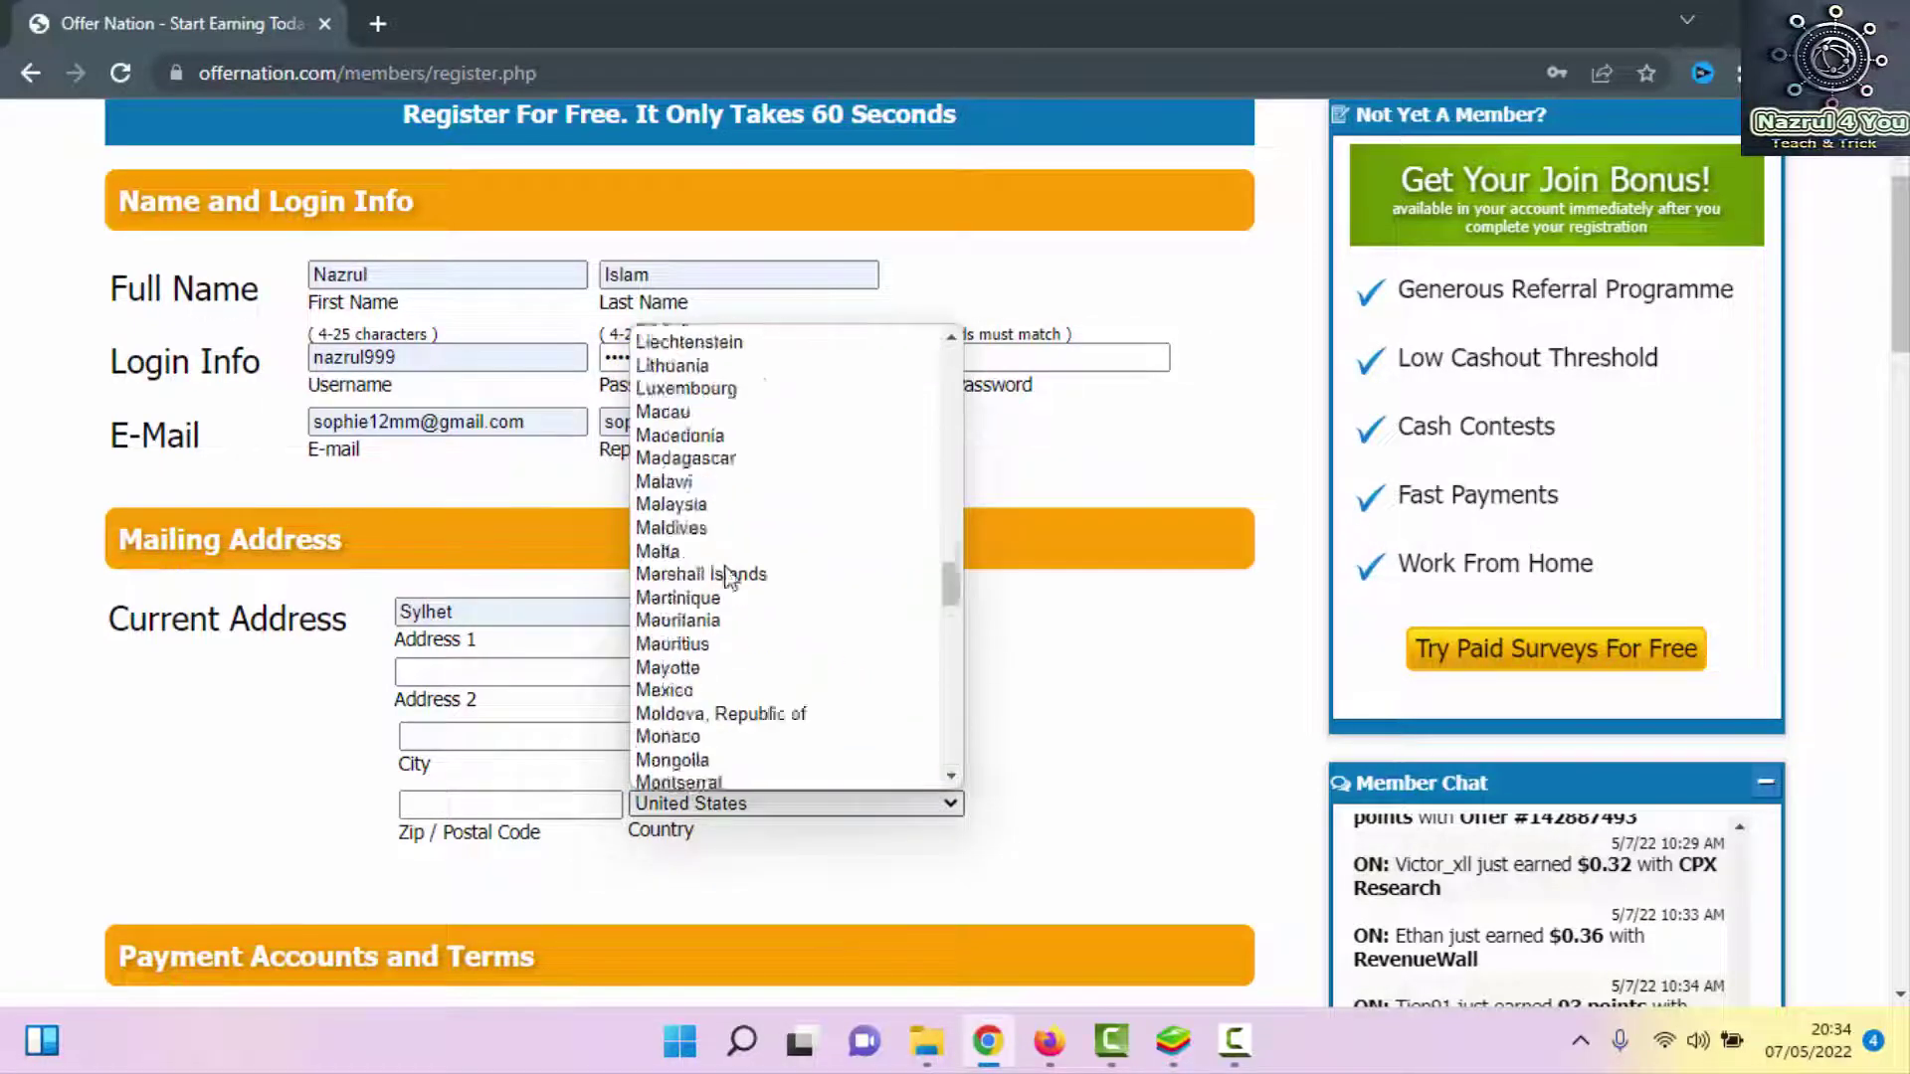
scroll(724, 582, "up", 20)
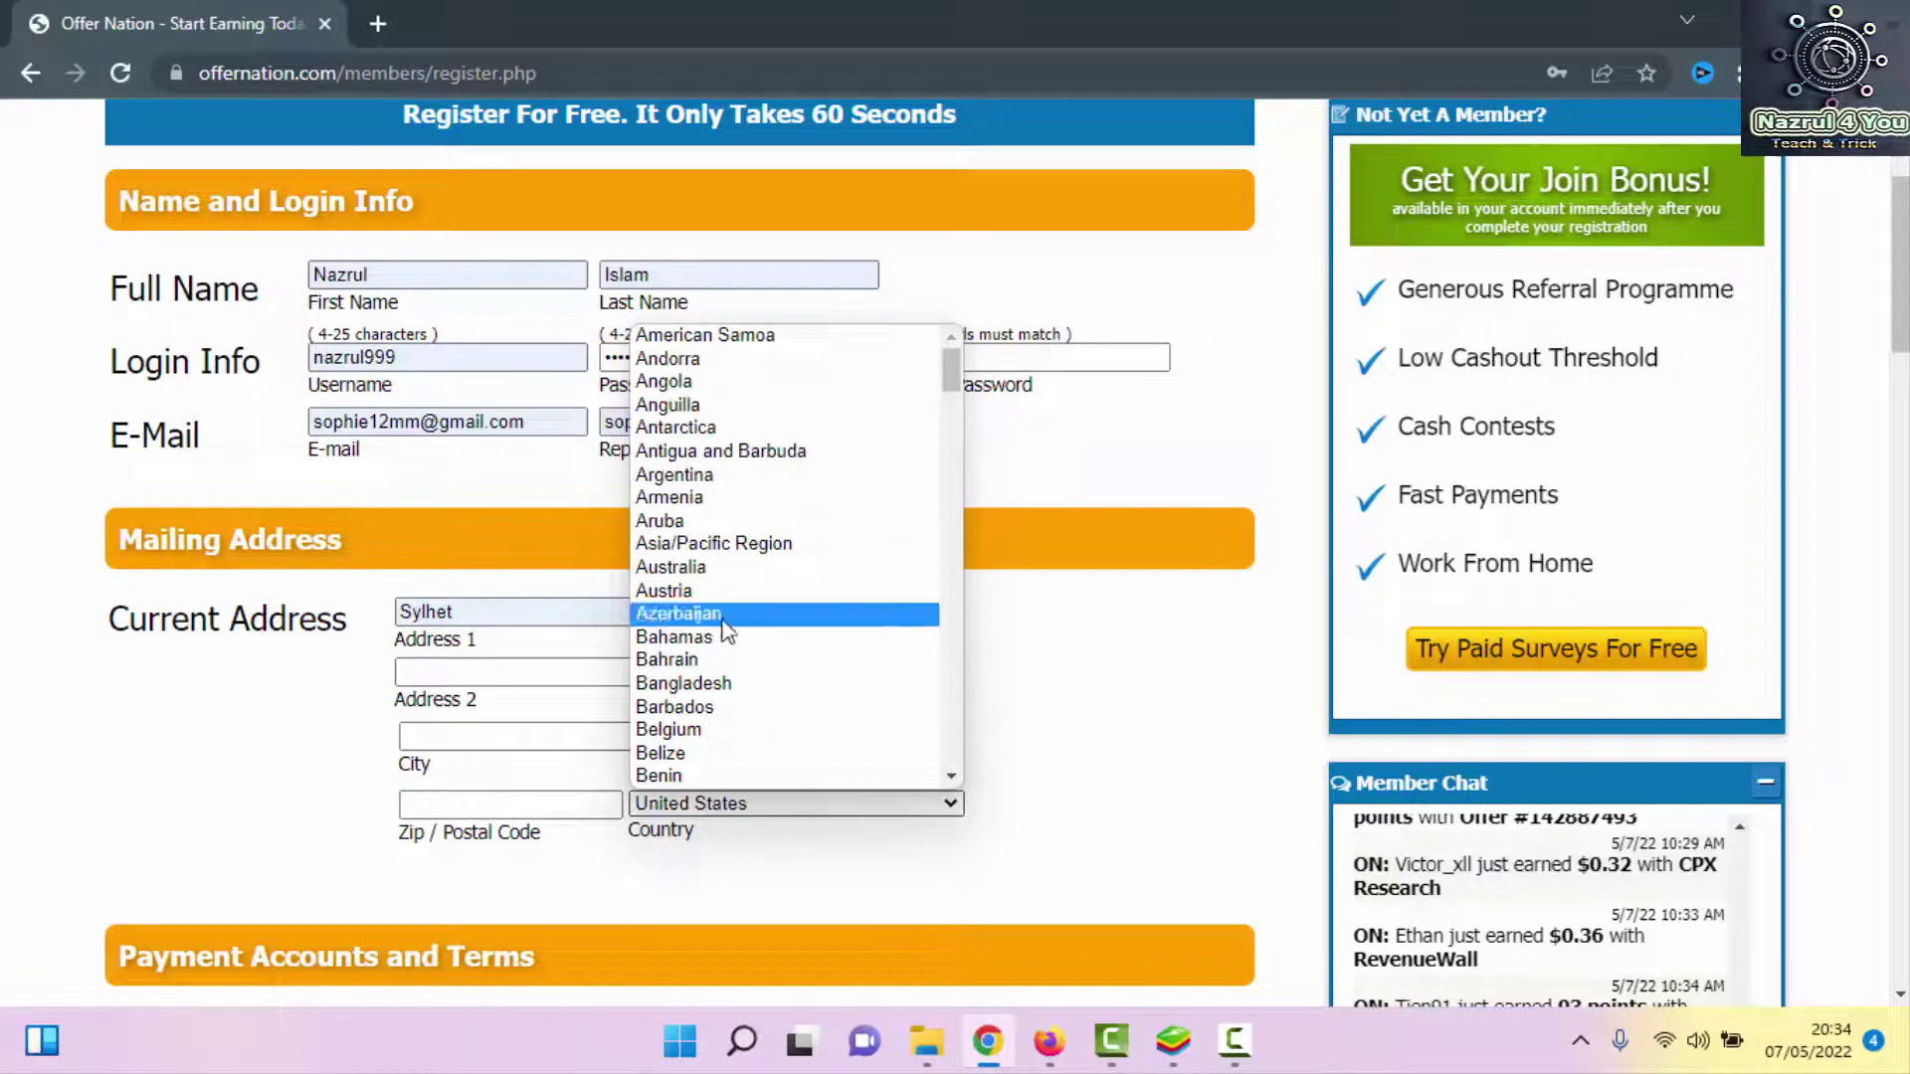
left_click(750, 682)
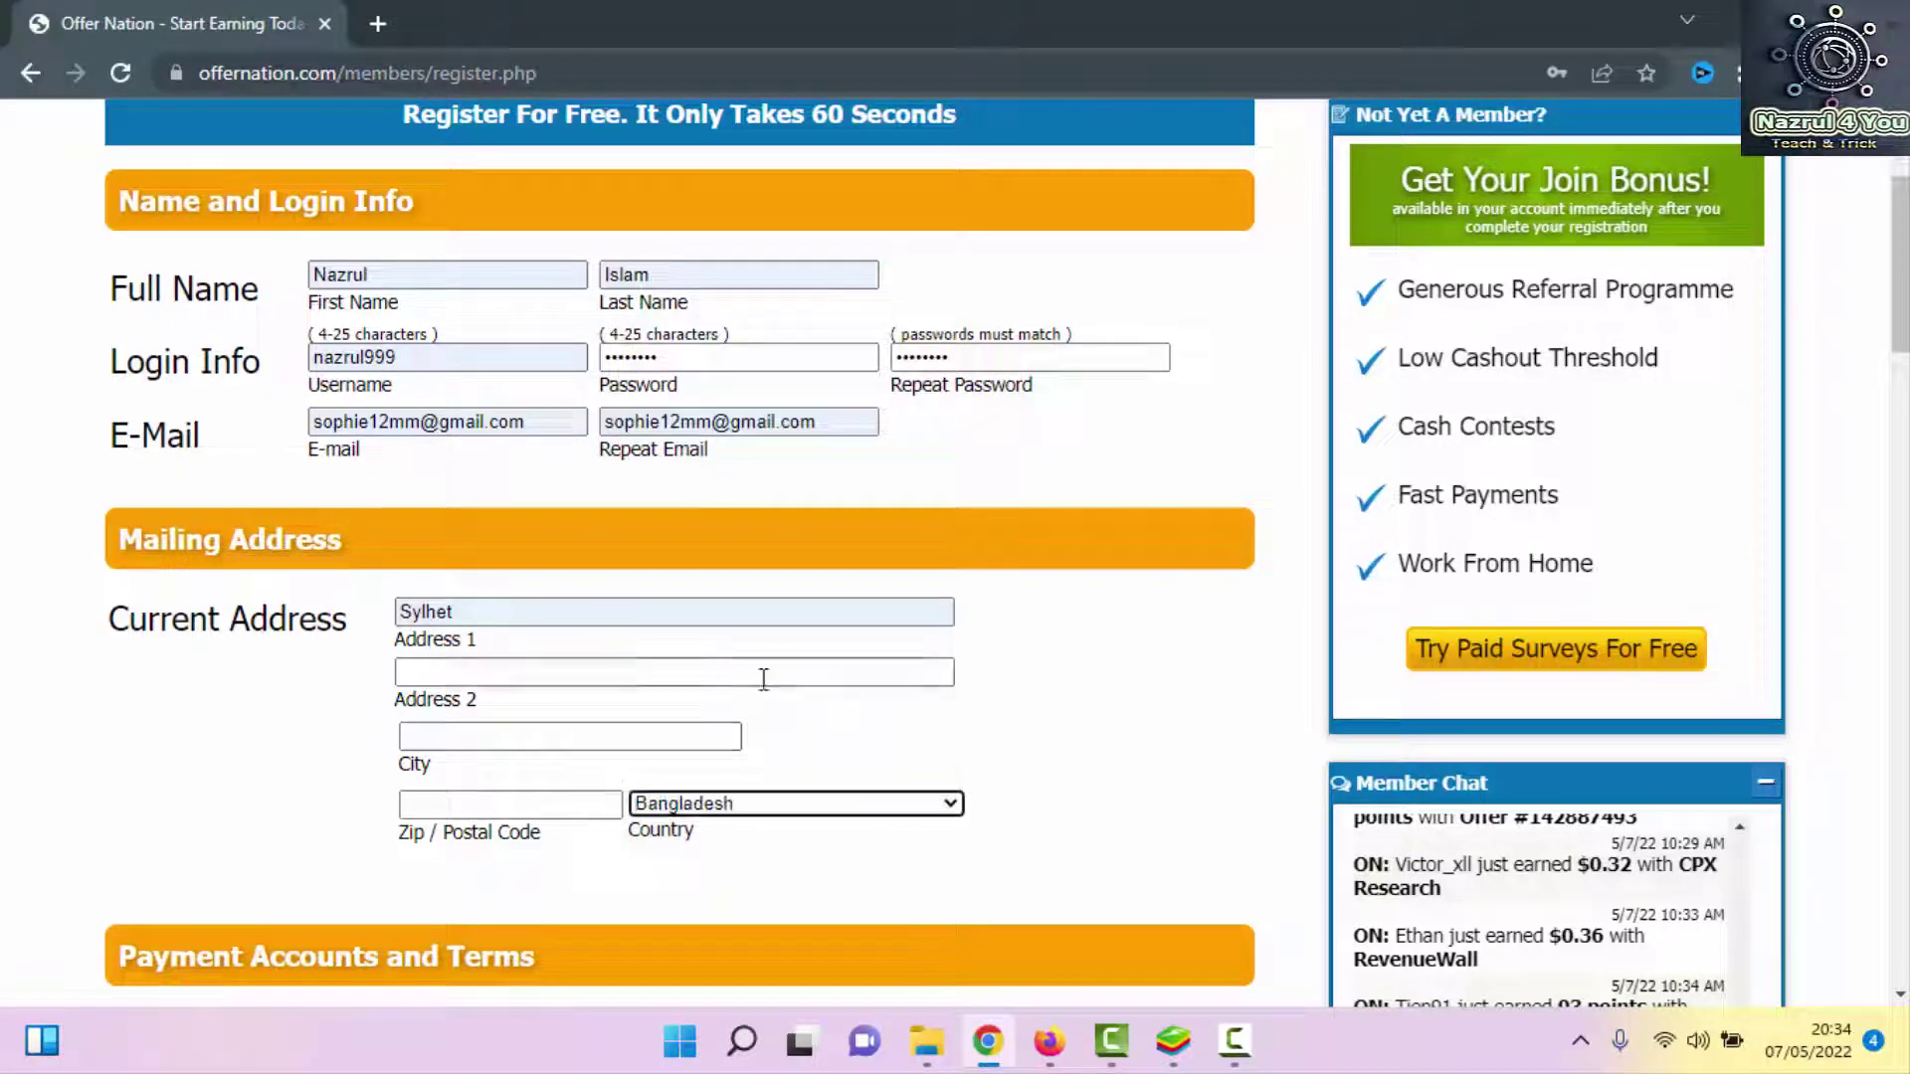
Fill the postal code from the saved suggestion and enter 'sylhet' as the city
left_click(520, 802)
left_click(690, 824)
left_click(530, 801)
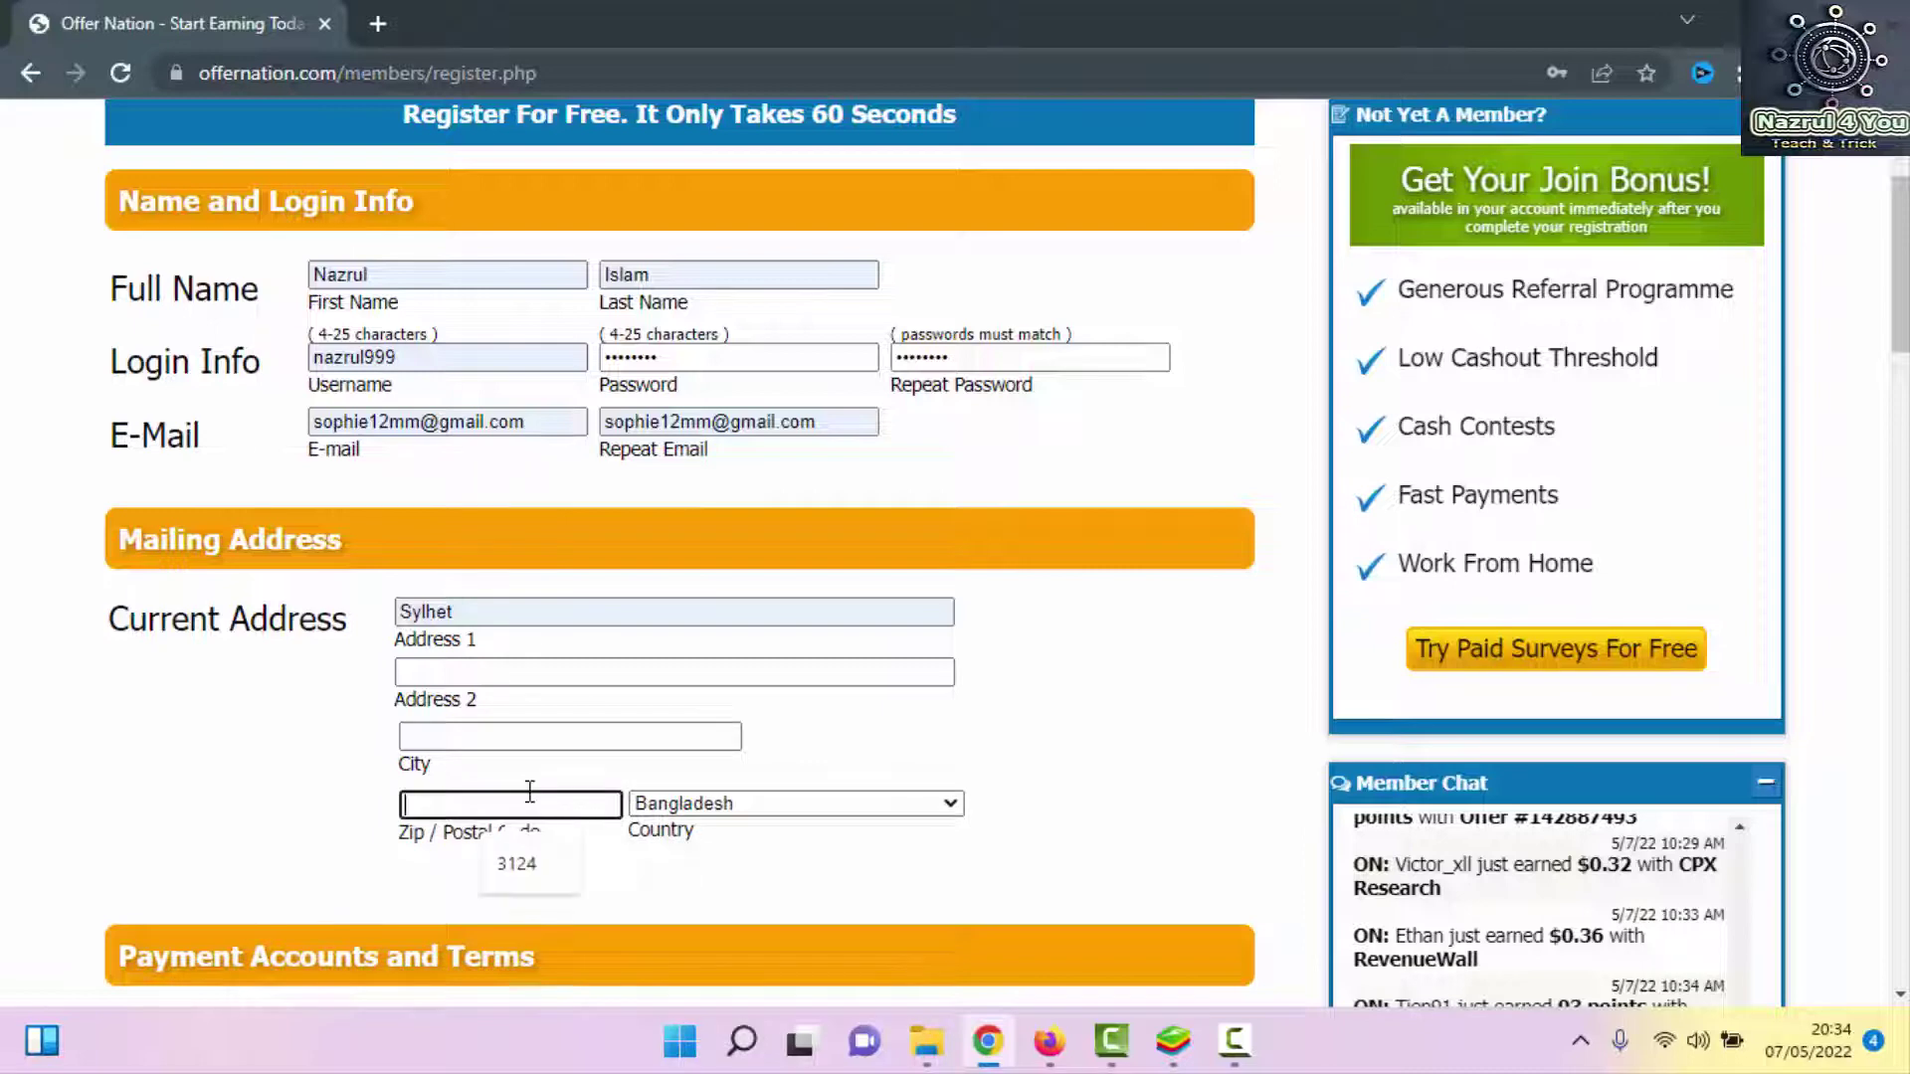
left_click(528, 864)
left_click(480, 740)
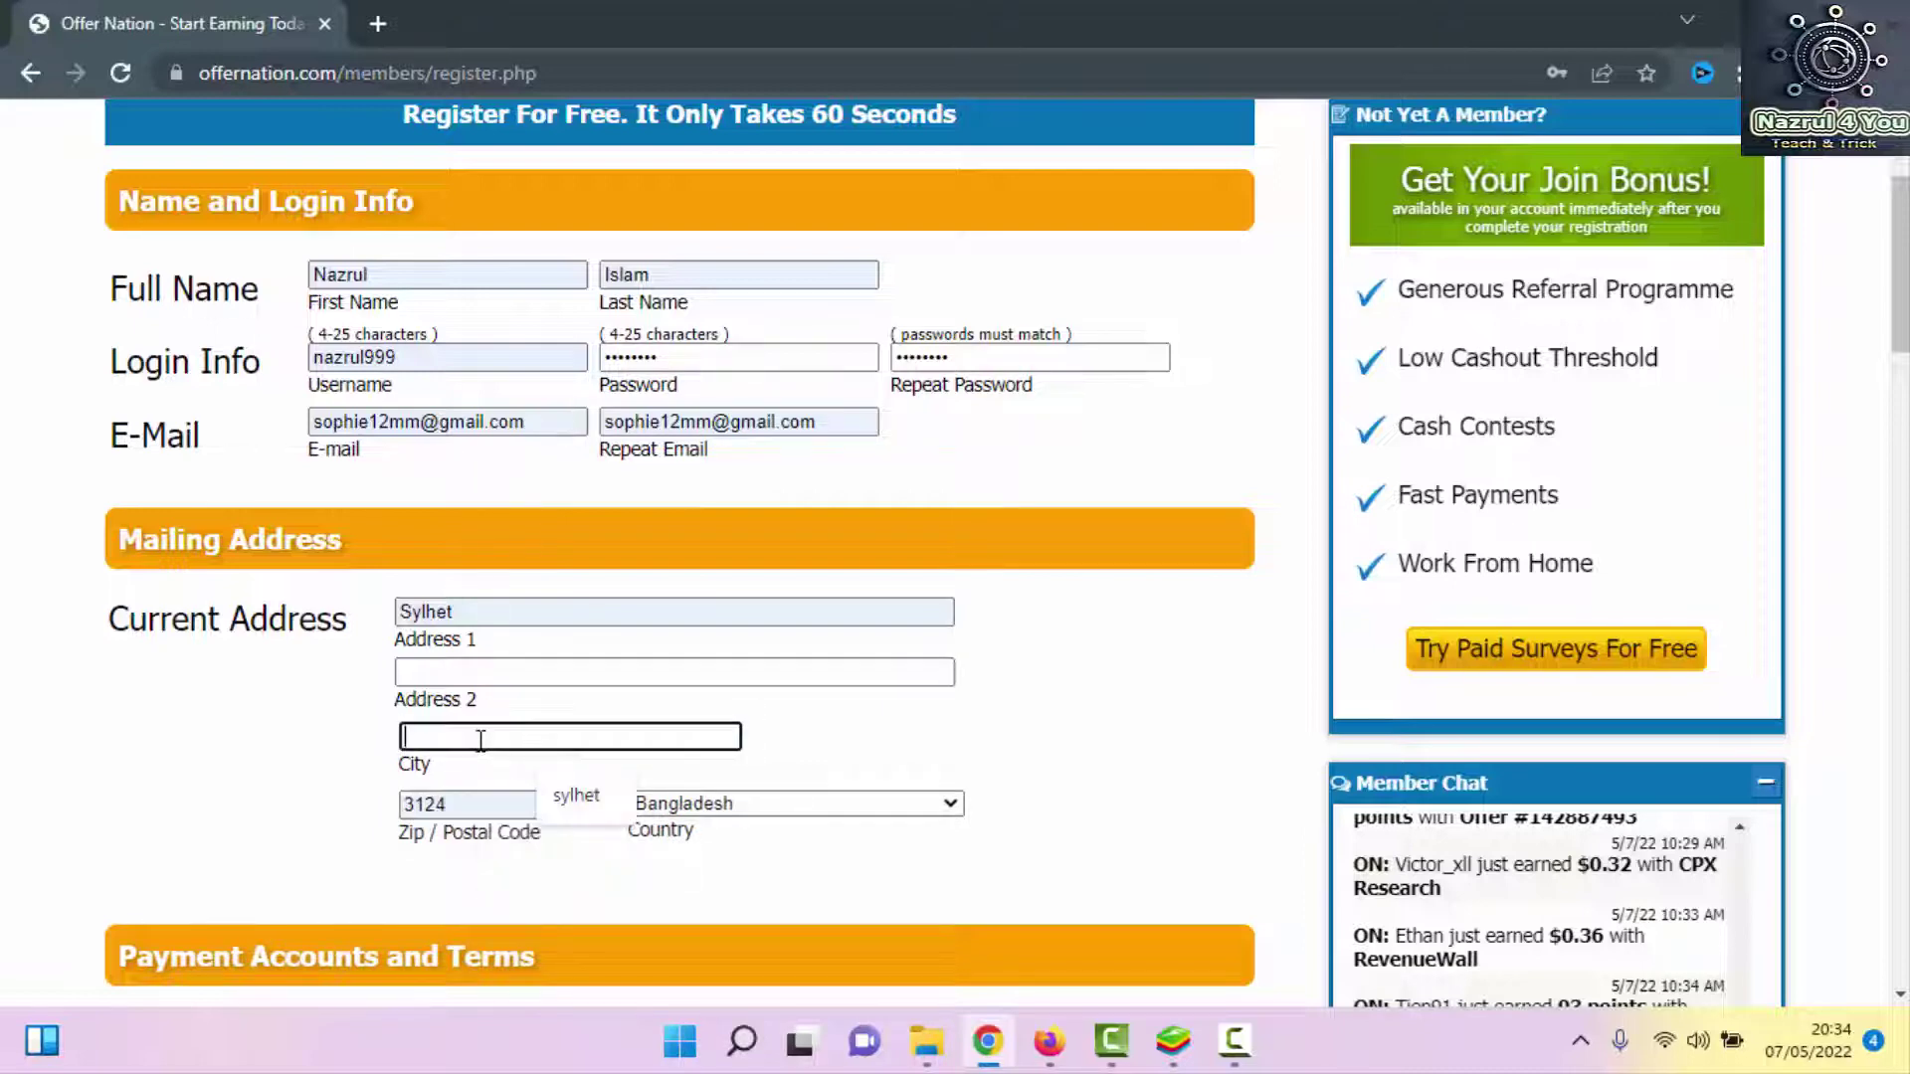
type("sylhet")
scroll(480, 738, "down", 7)
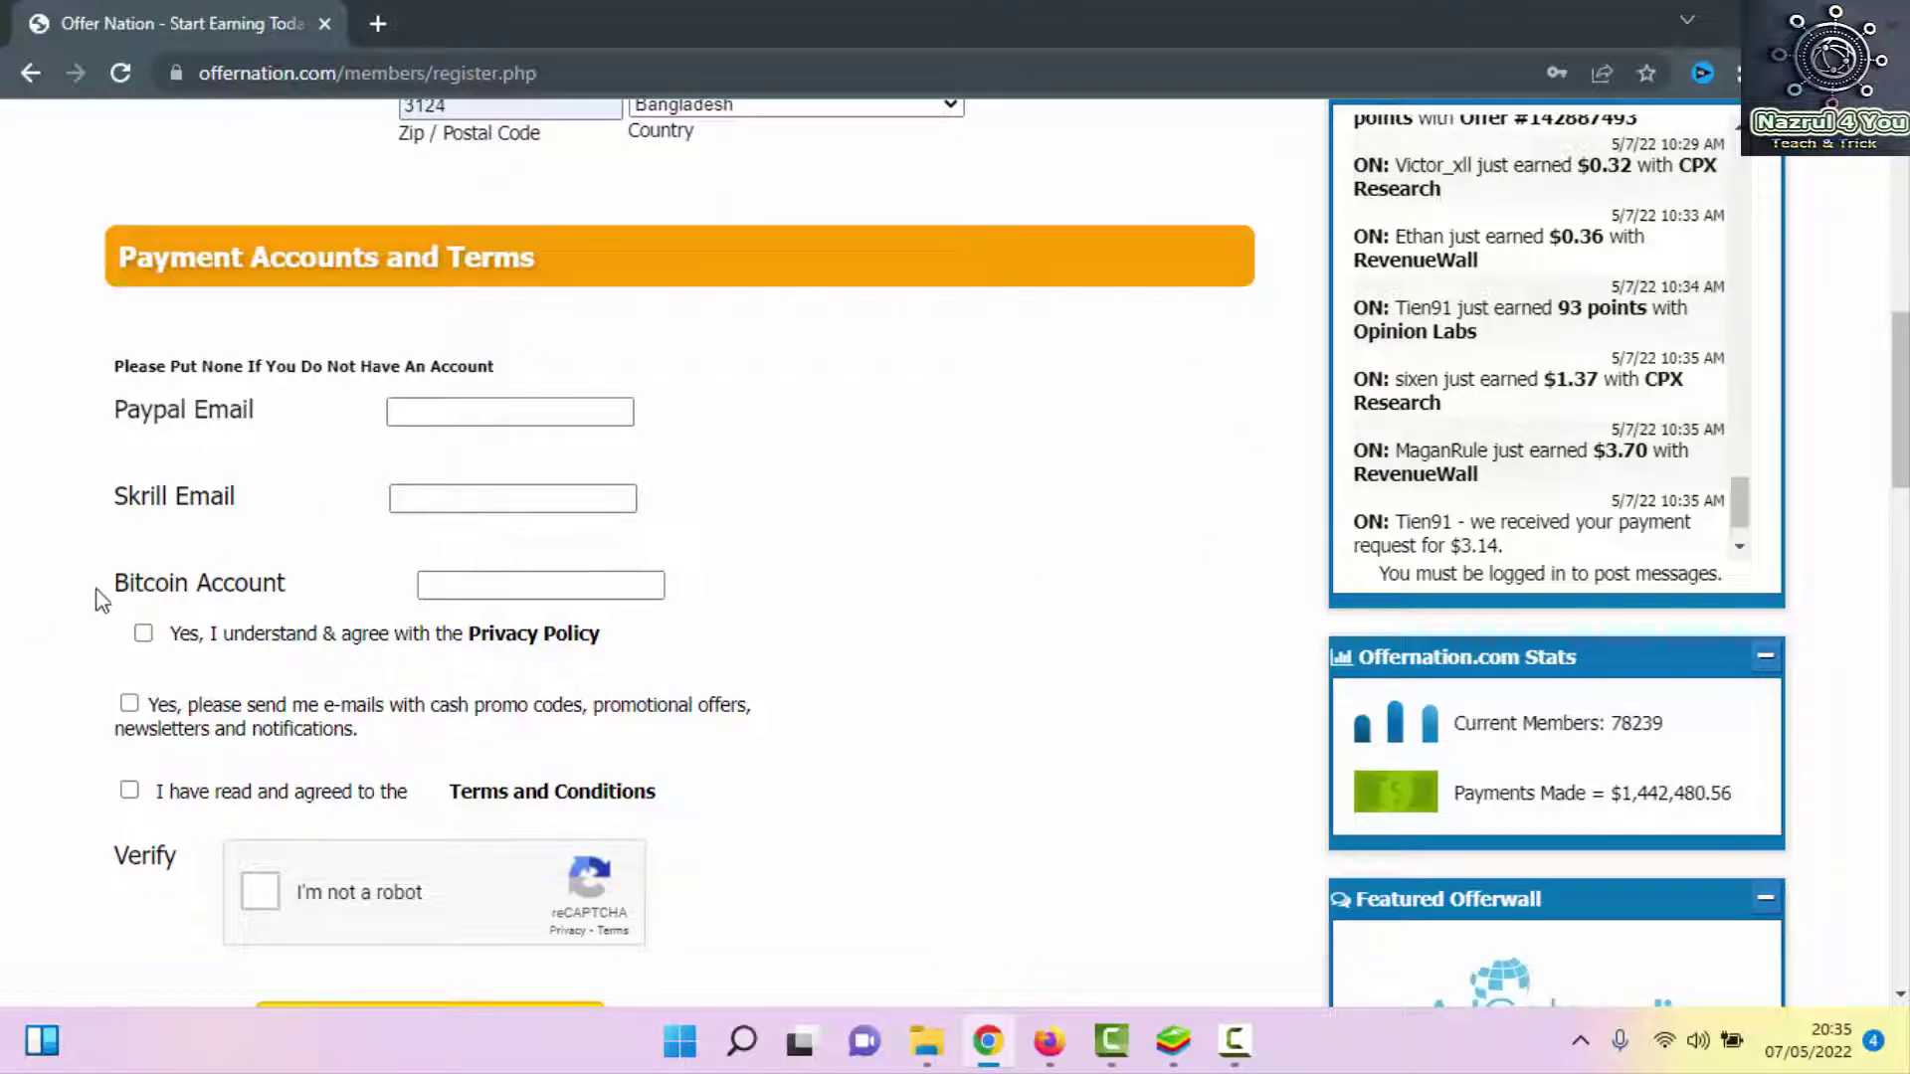
Accept the Privacy Policy, opt in to promotional e-mails and agree to the Terms and Conditions
left_click(143, 635)
left_click(129, 703)
left_click(130, 790)
scroll(384, 755, "down", 3)
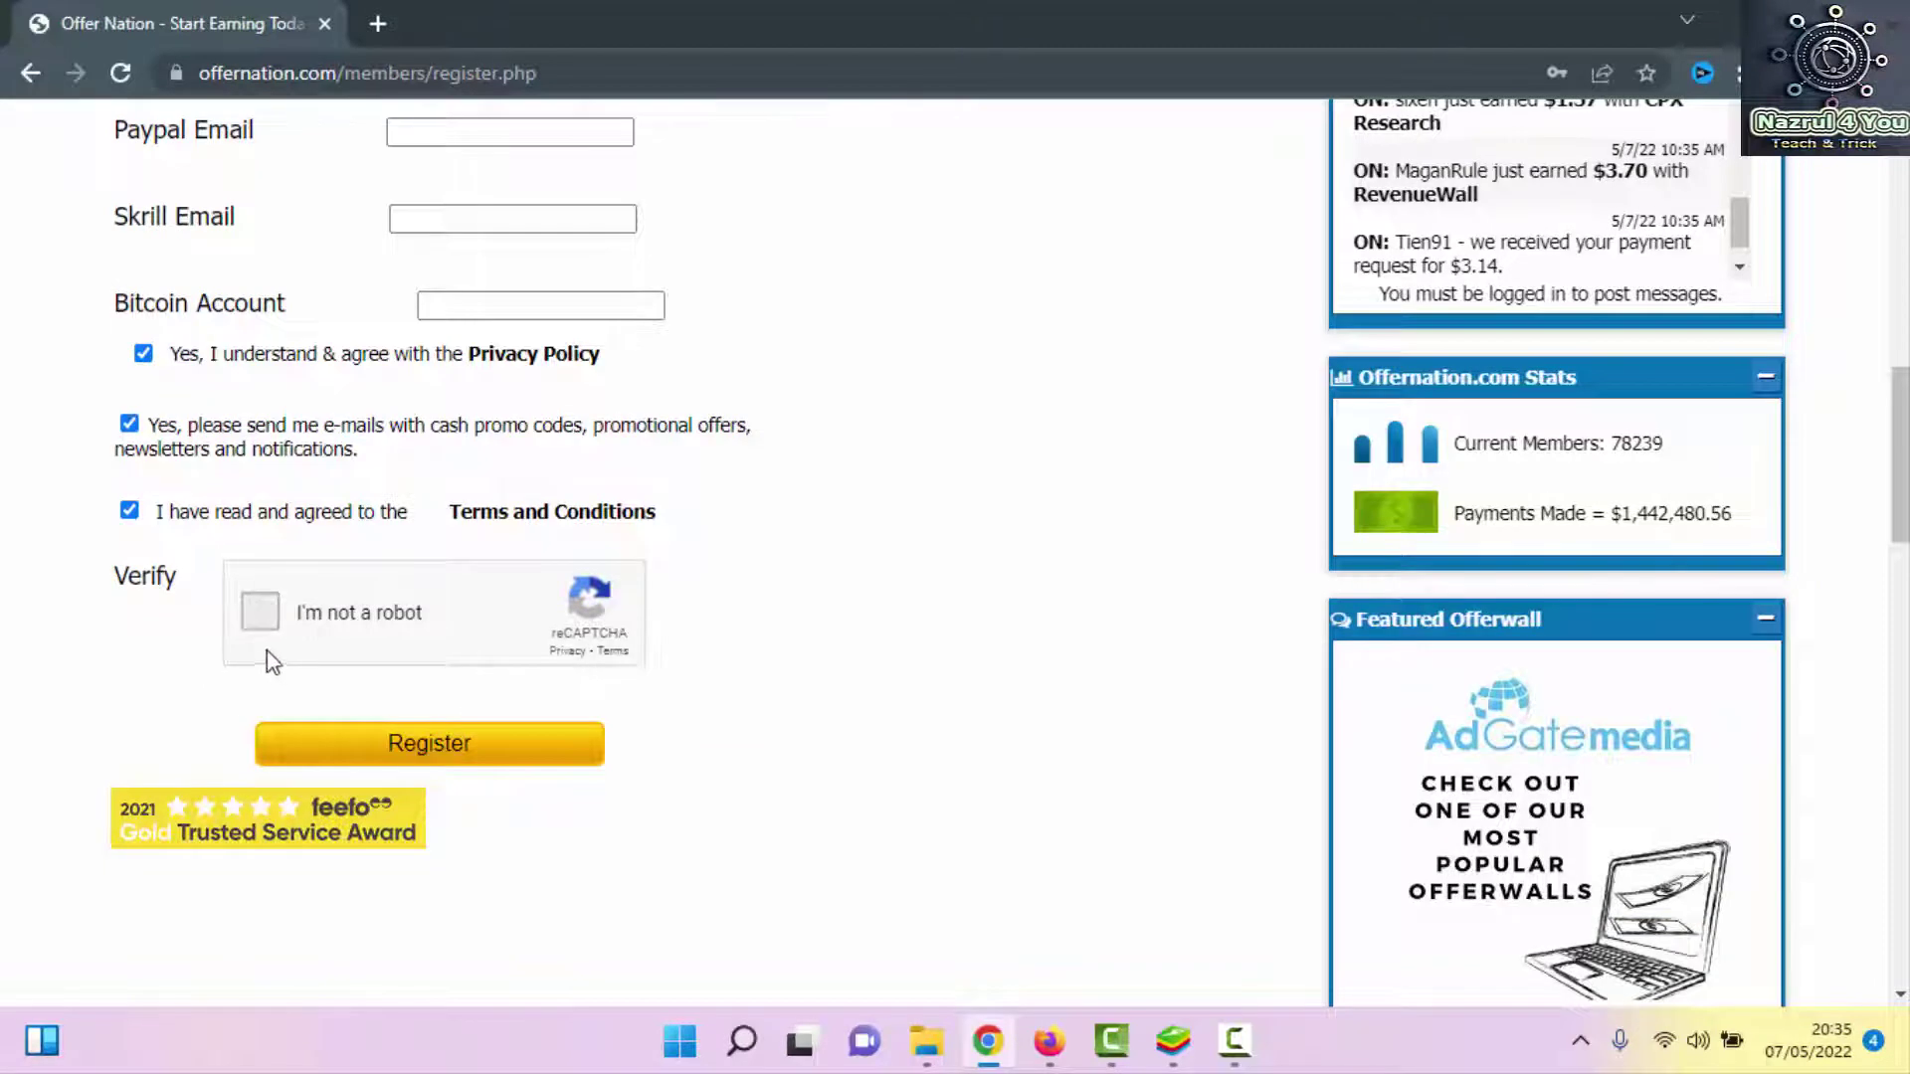
Pass the reCAPTCHA check, submit the registration and decline saving the address in Chrome
left_click(267, 614)
left_click(435, 753)
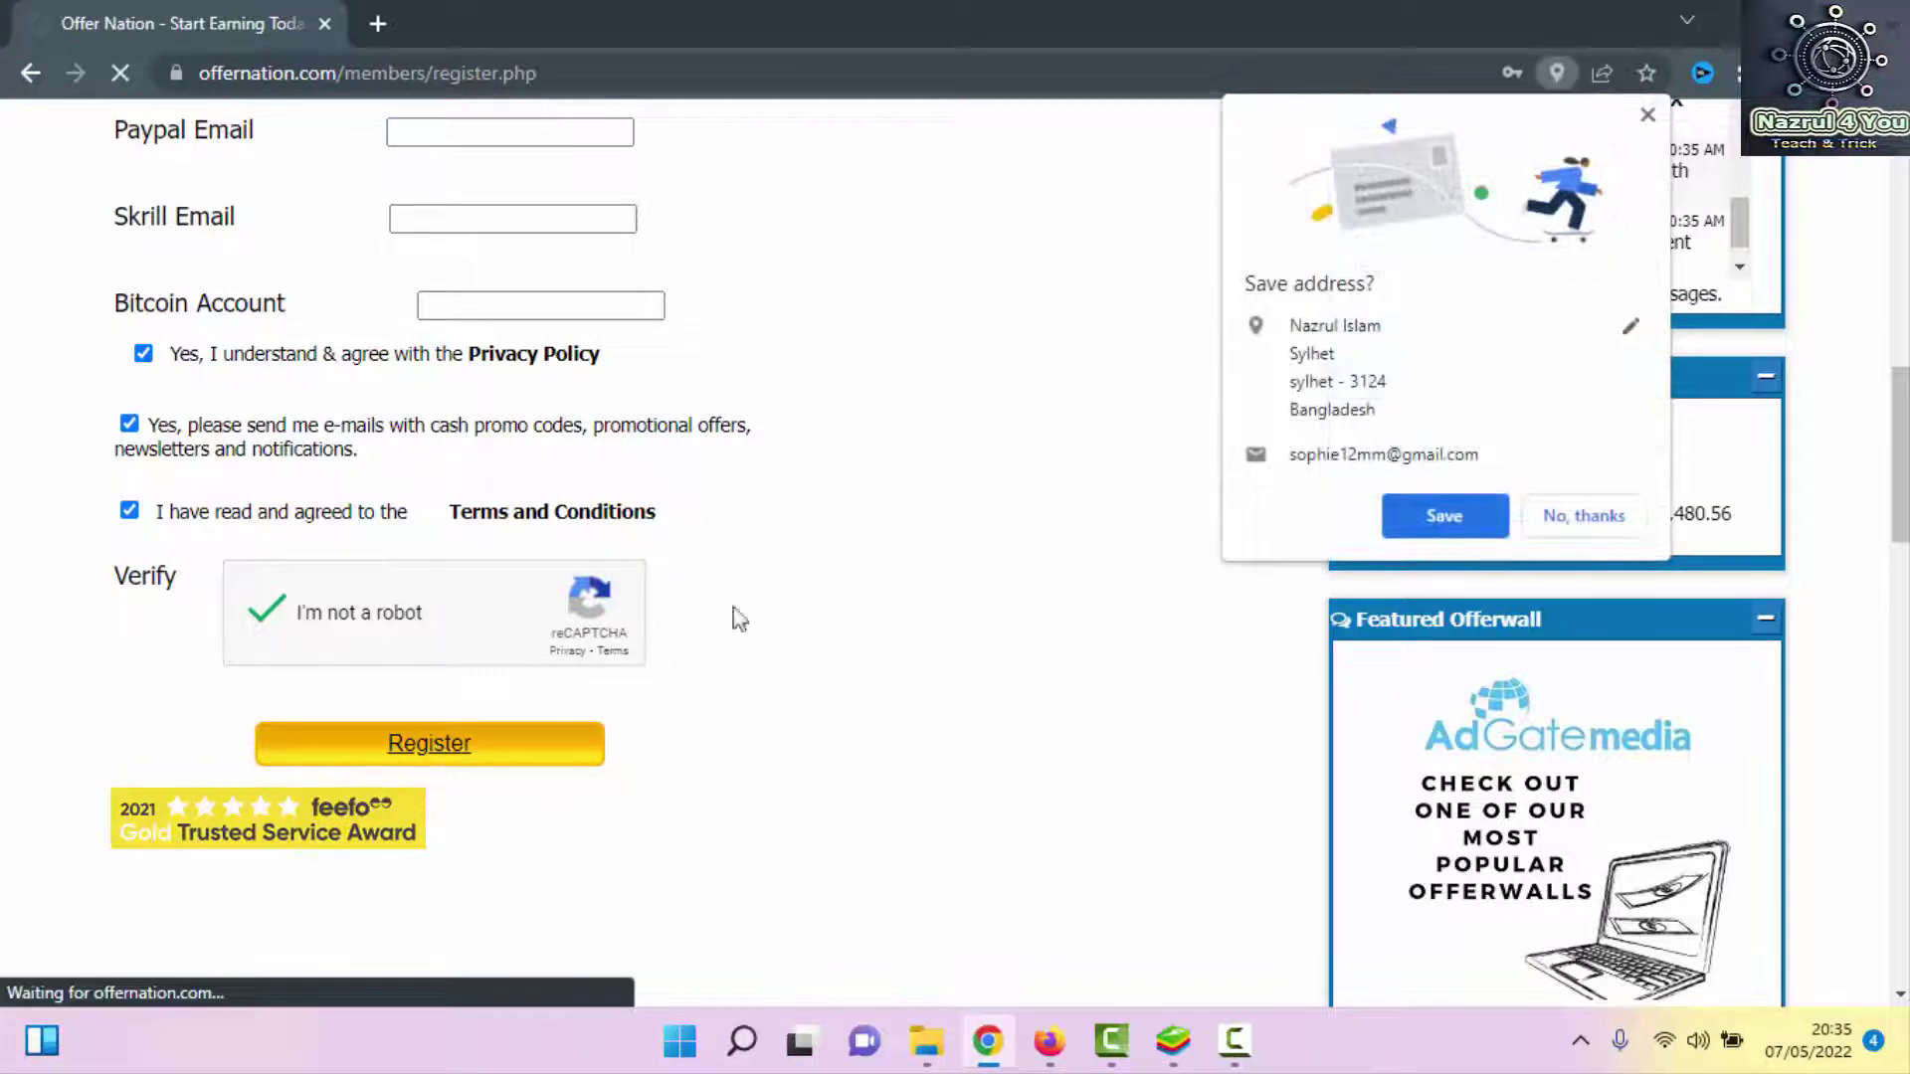
left_click(1617, 517)
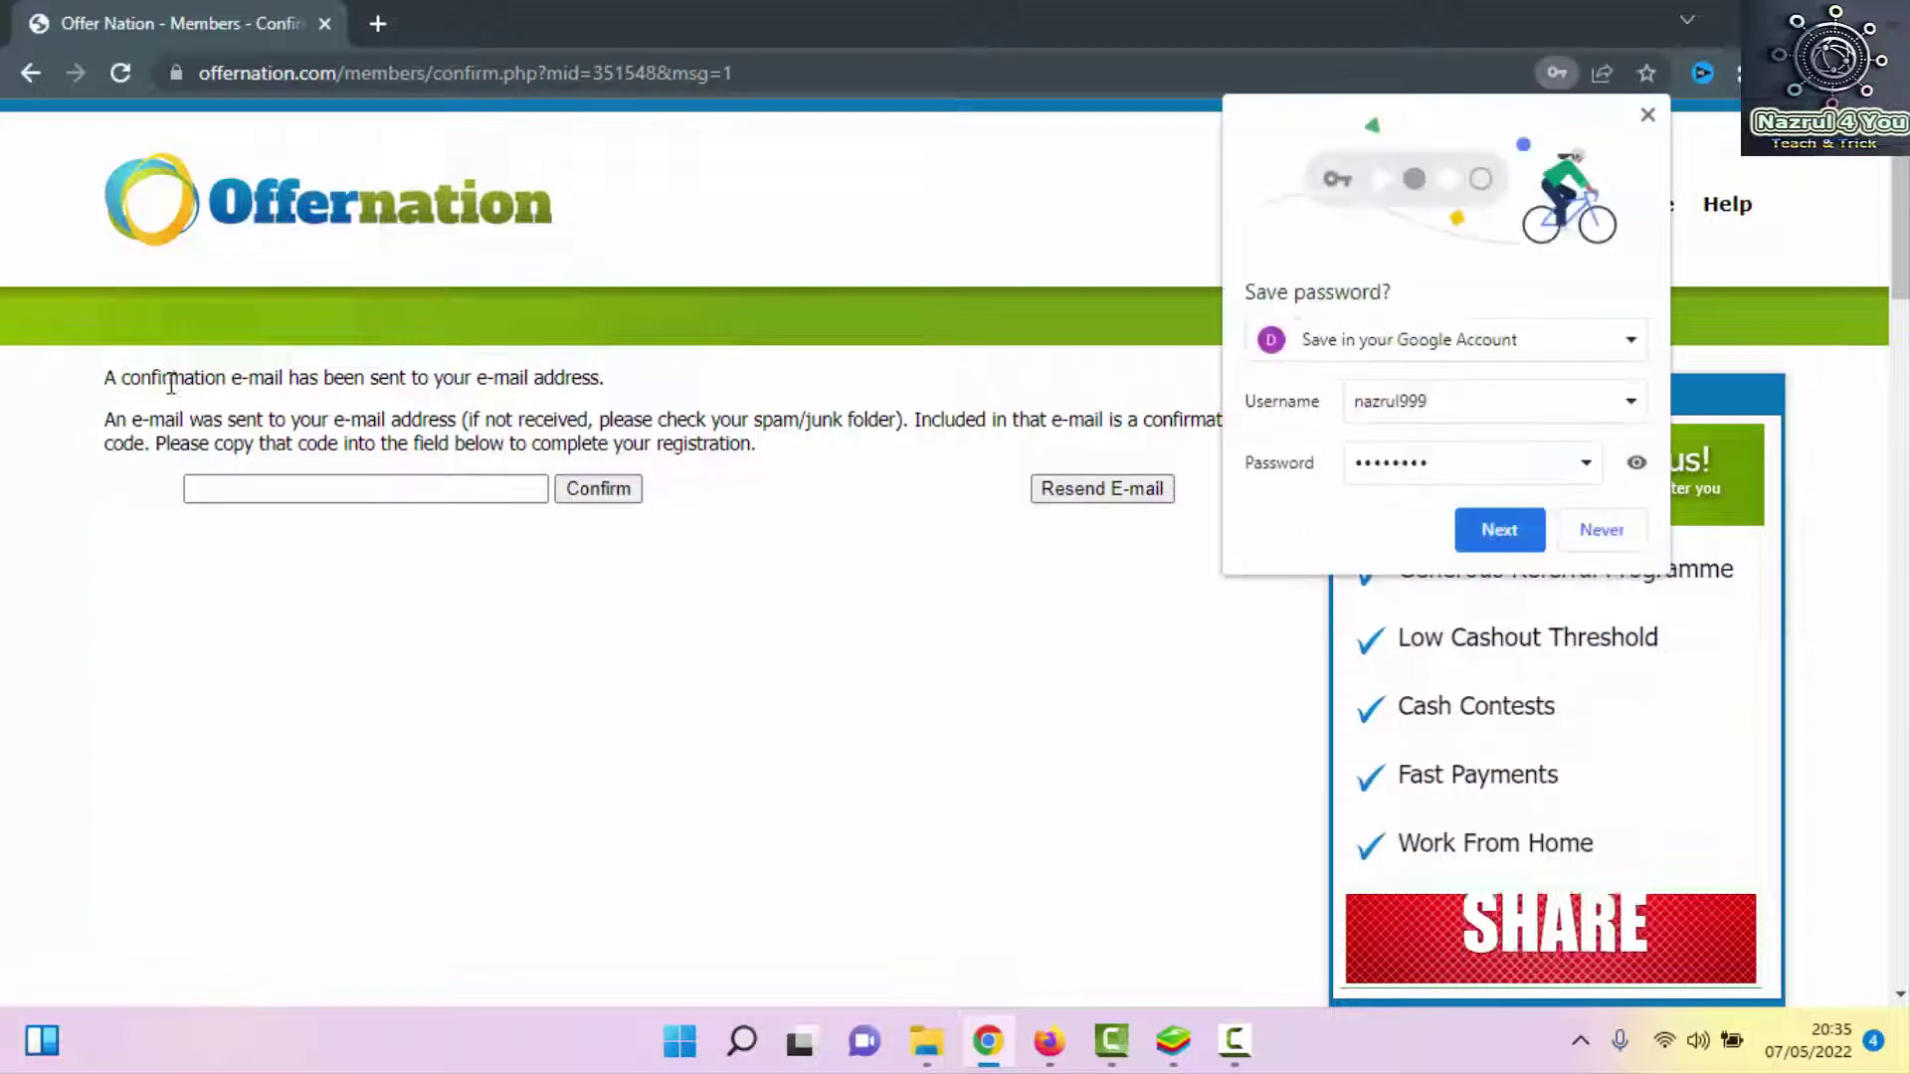
Decline saving the password, refresh the Gmail inbox twice, then return to the Offernation confirmation page
left_click(1602, 530)
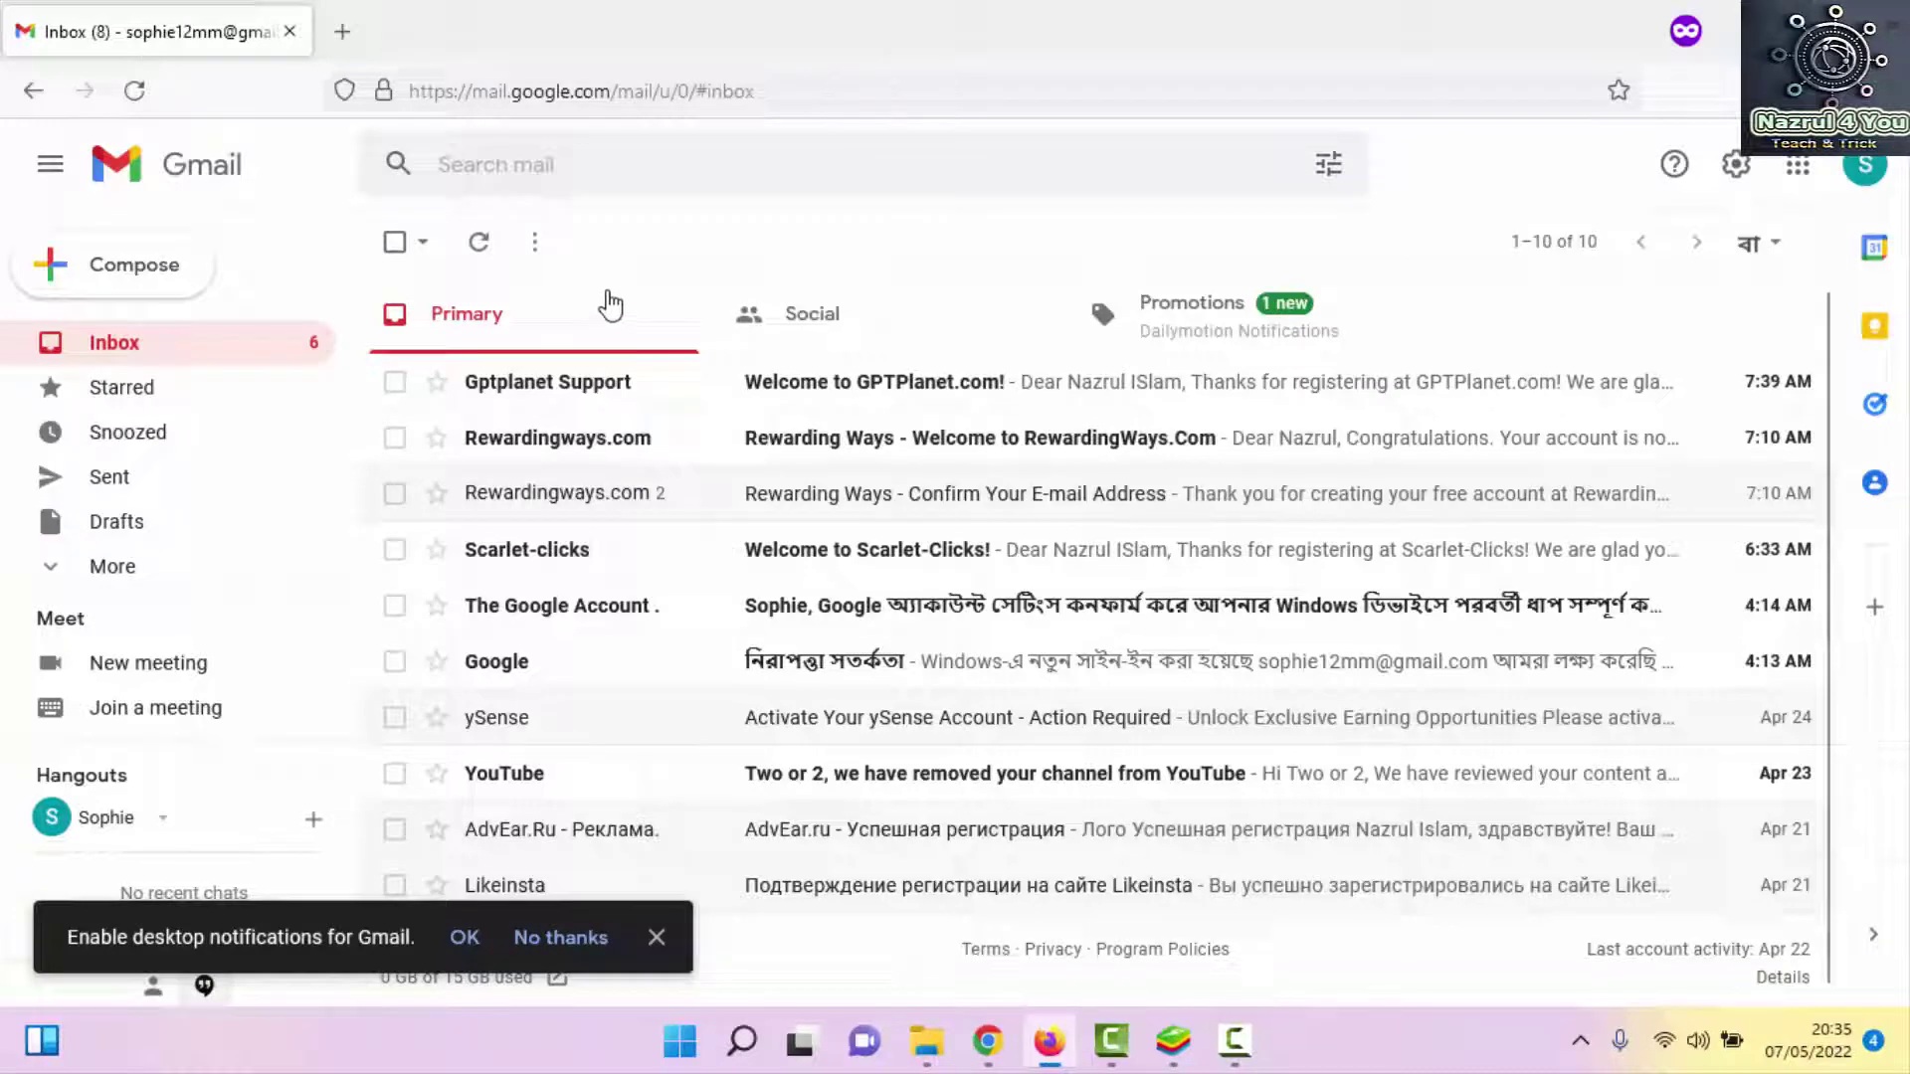
left_click(480, 241)
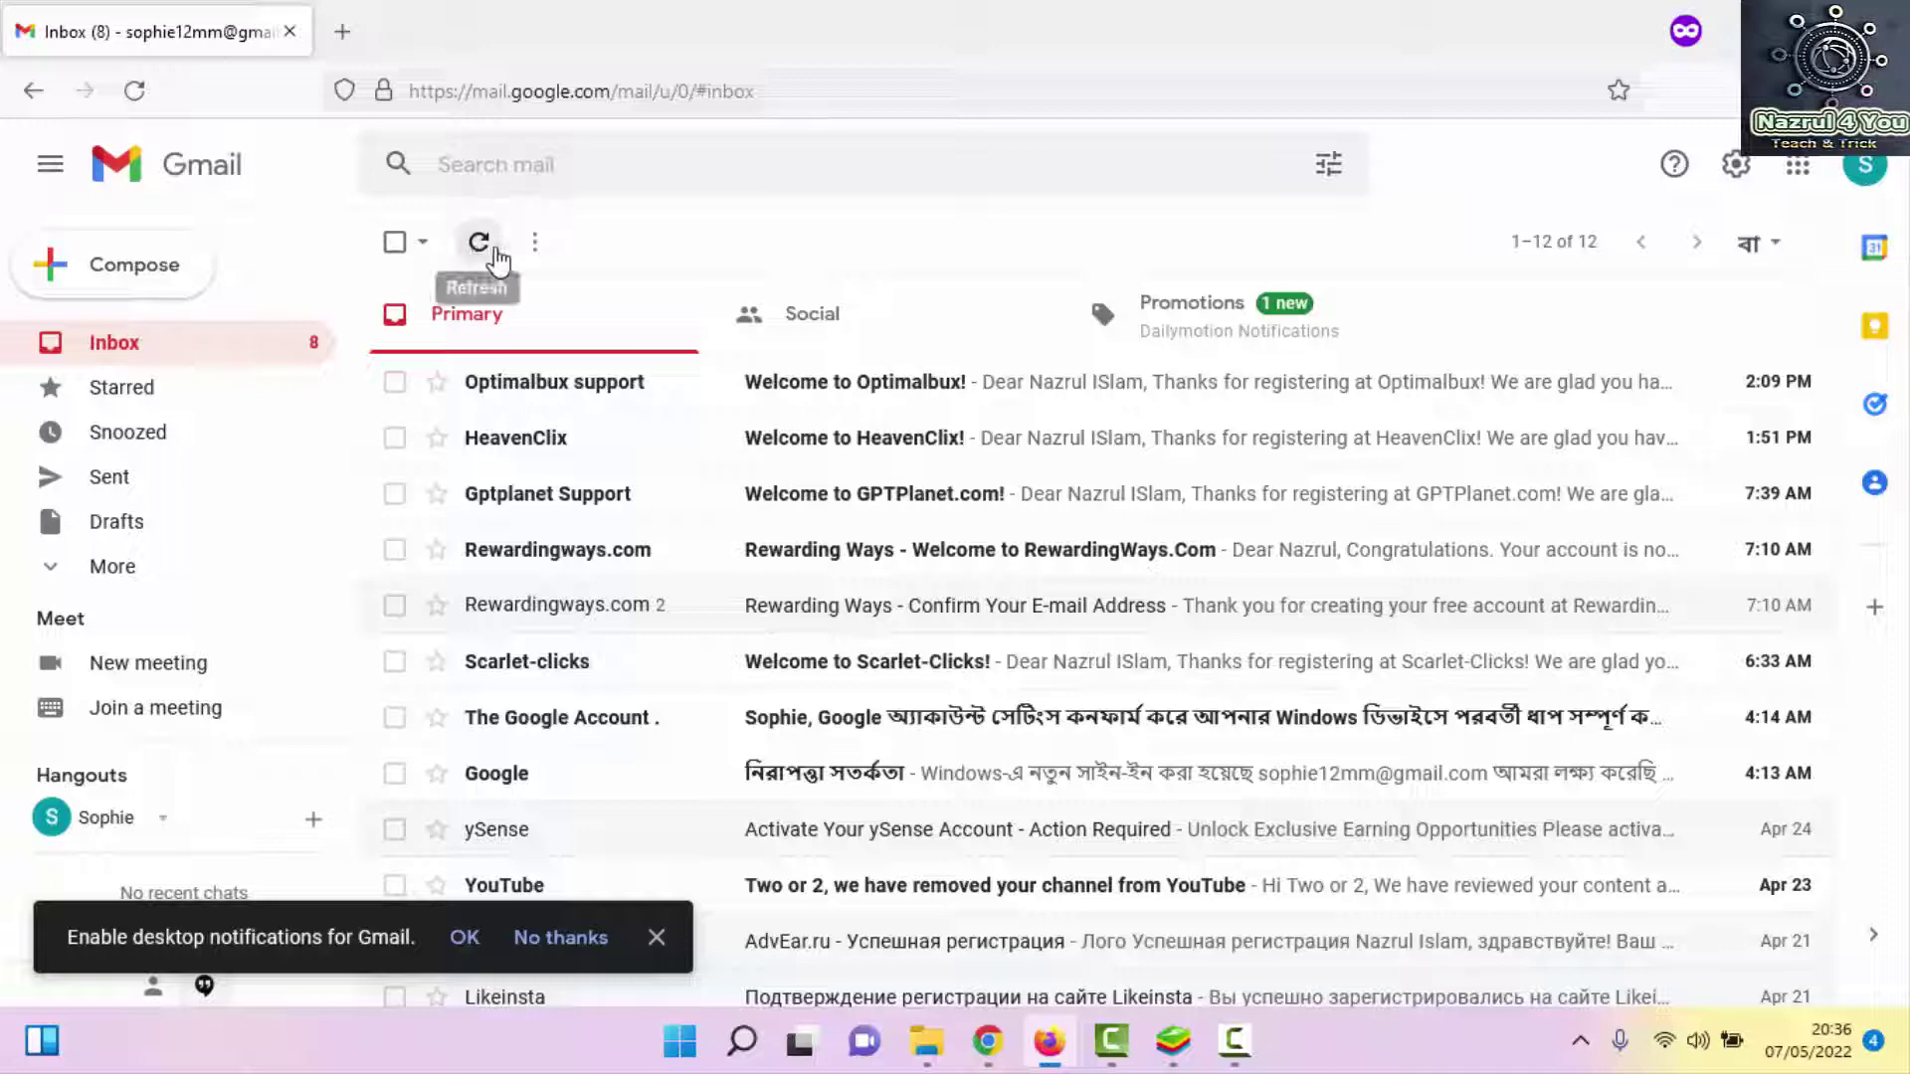
left_click(495, 252)
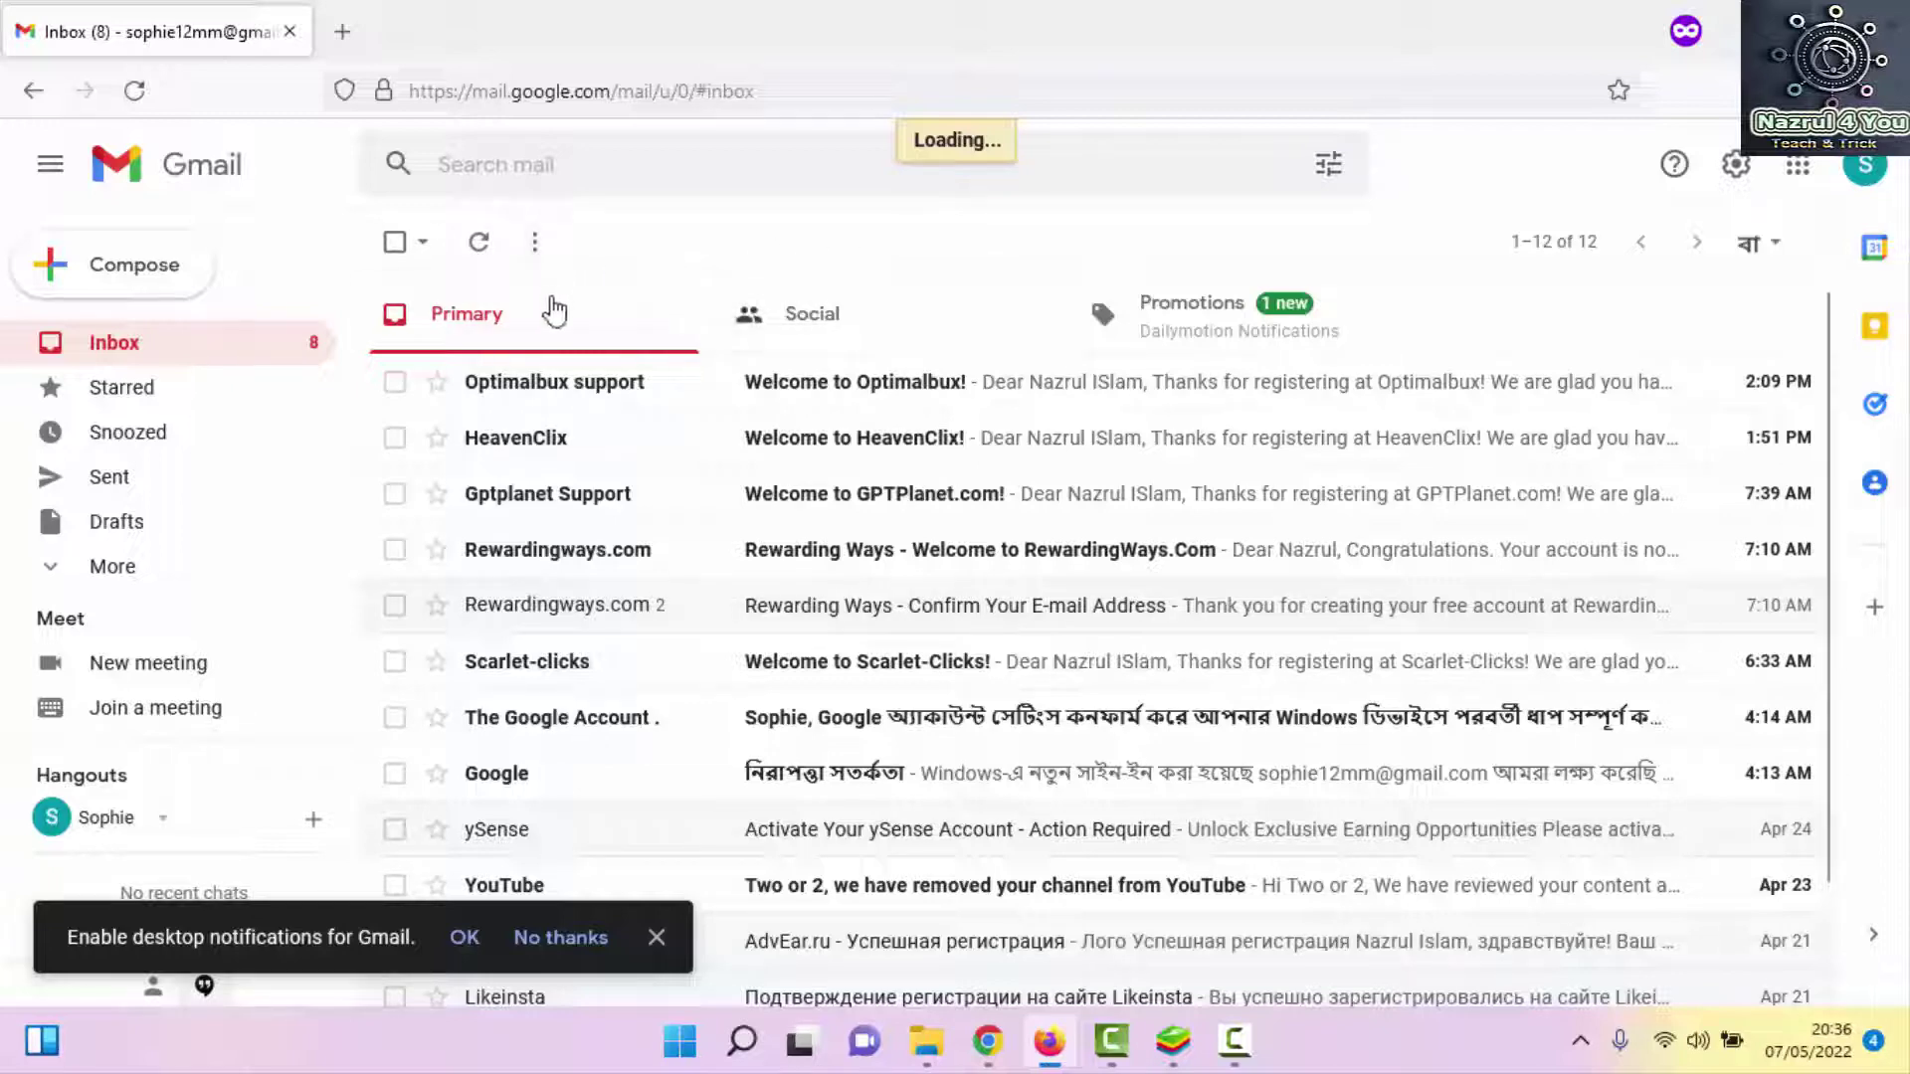
left_click(987, 1041)
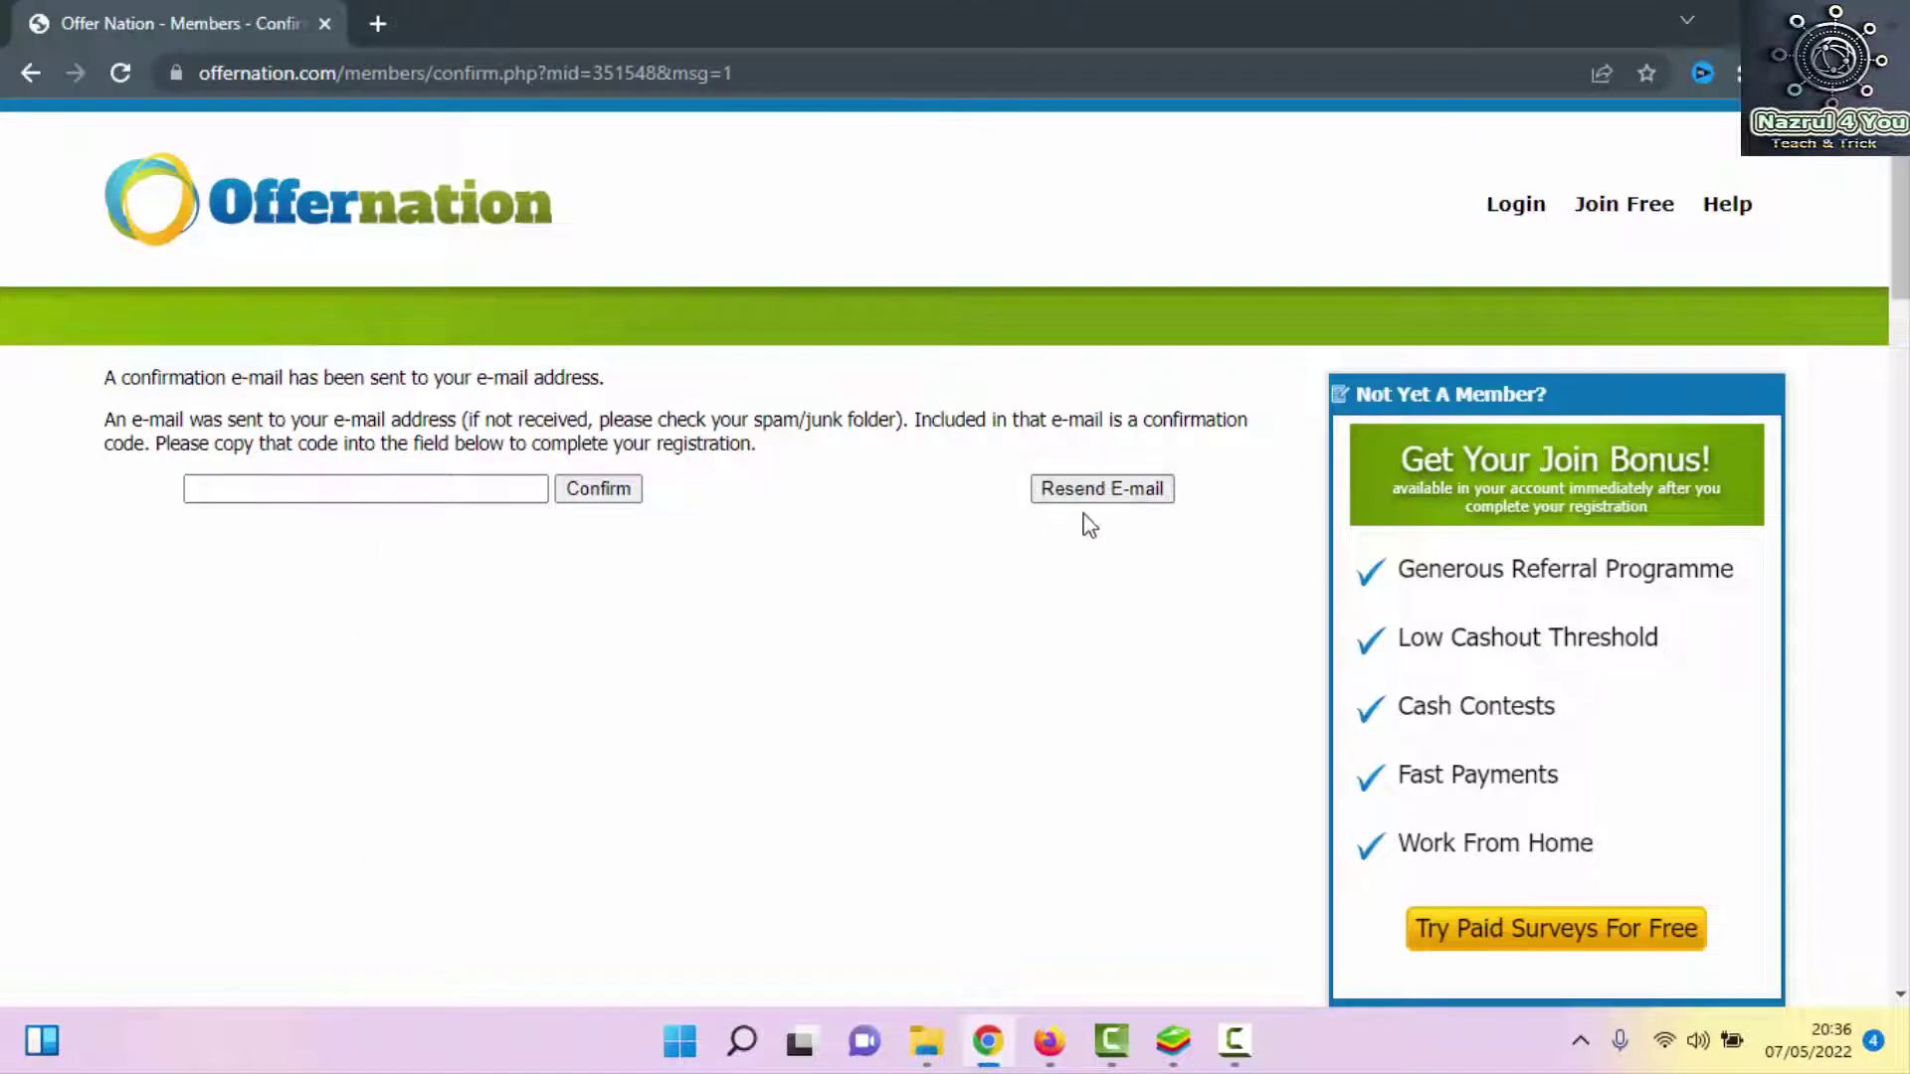
Resend the confirmation e-mail and open the Offernation verification message in Gmail
left_click(1138, 500)
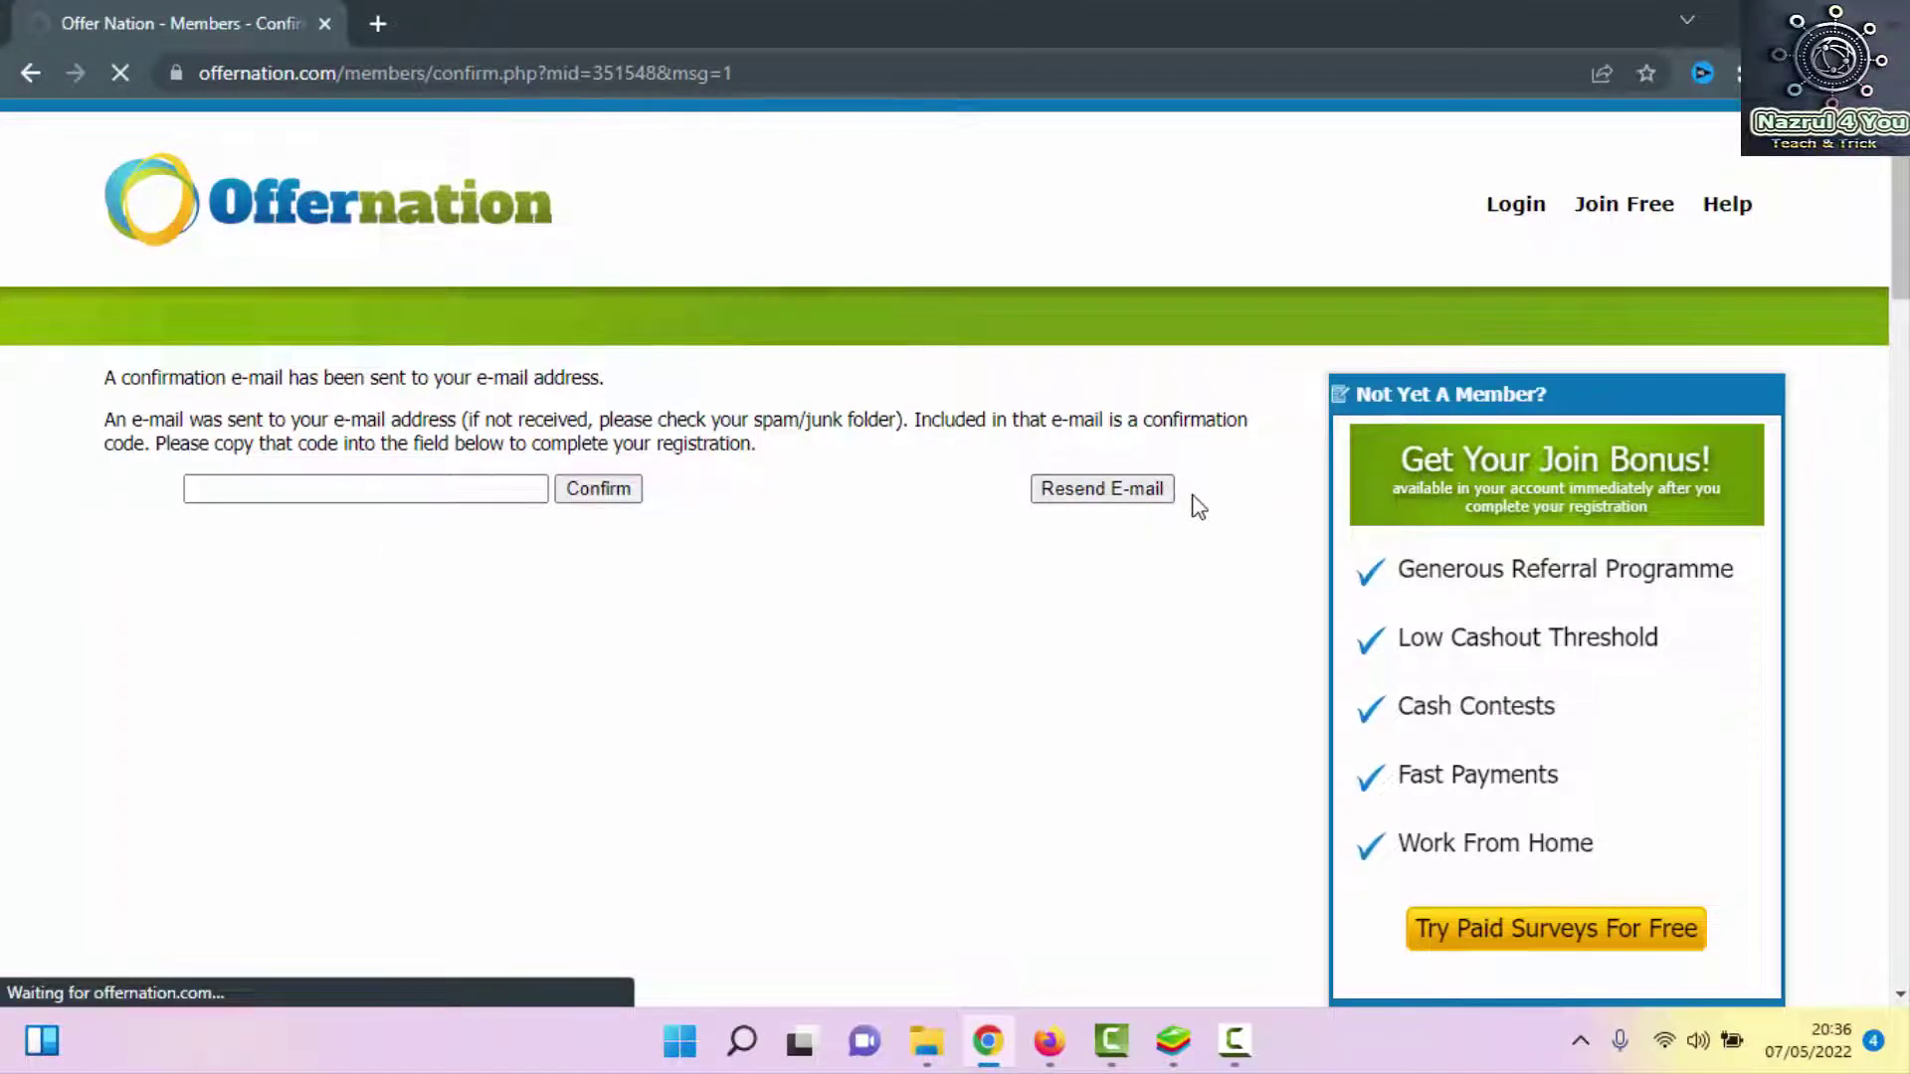
scroll(1044, 597, "down", 1)
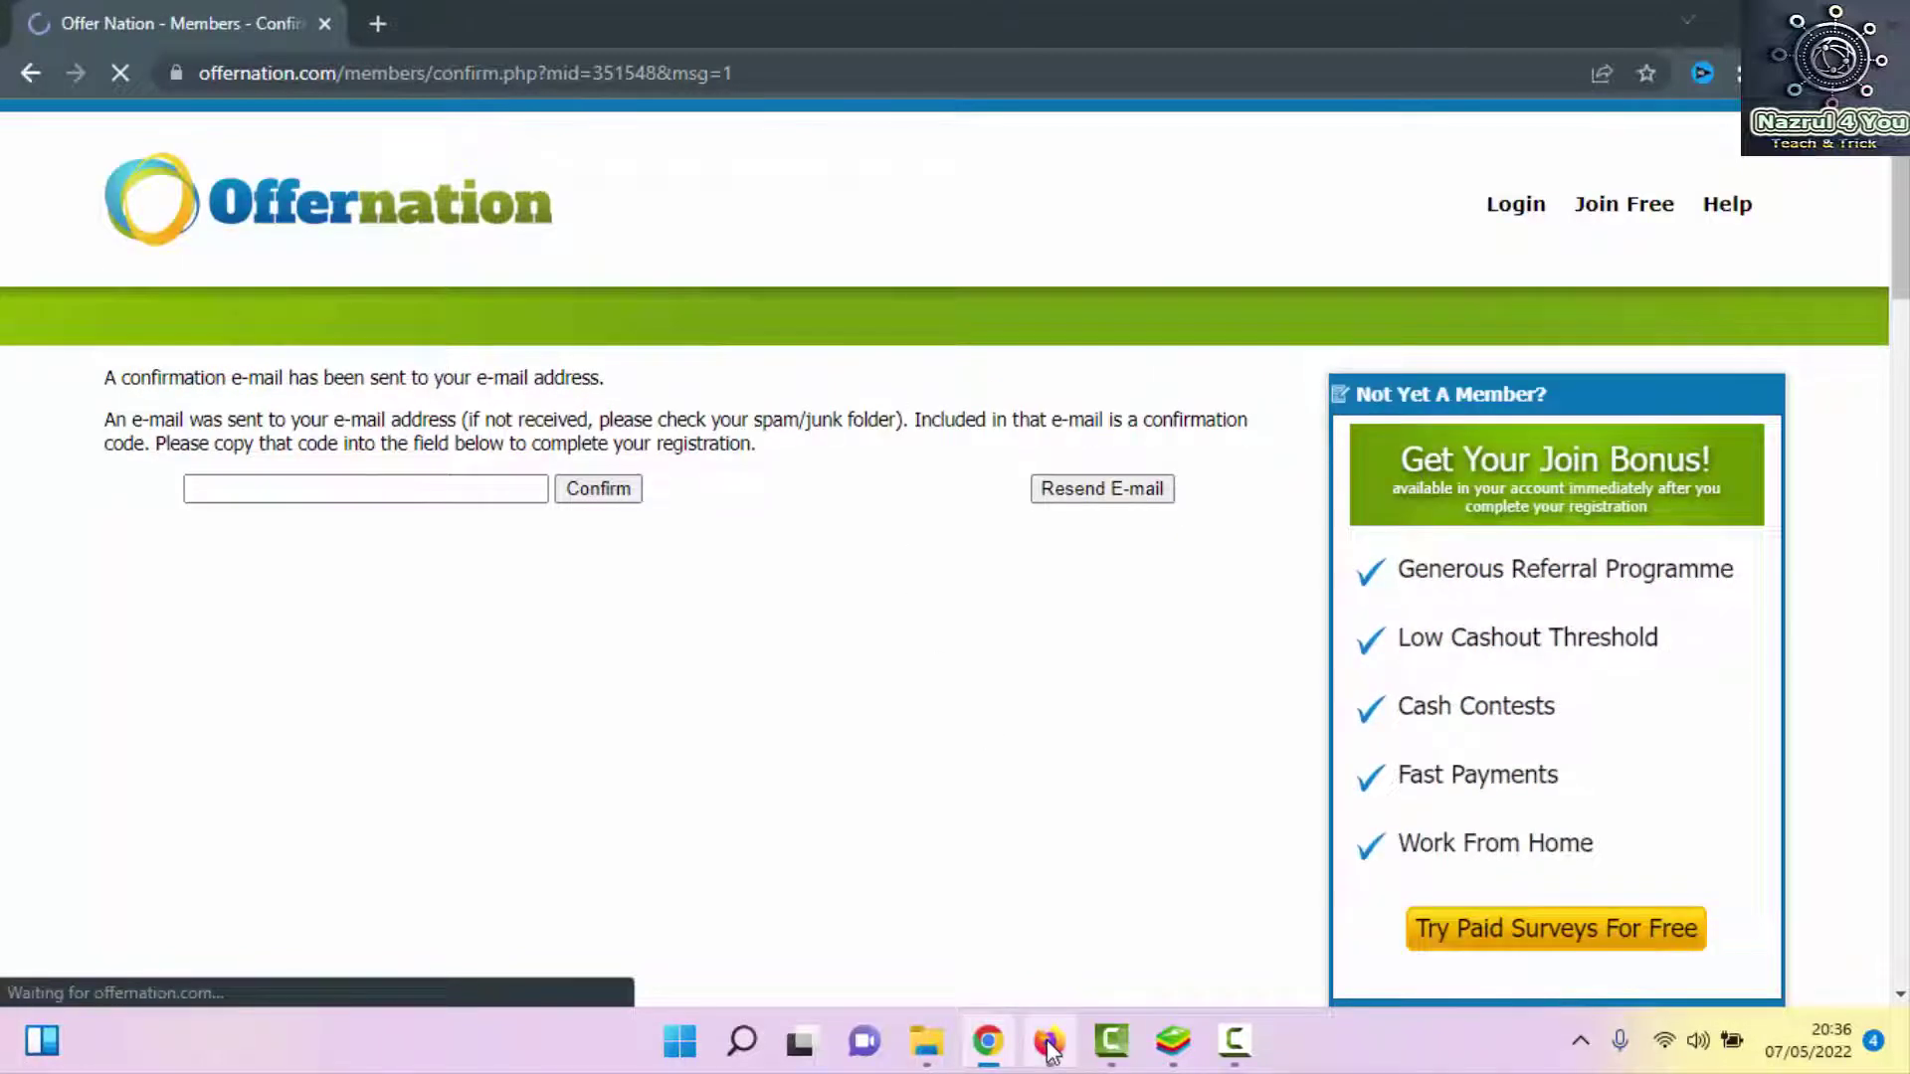
left_click(1049, 1045)
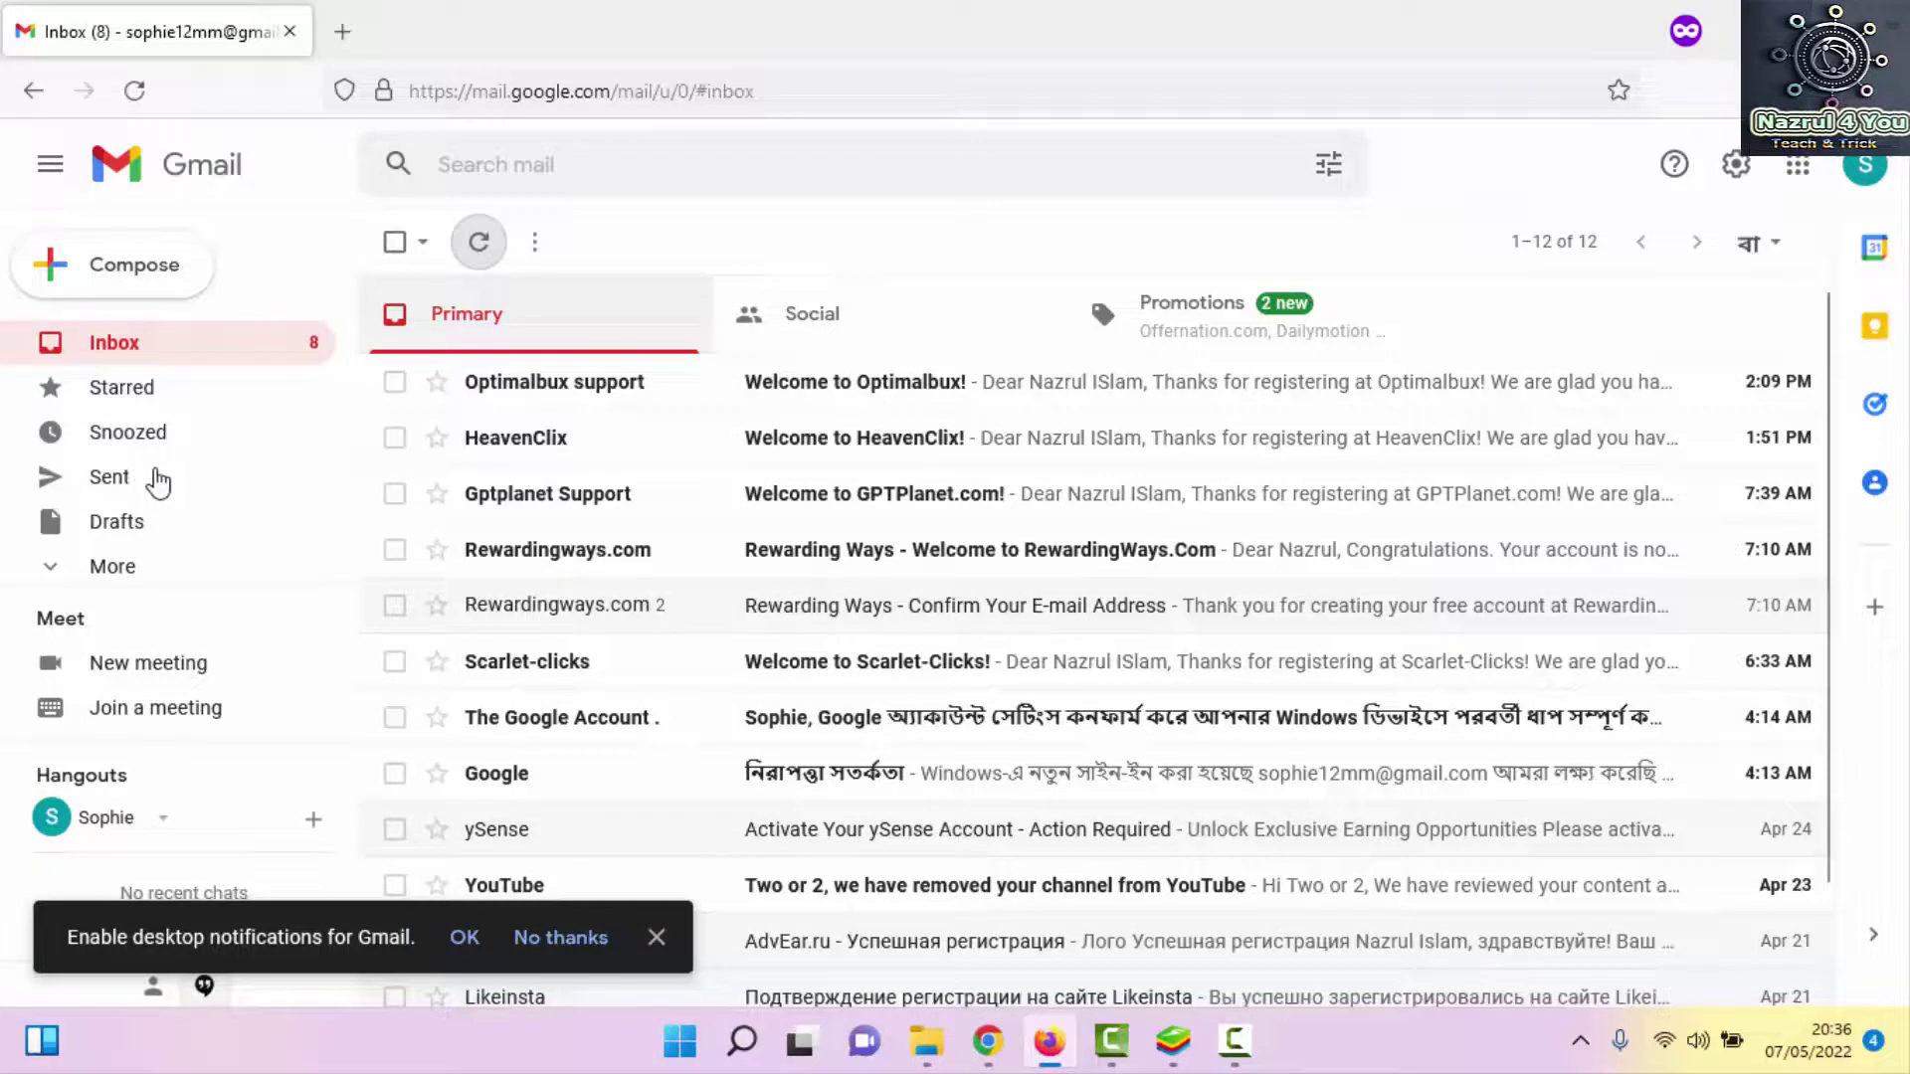
scroll(144, 482, "down", 1)
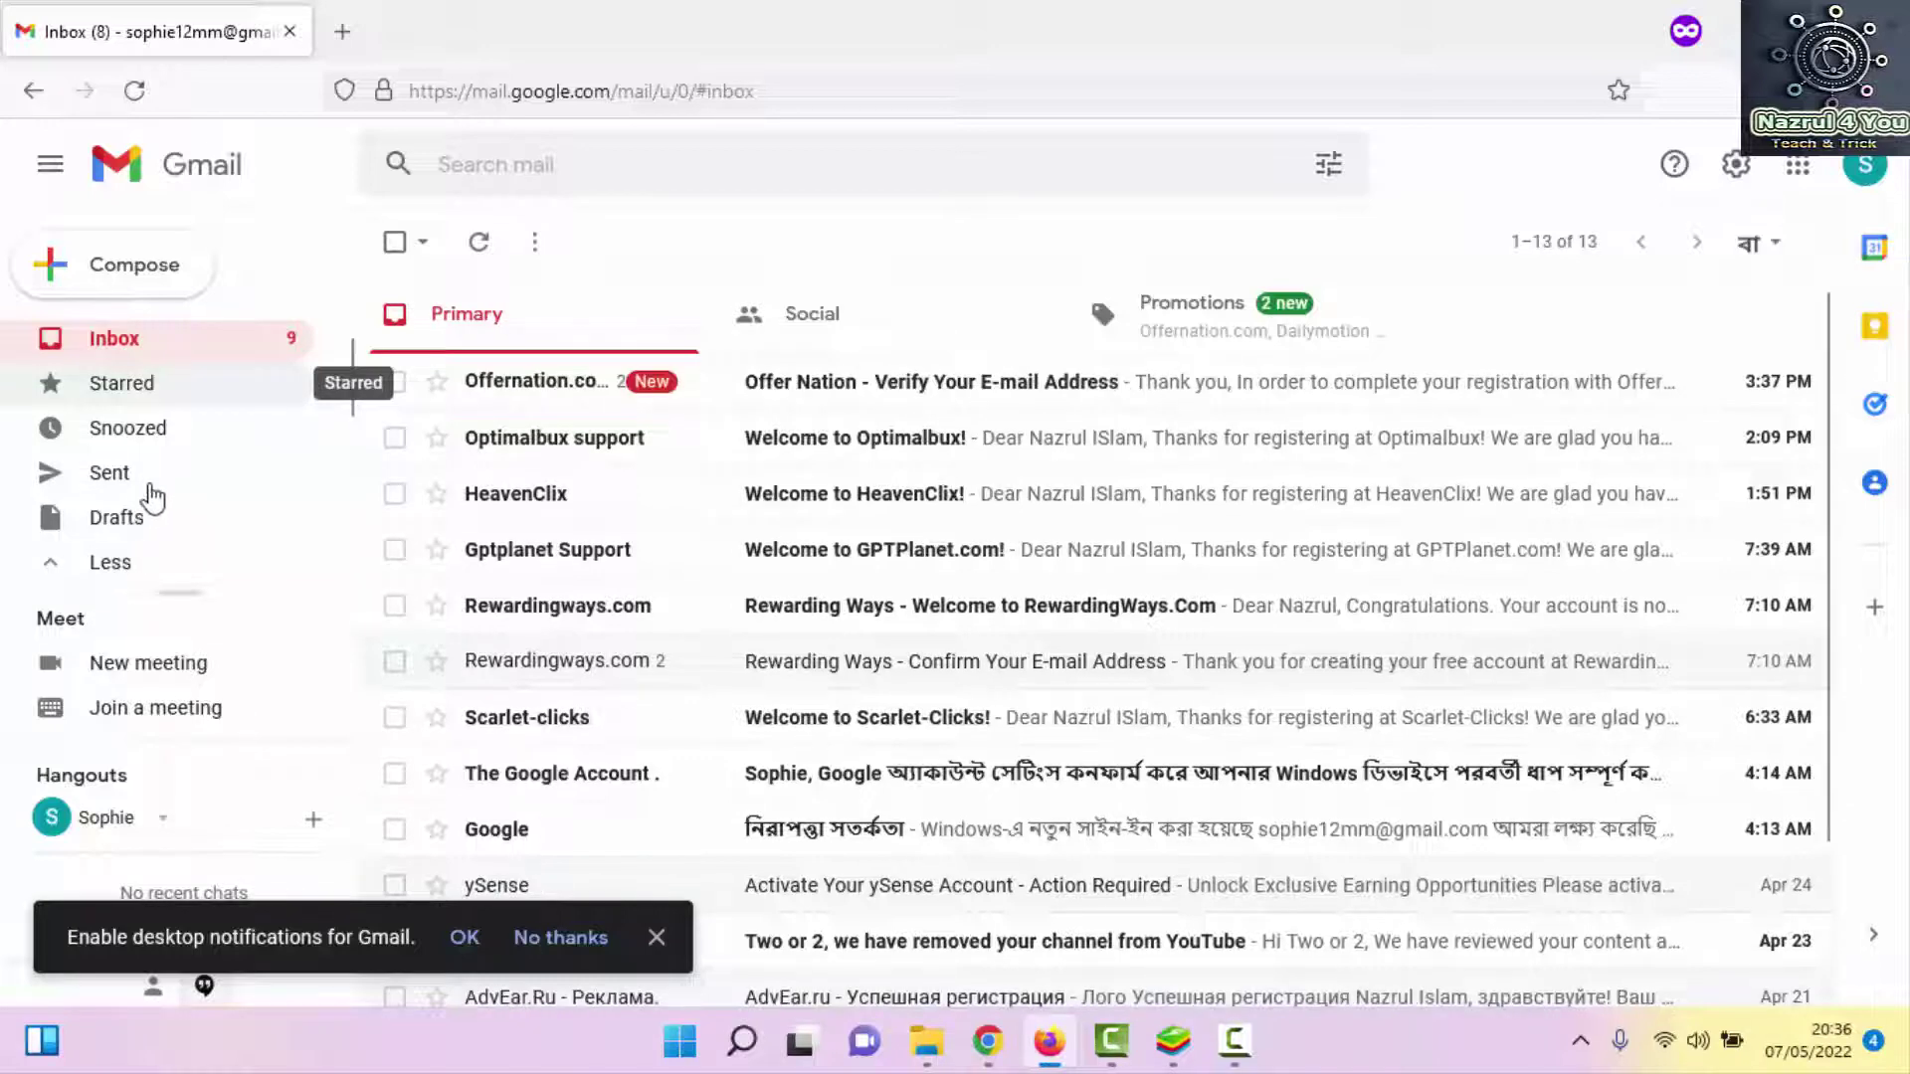
scroll(139, 418, "down", 2)
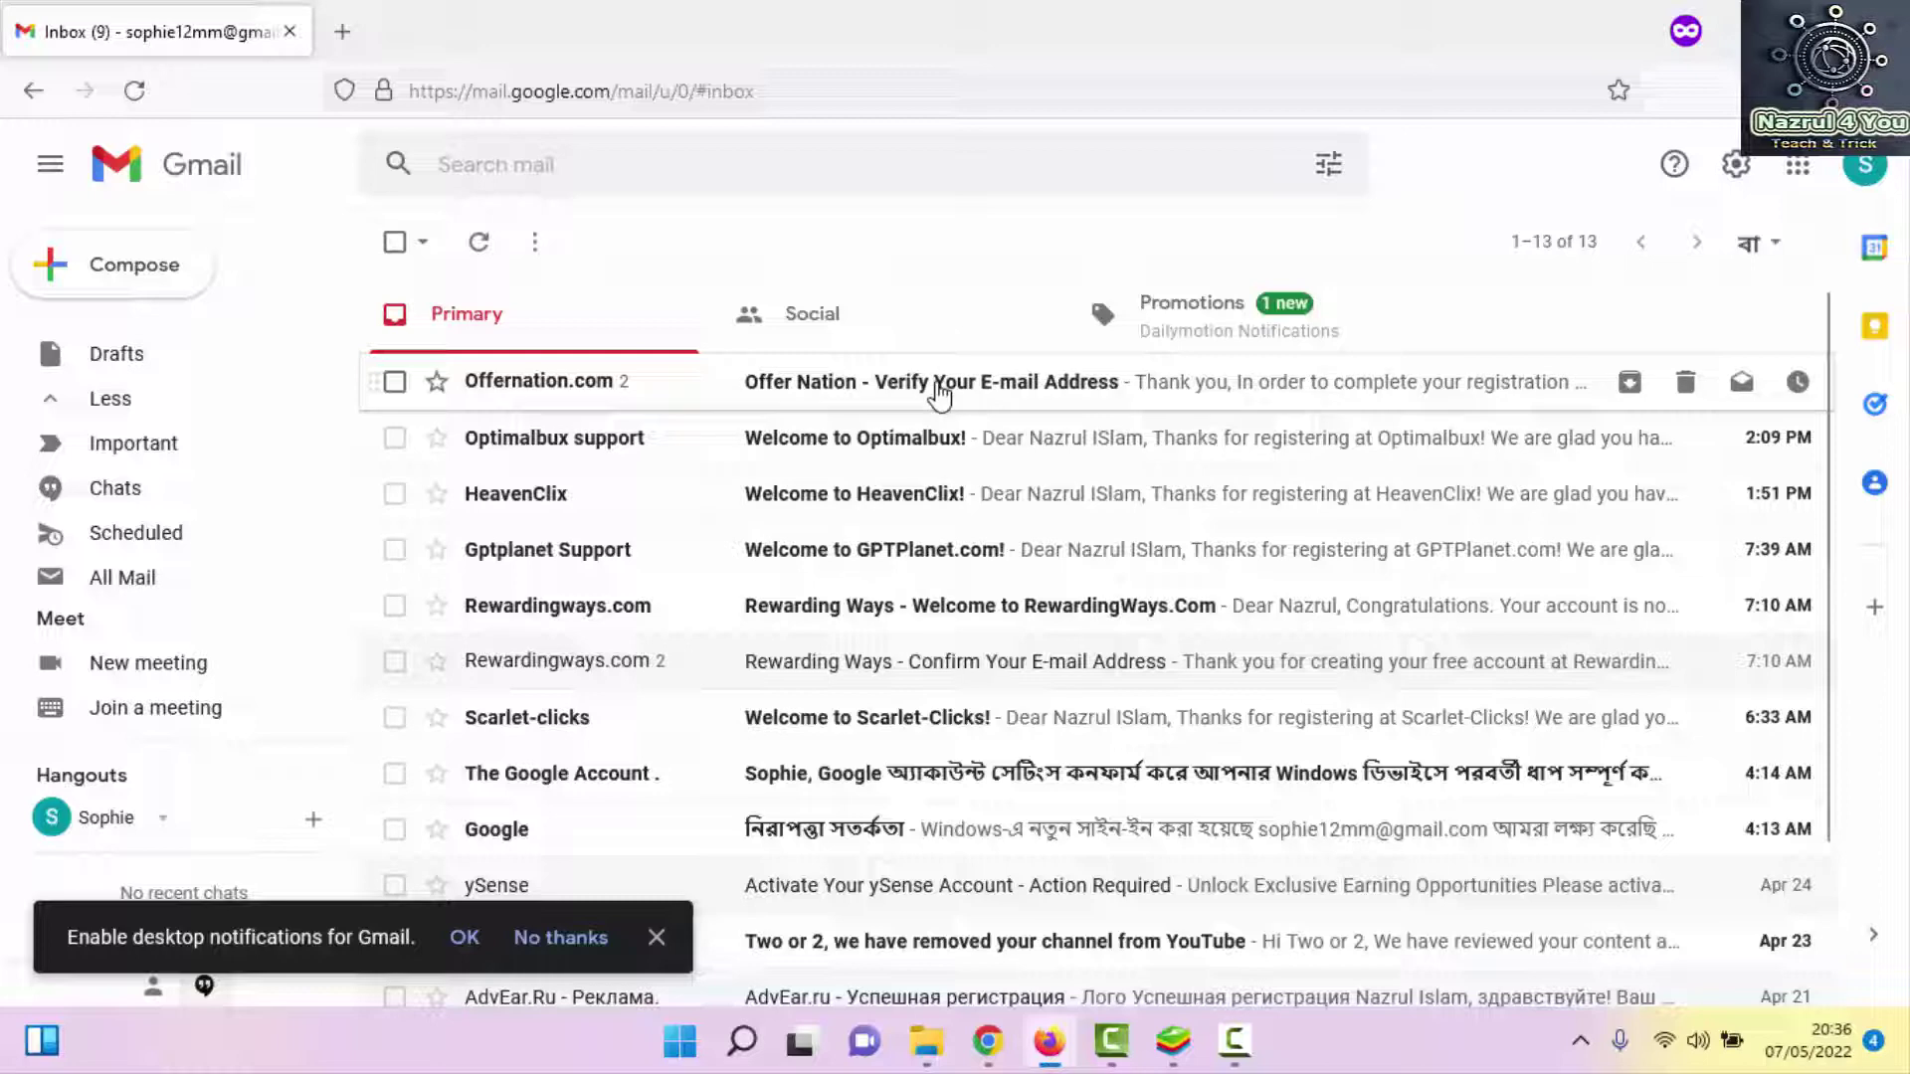
left_click(937, 388)
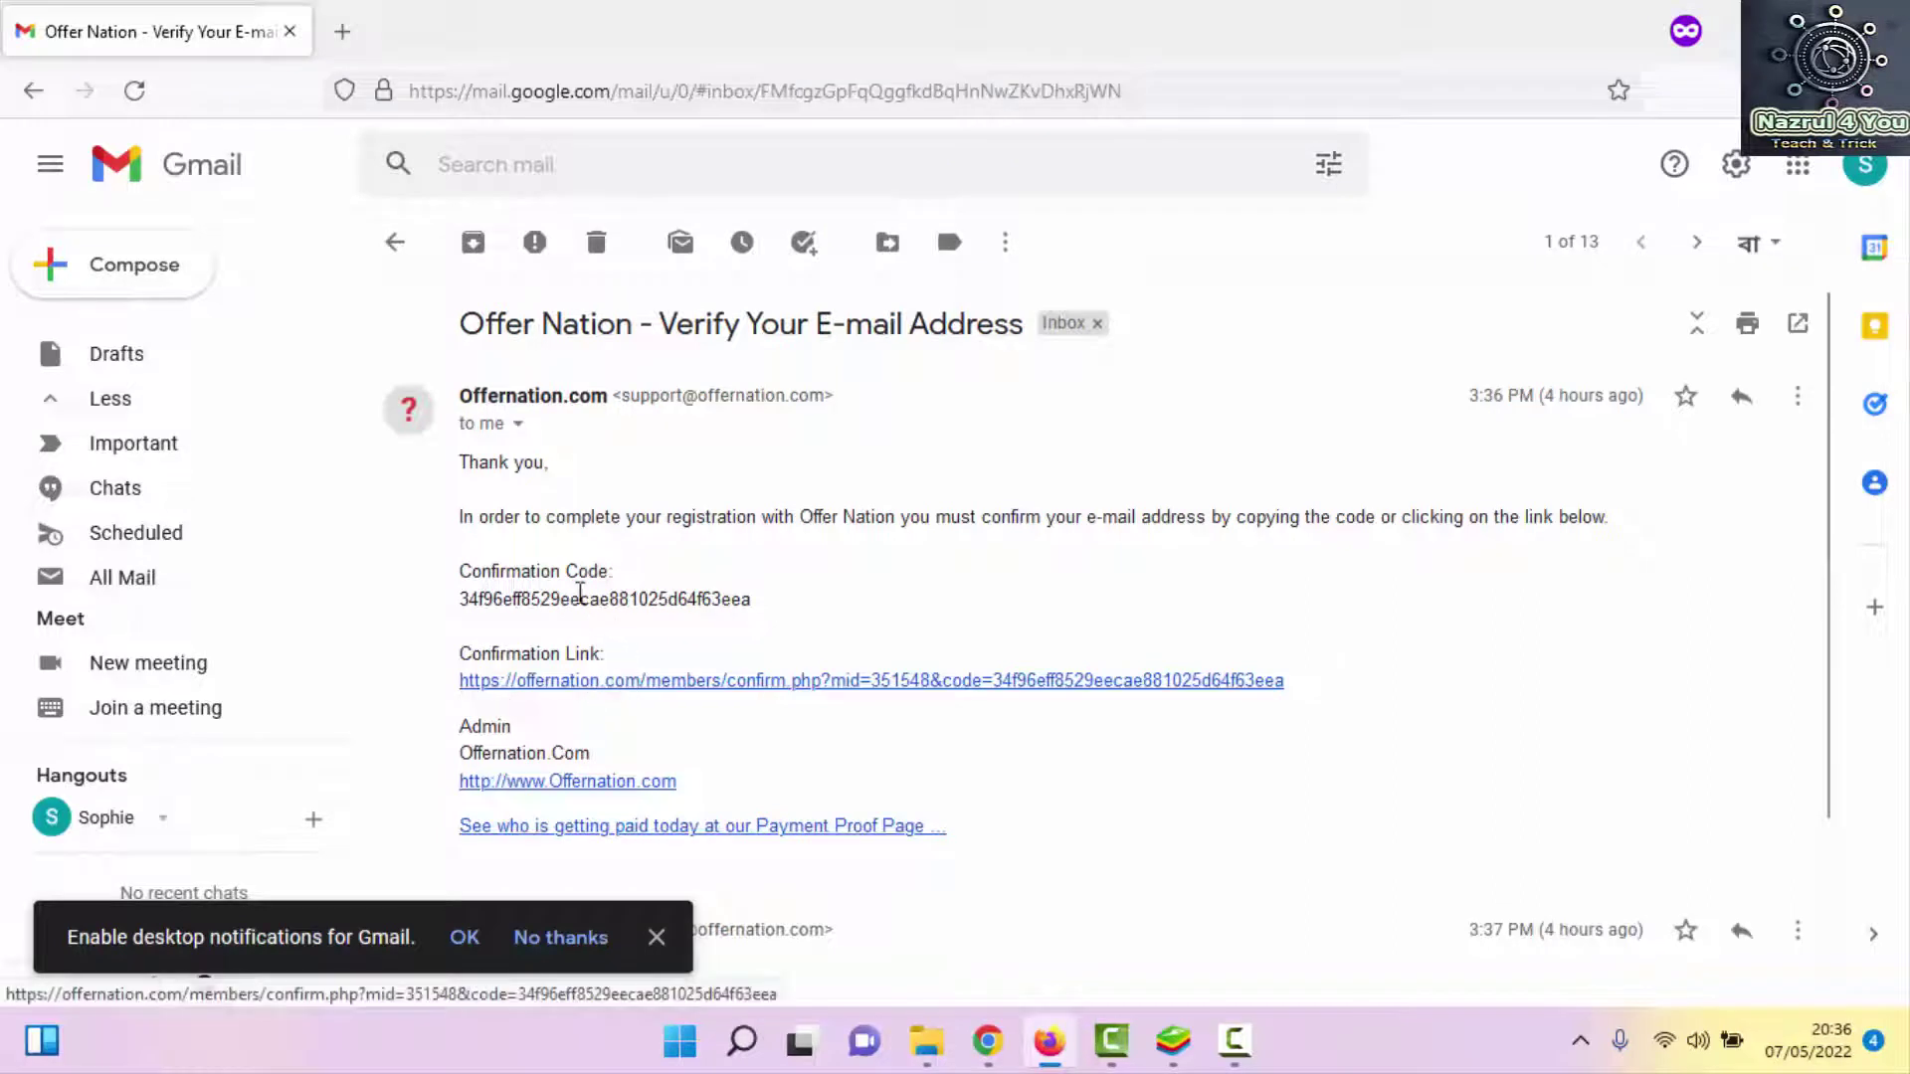
Select and copy the confirmation code from the verification e-mail
double_click(590, 600)
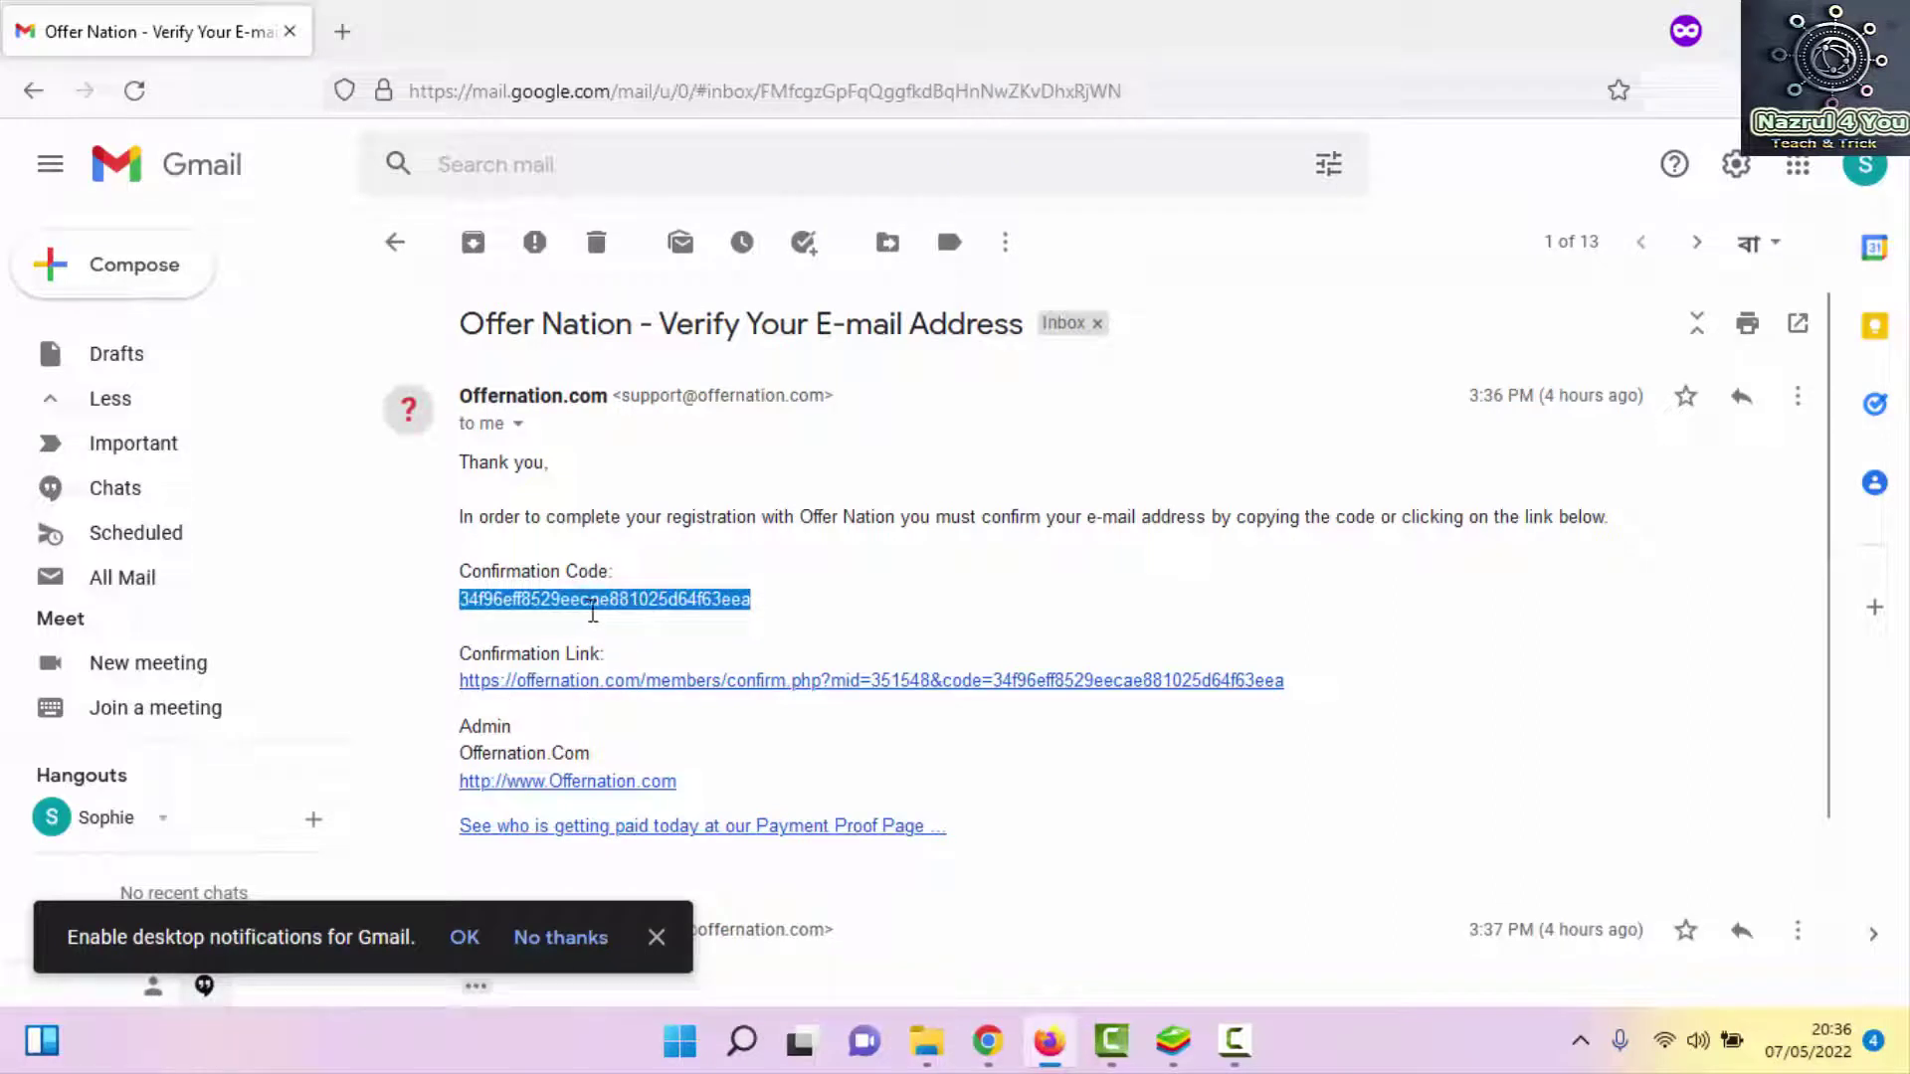
right_click(589, 605)
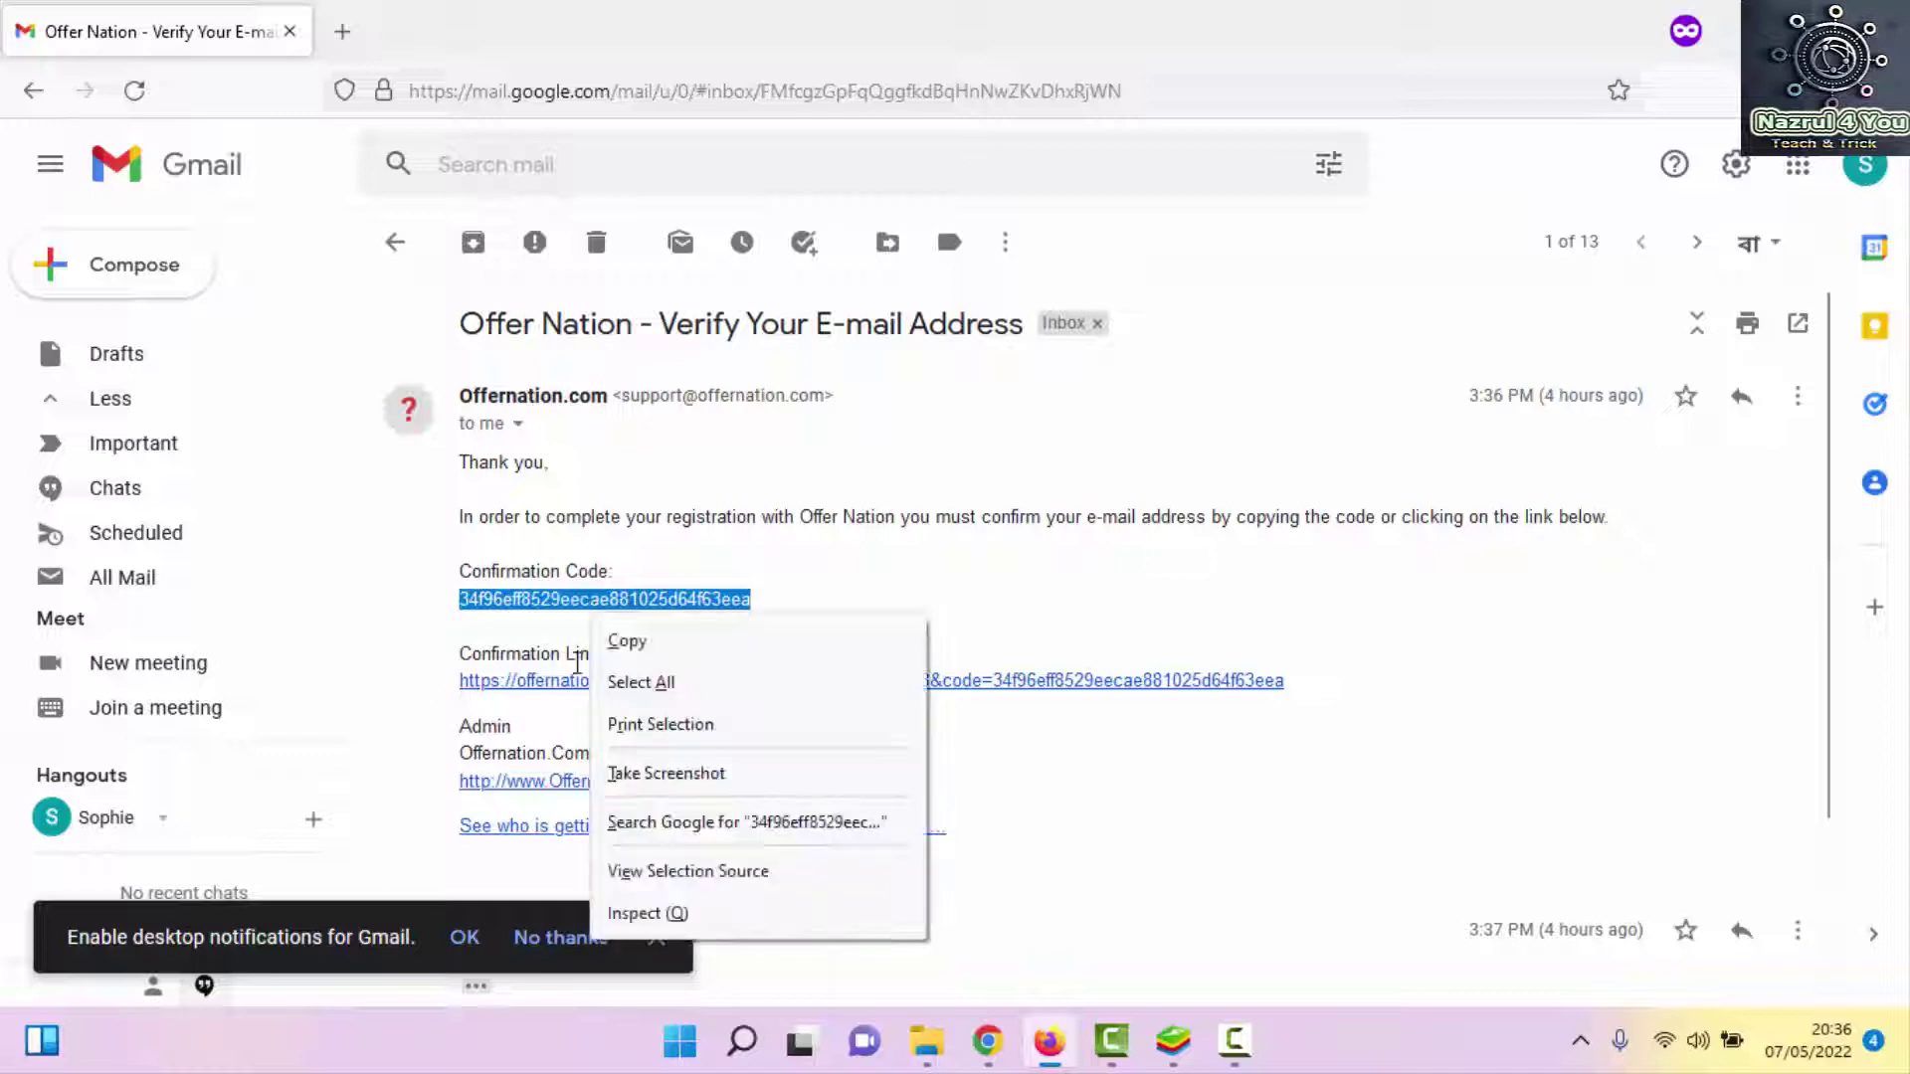
left_click(625, 646)
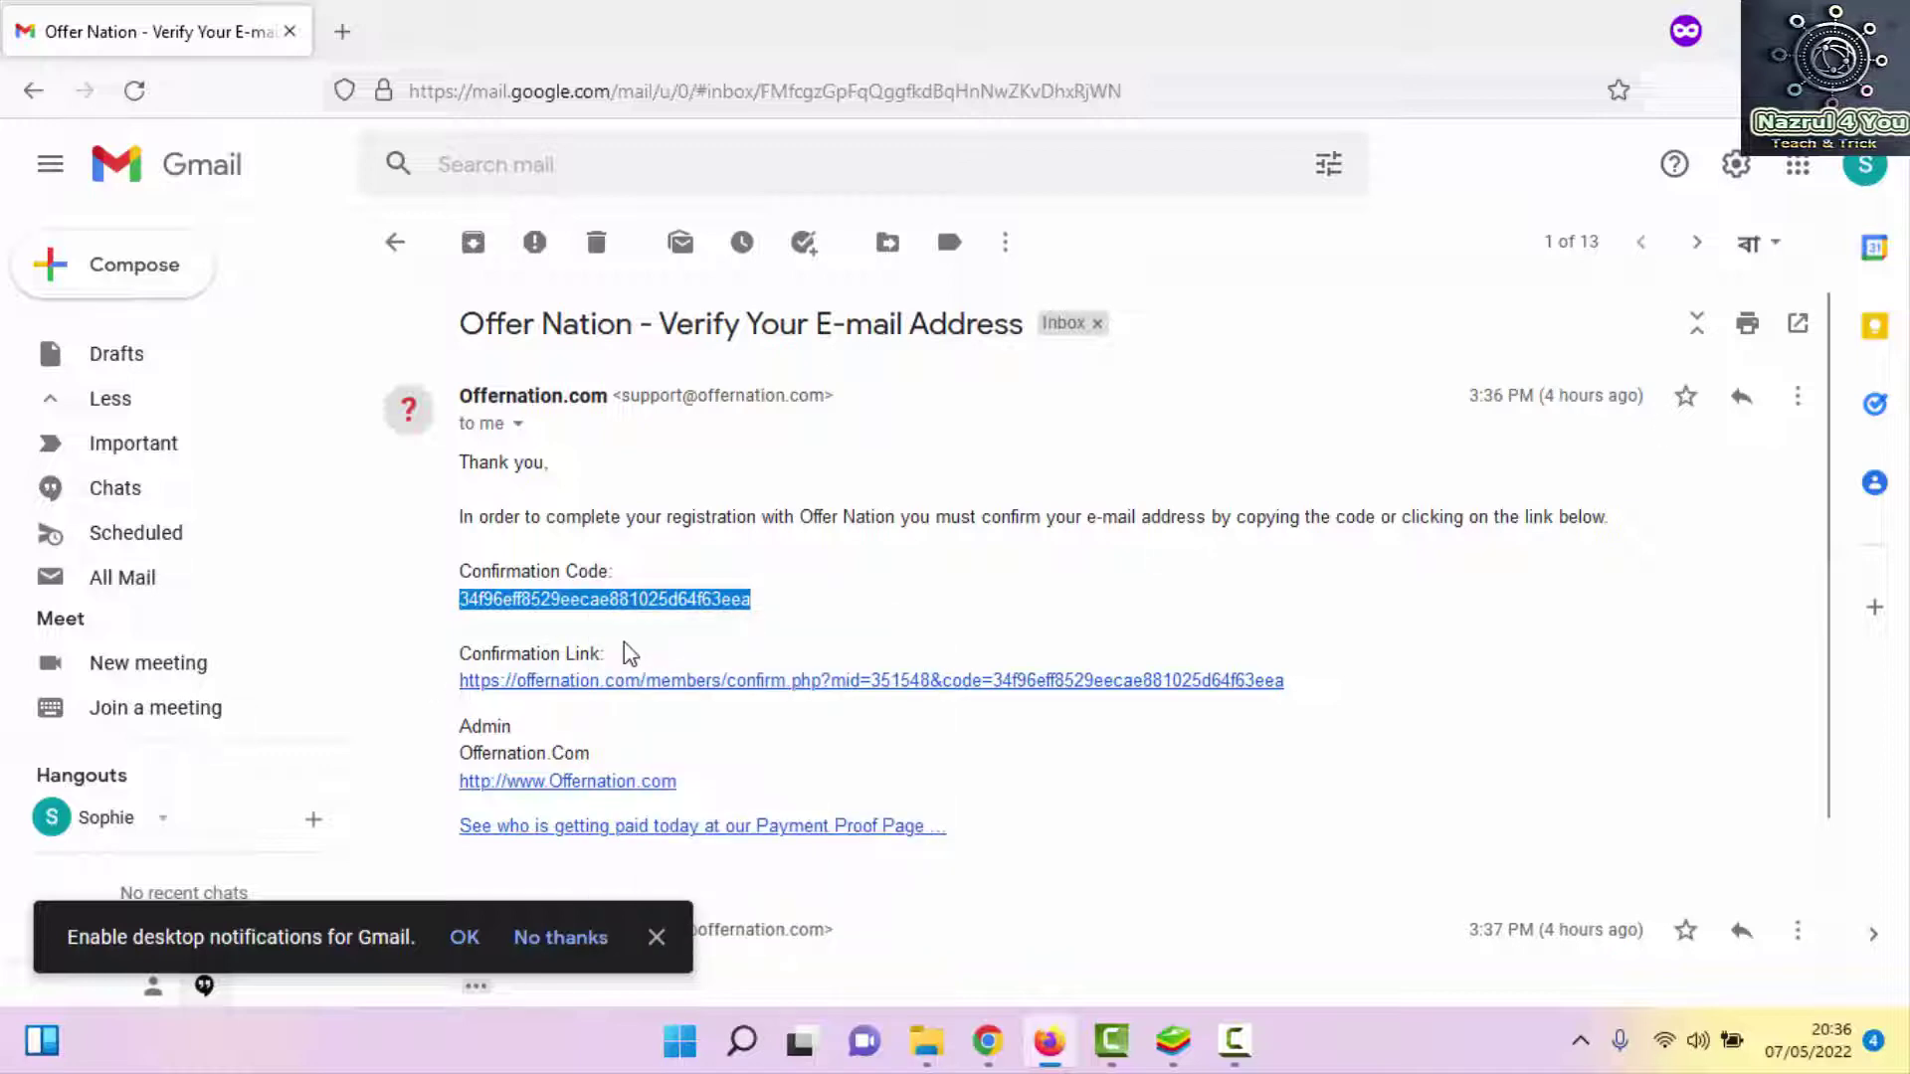
Paste the copied code into the Offernation confirmation field and confirm the account
left_click(993, 1042)
left_click(318, 490)
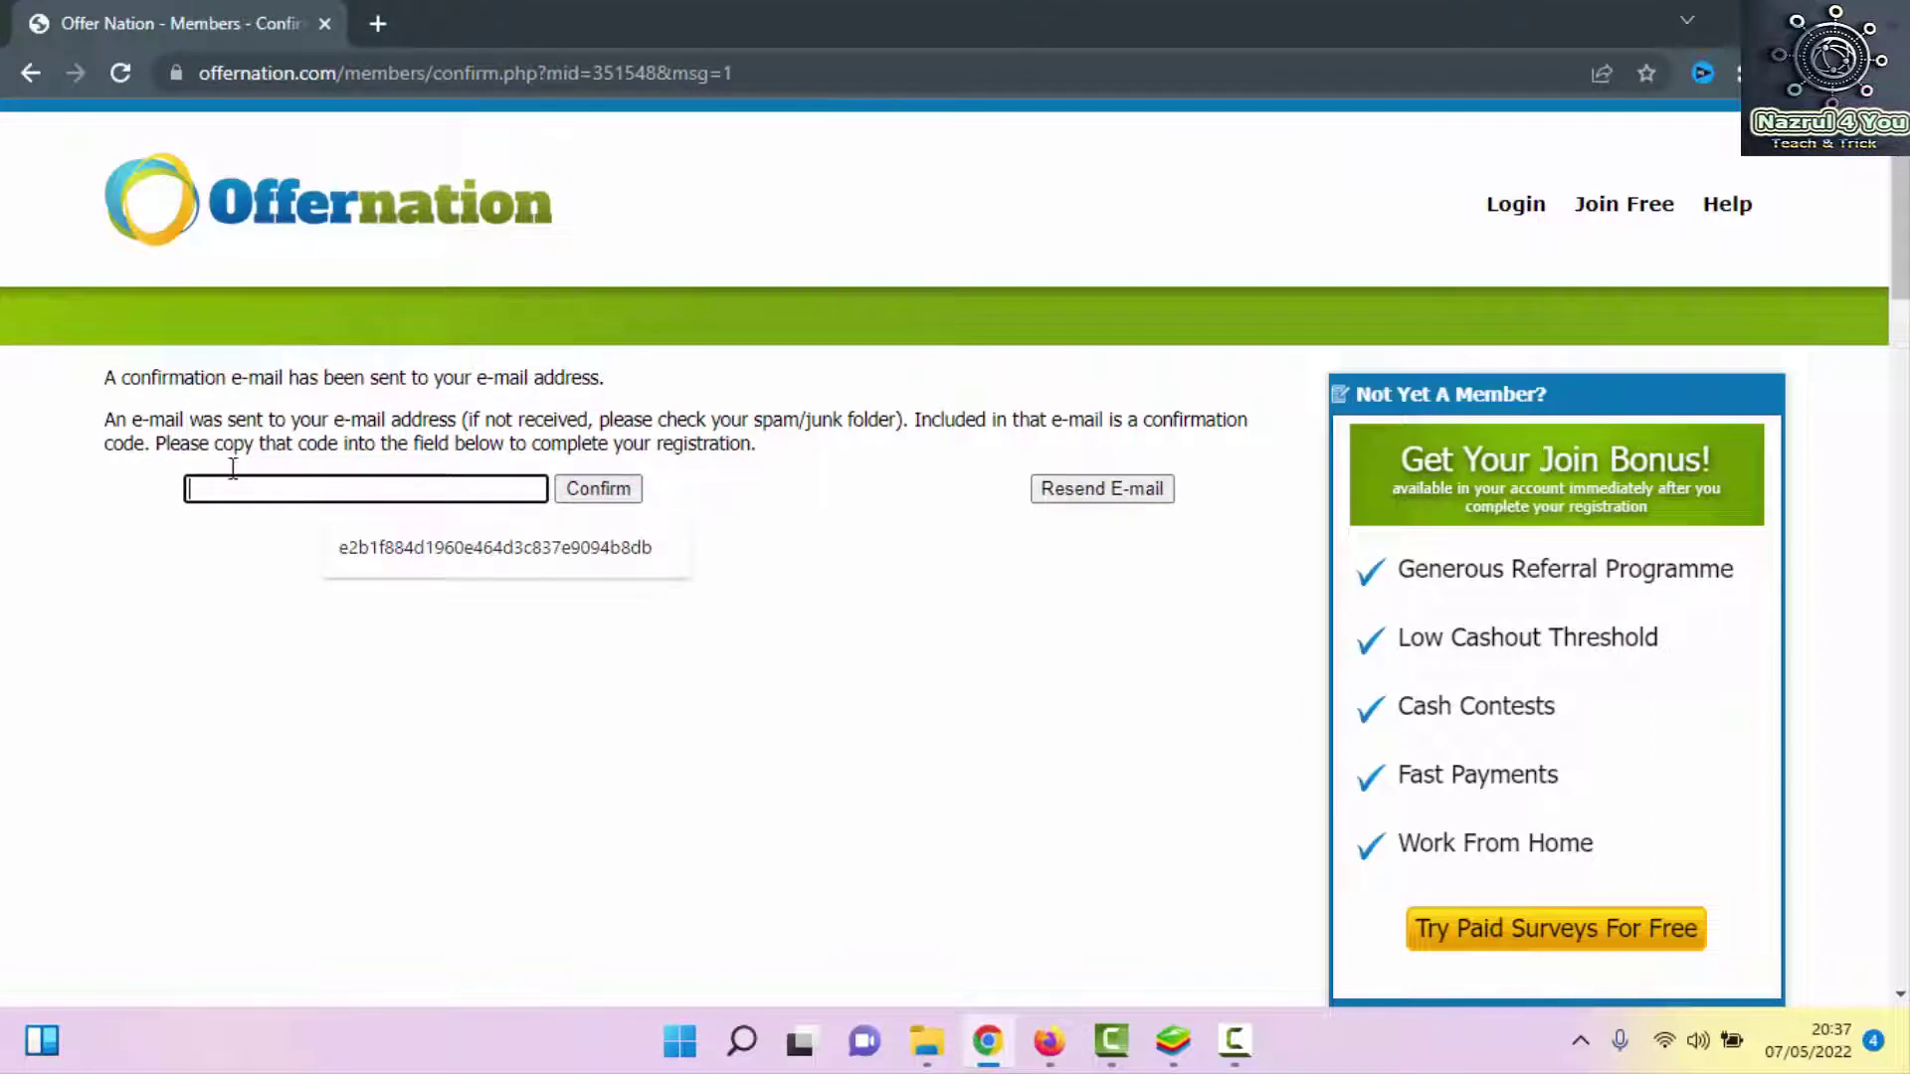
key("ctrl+v")
left_click(595, 491)
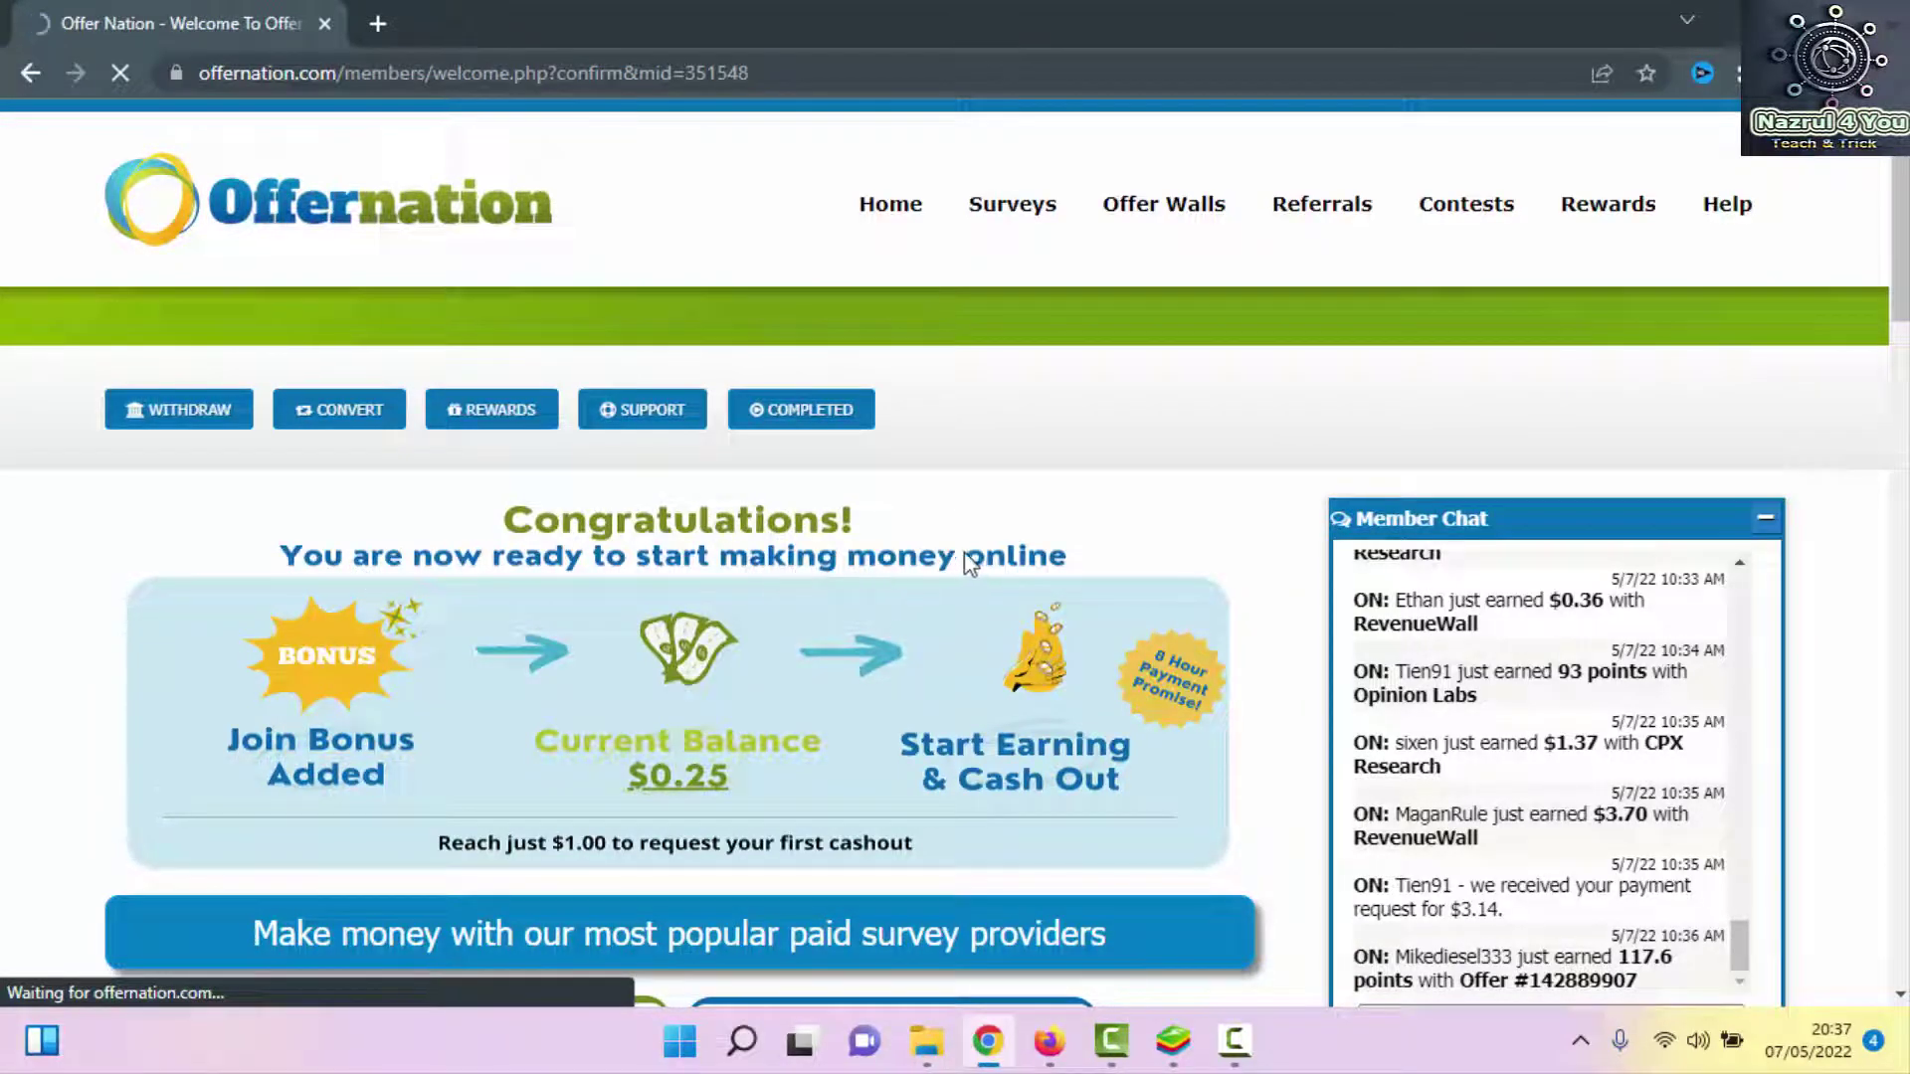
scroll(973, 553, "down", 5)
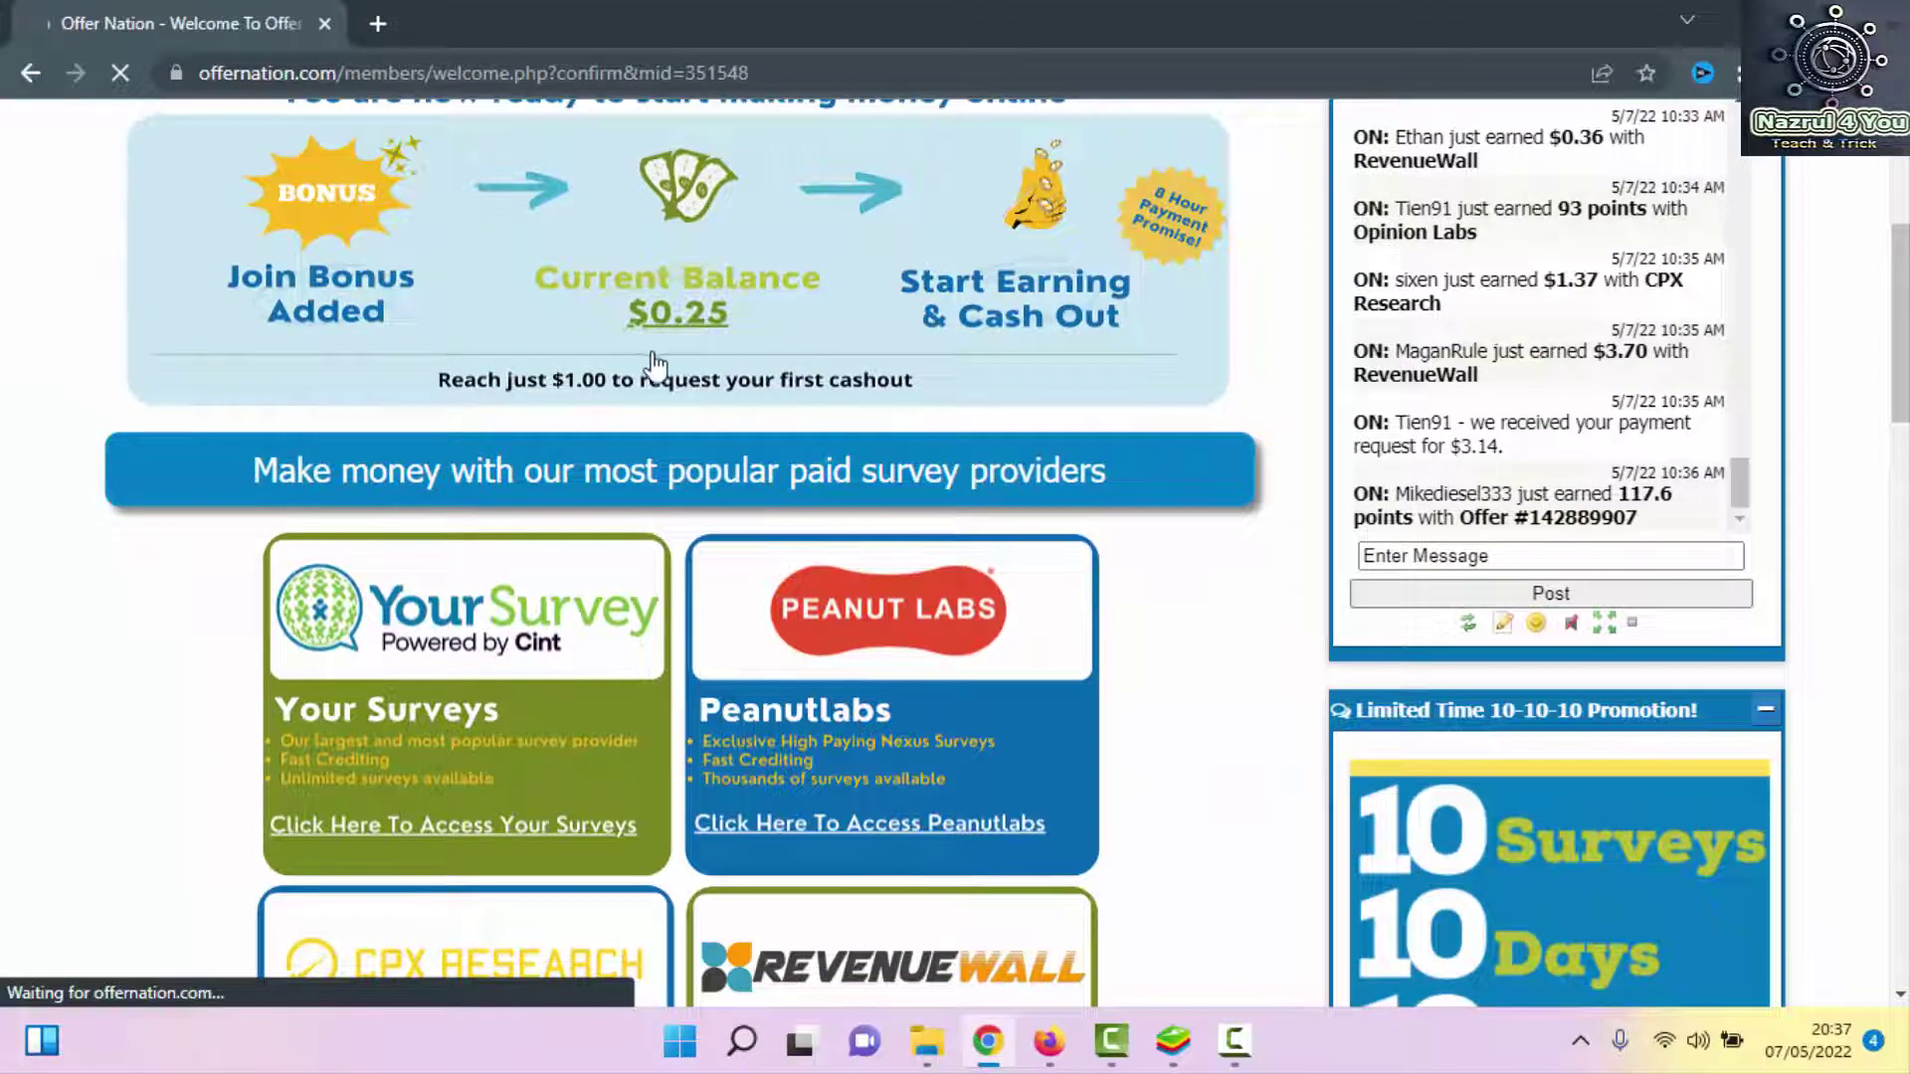
scroll(662, 245, "down", 1)
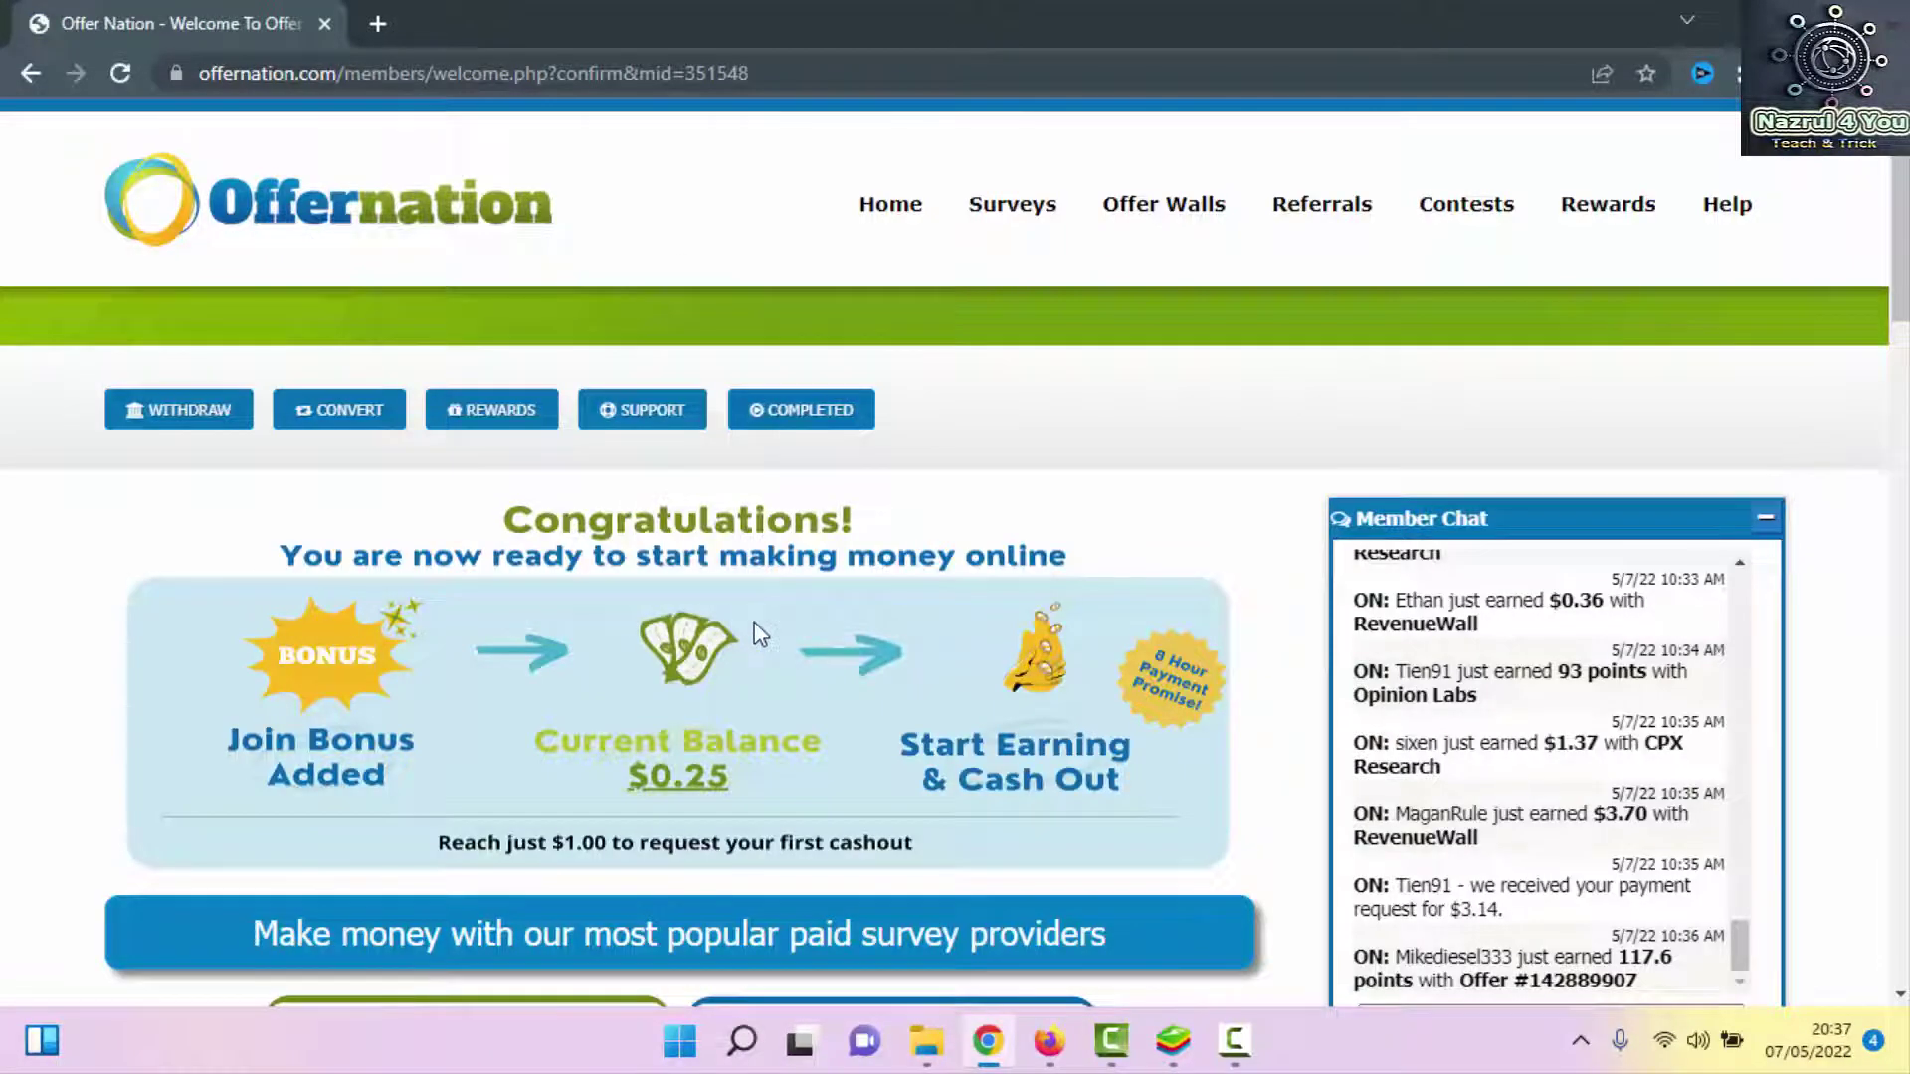
scroll(761, 634, "down", 4)
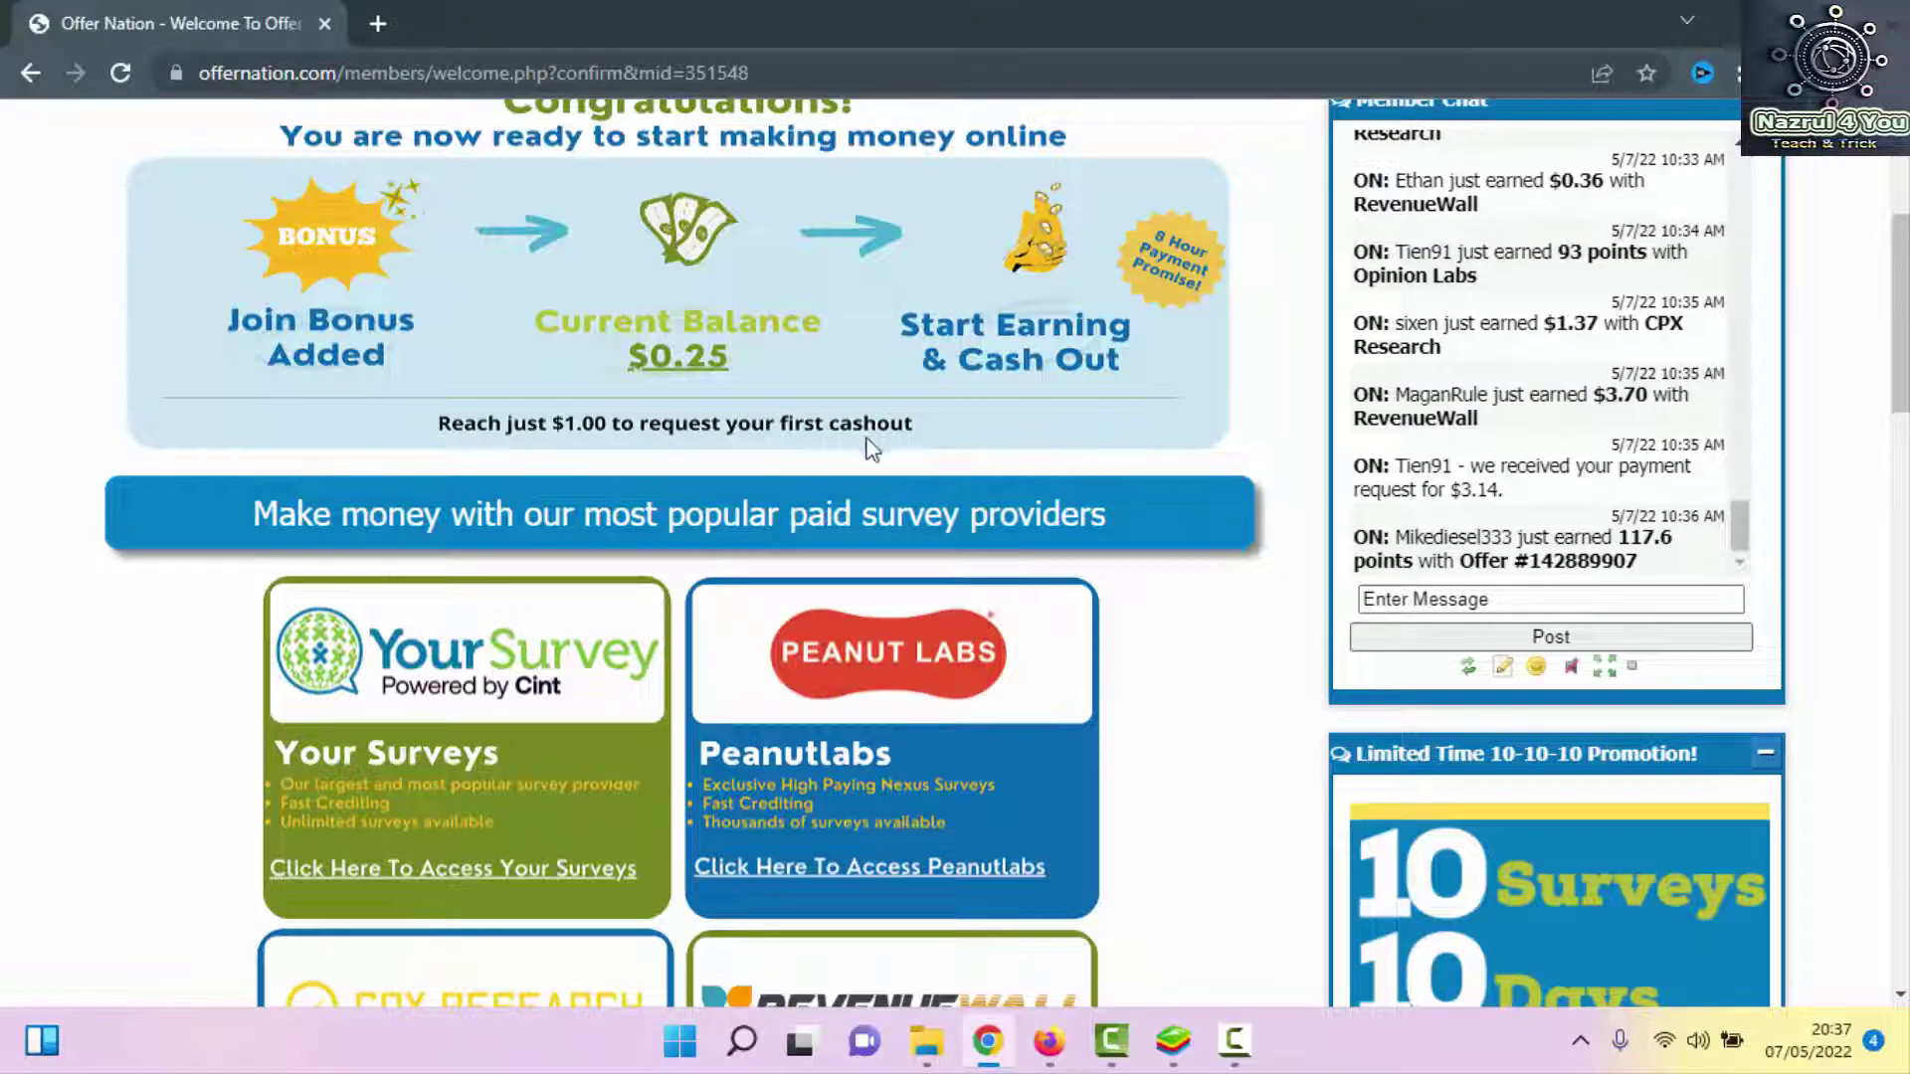
scroll(888, 443, "up", 1)
scroll(888, 442, "up", 4)
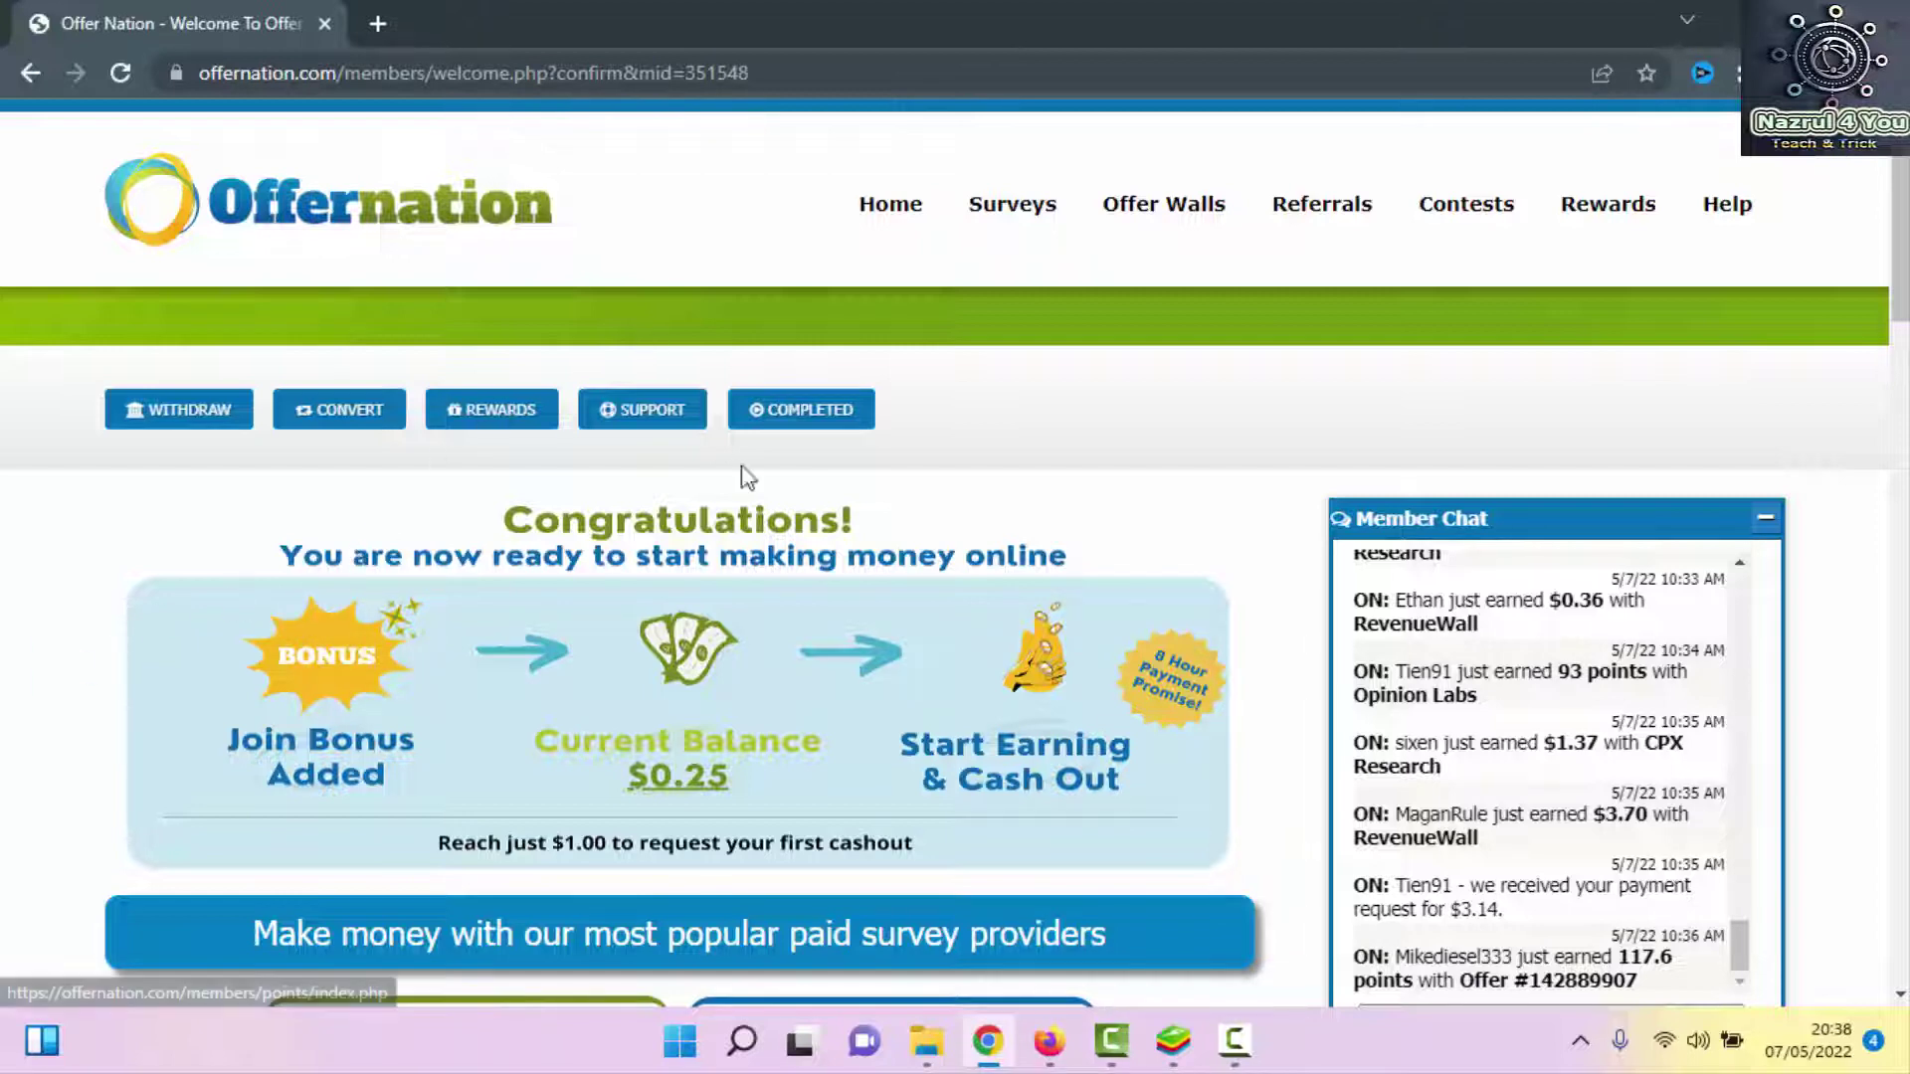
left_click(180, 428)
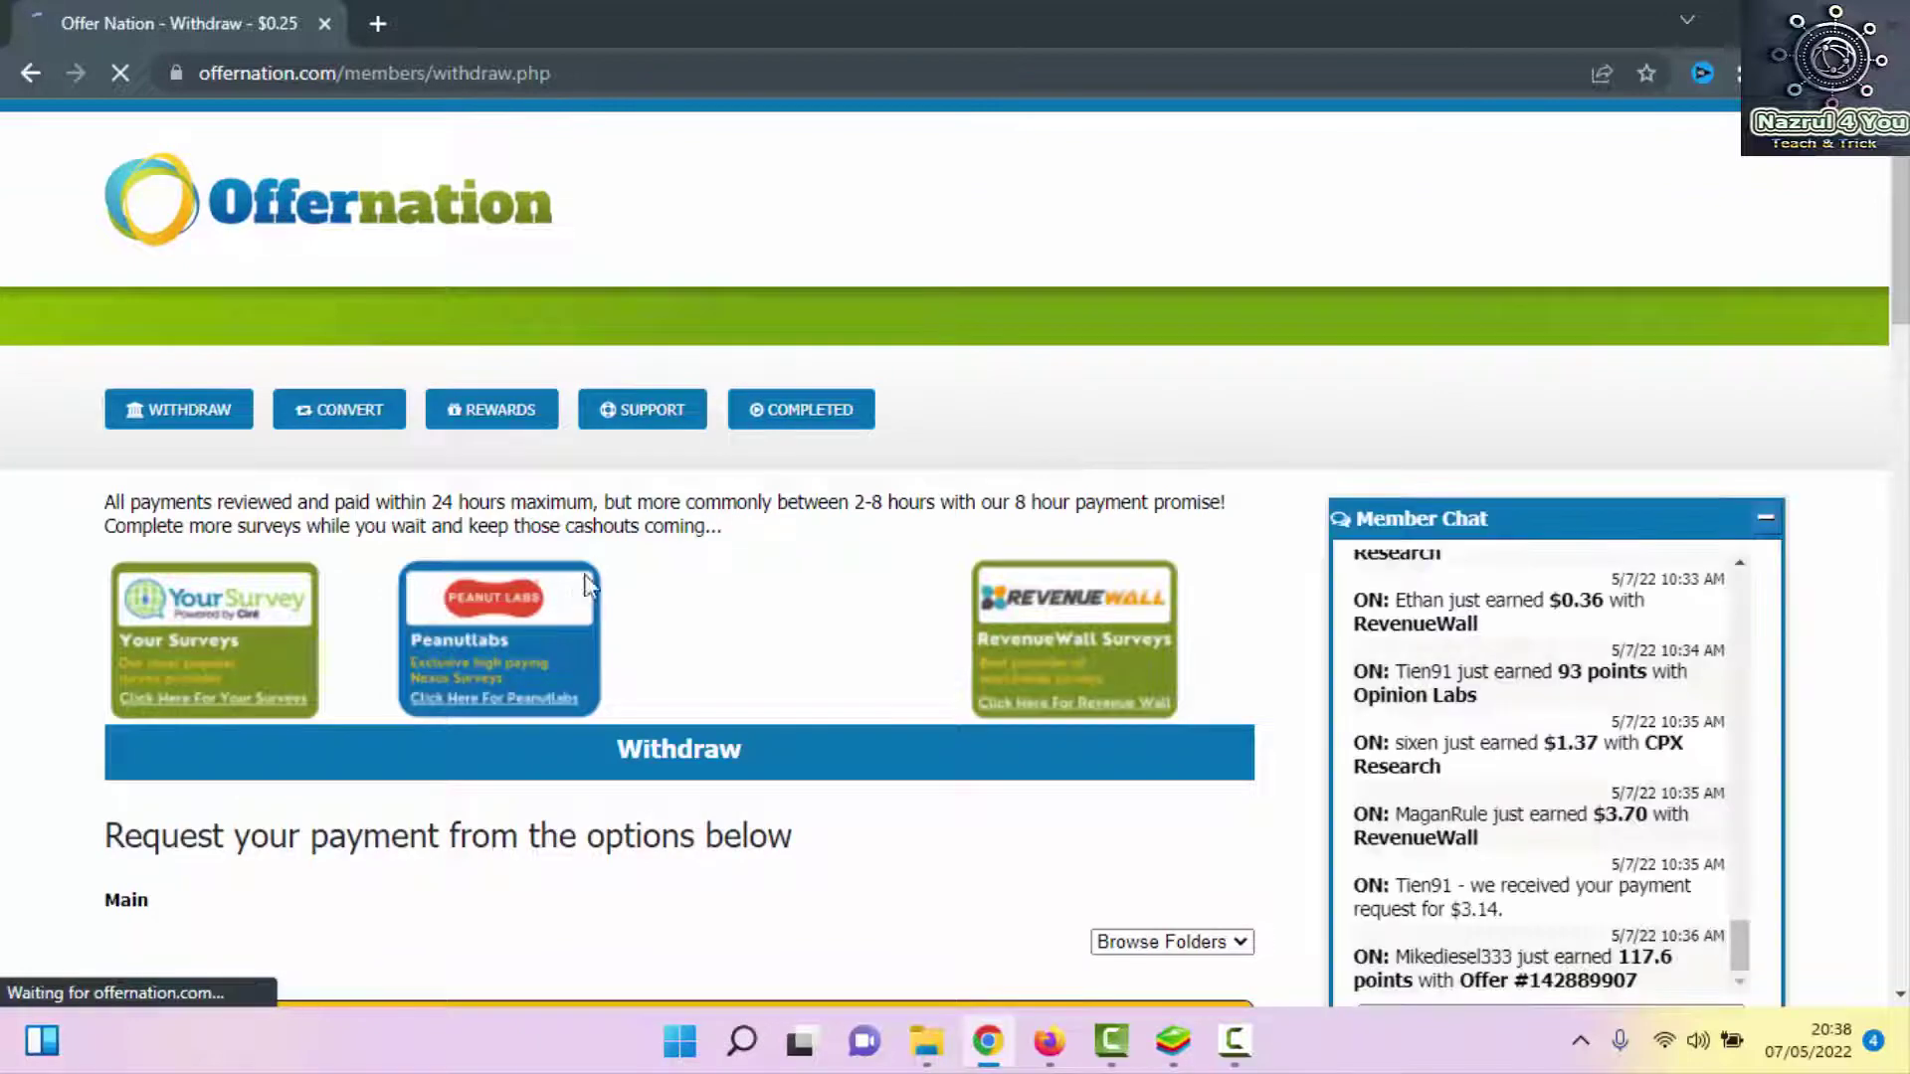
scroll(647, 597, "down", 5)
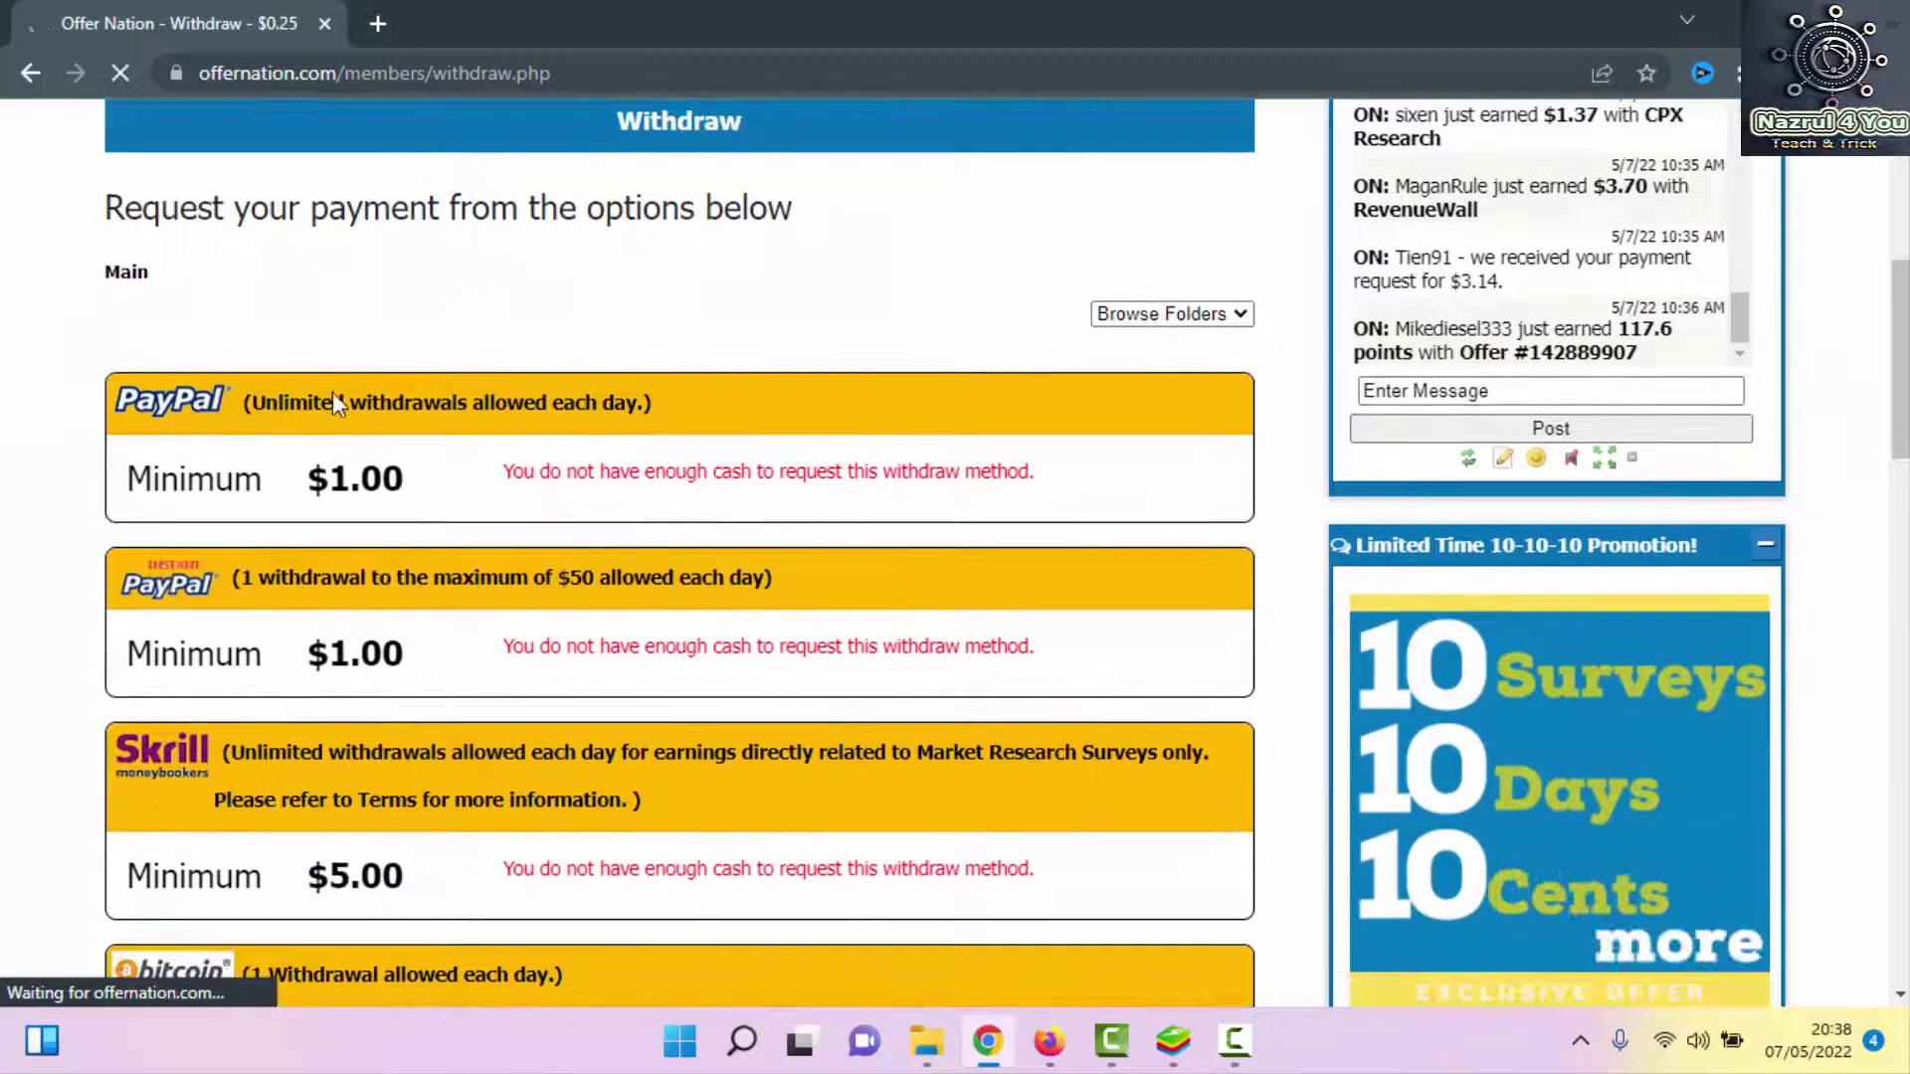
scroll(332, 392, "down", 2)
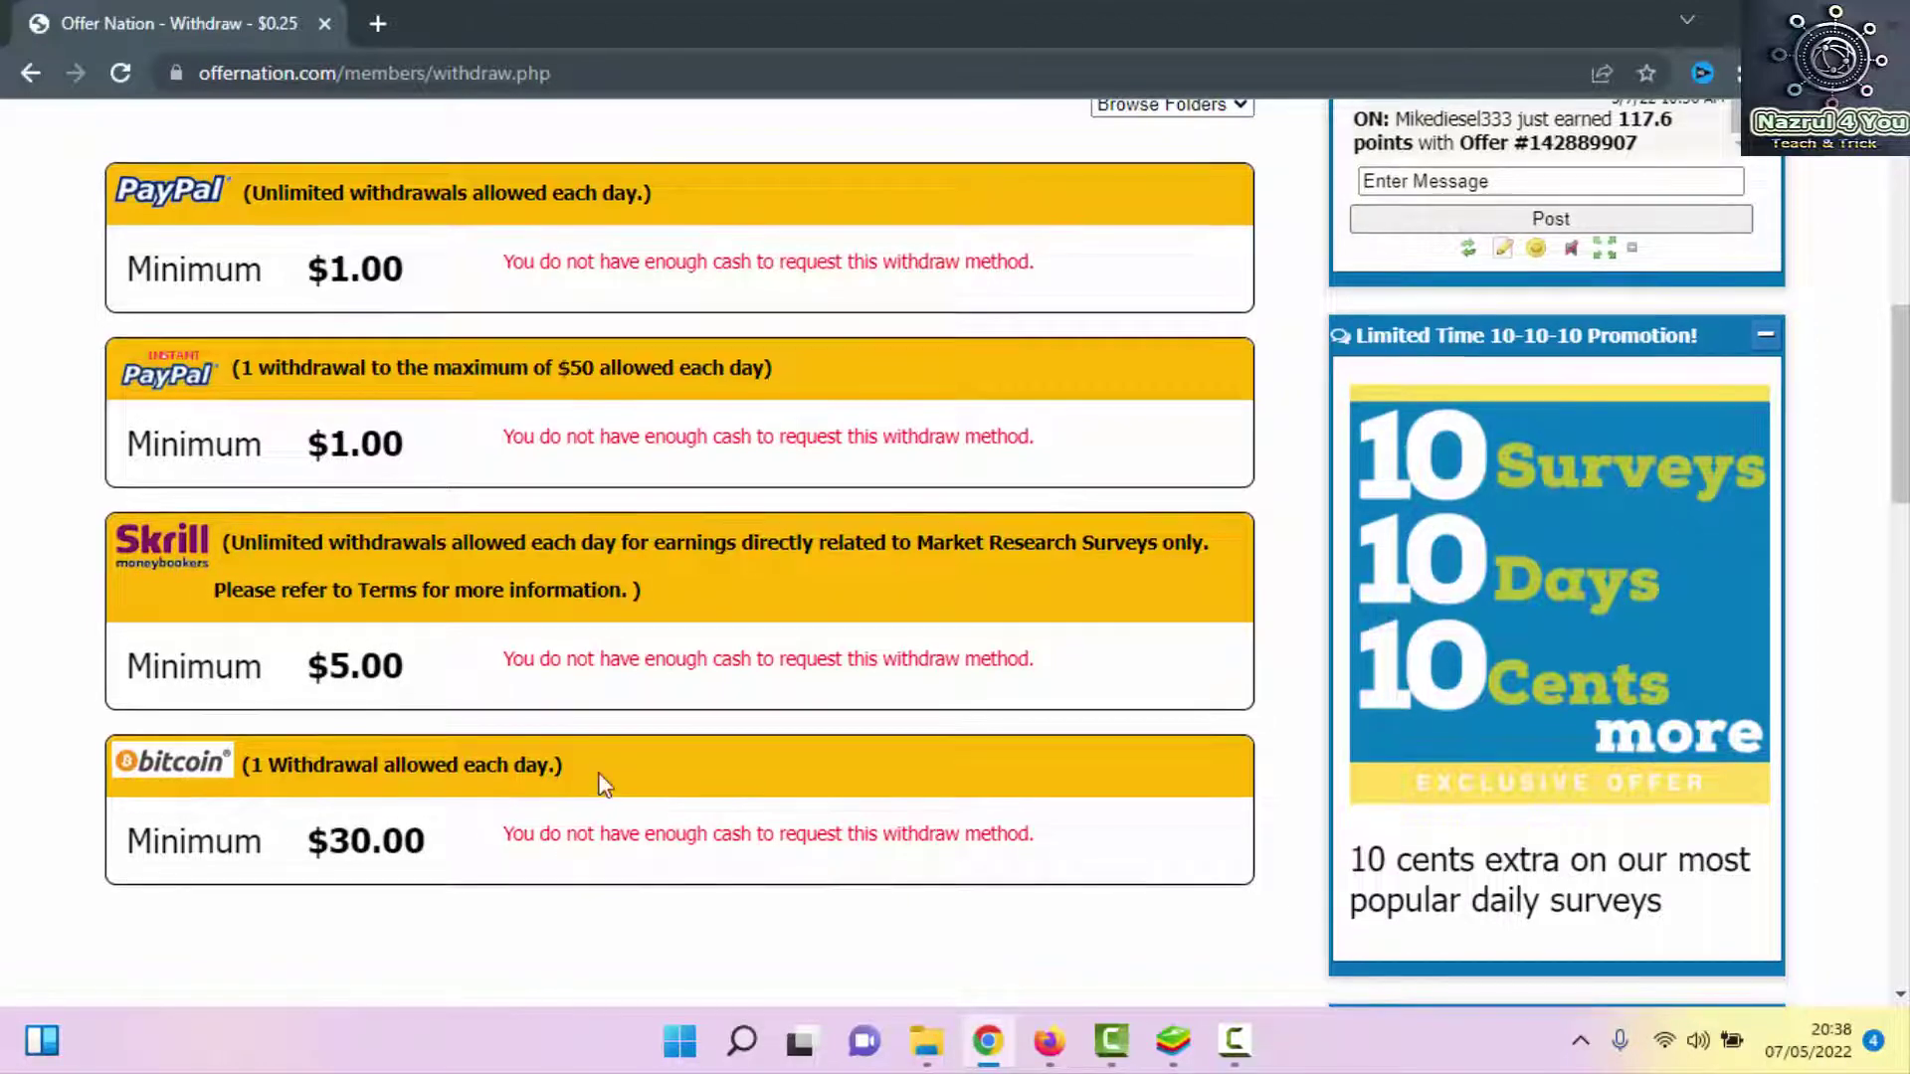
scroll(601, 780, "up", 5)
scroll(512, 652, "down", 10)
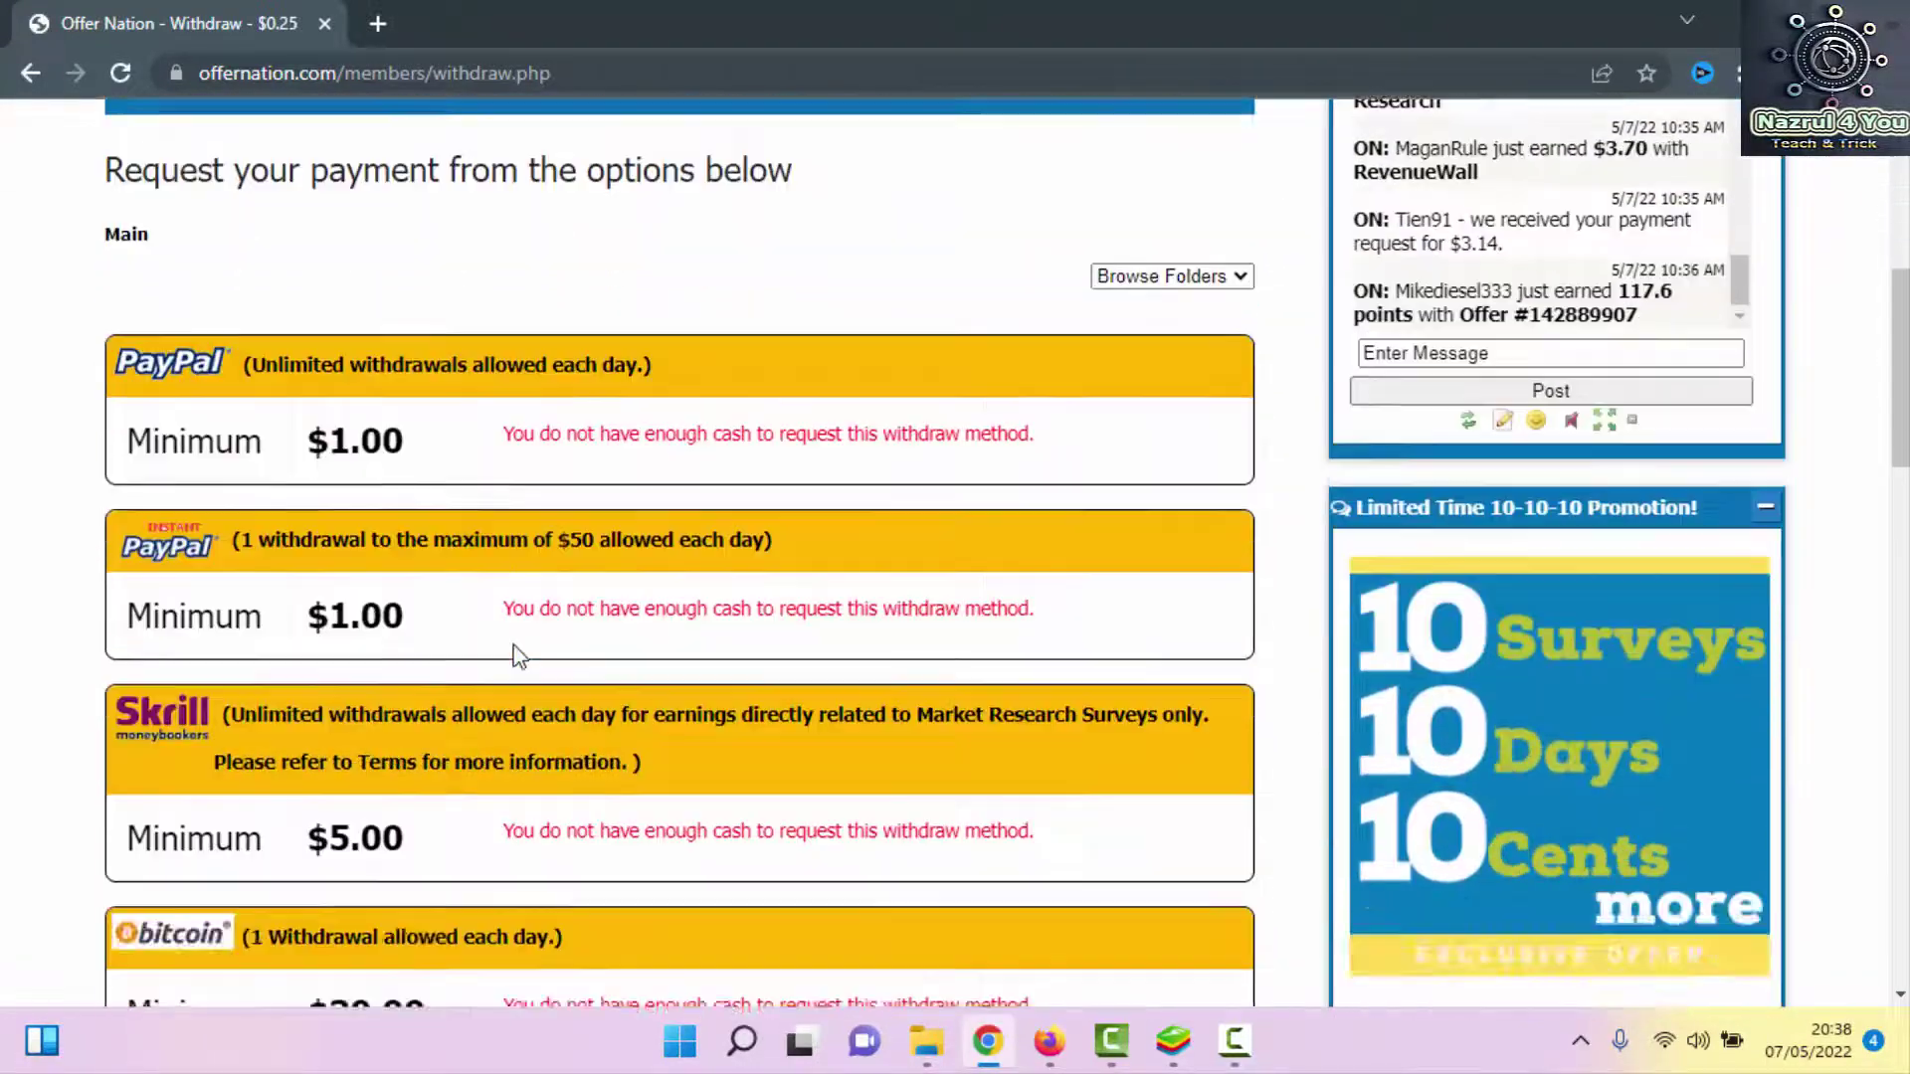
scroll(375, 554, "up", 8)
scroll(363, 572, "up", 4)
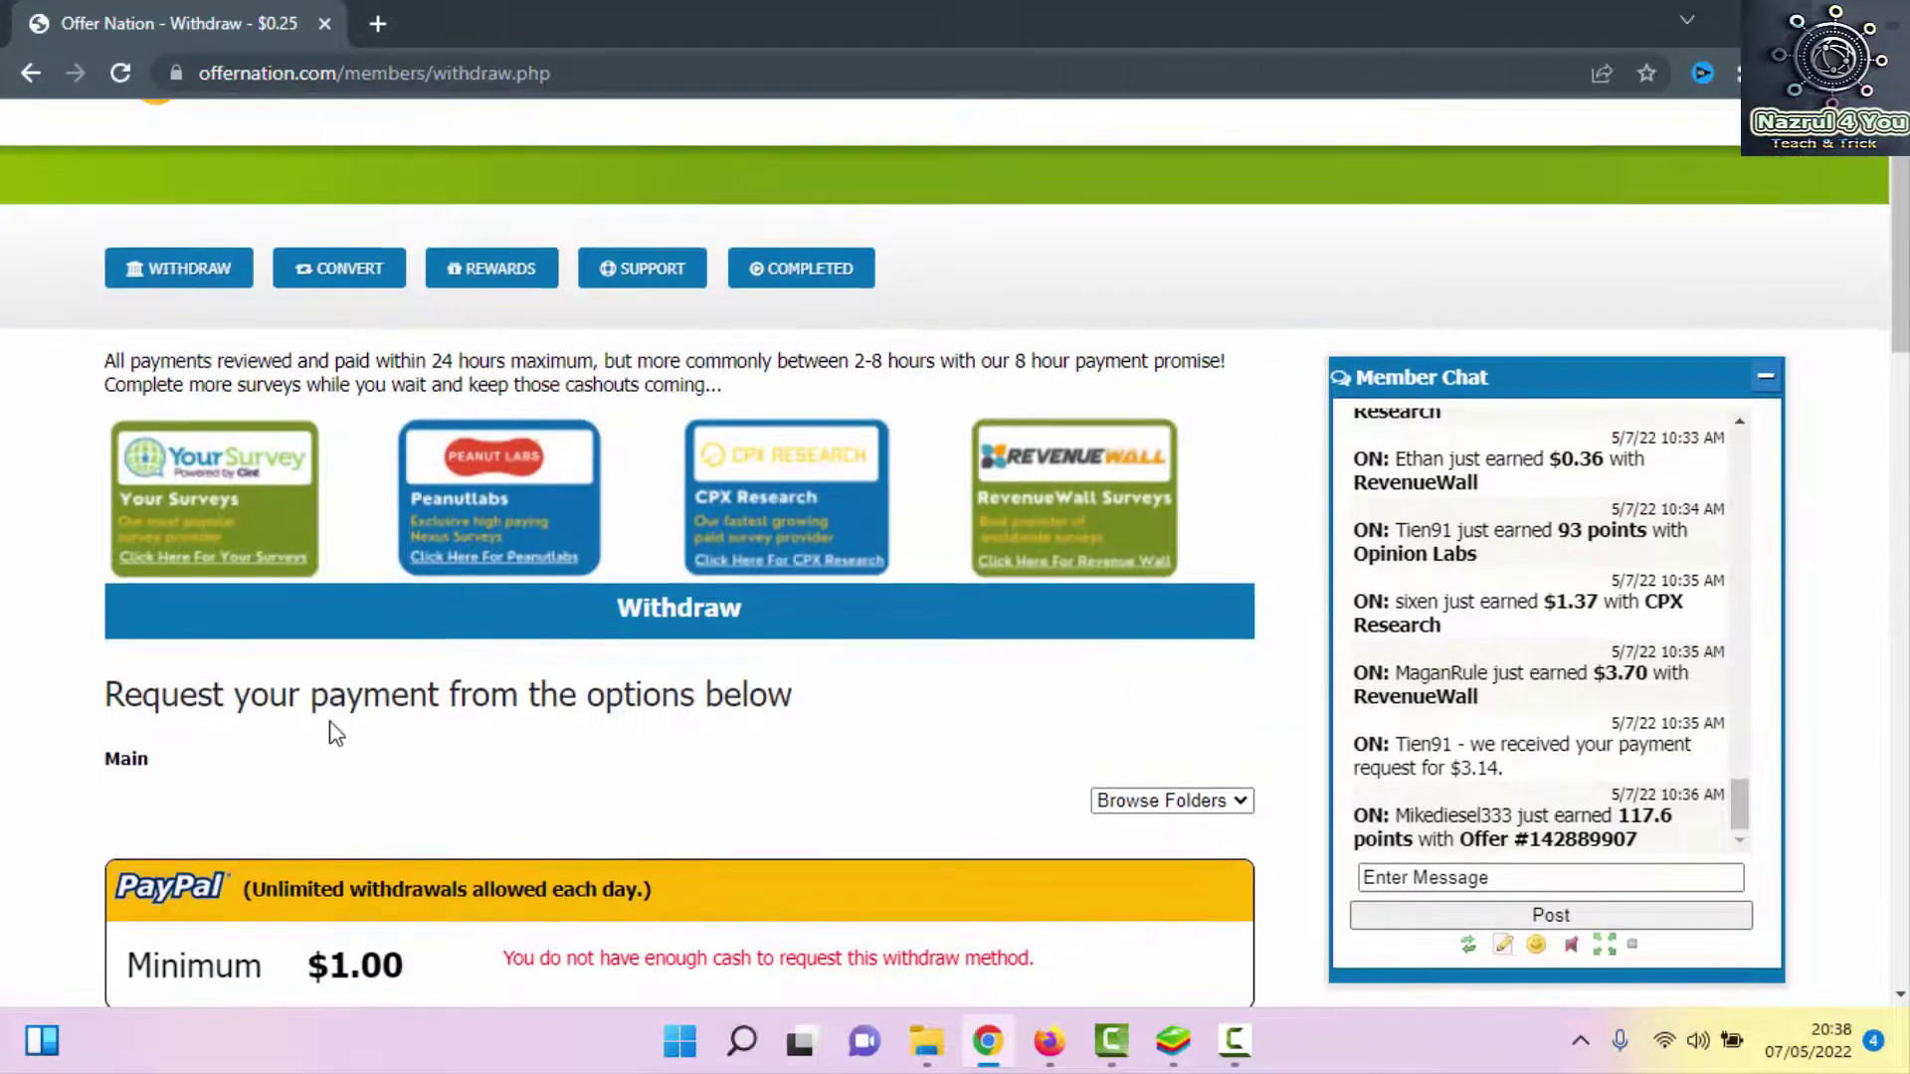
scroll(179, 547, "down", 4)
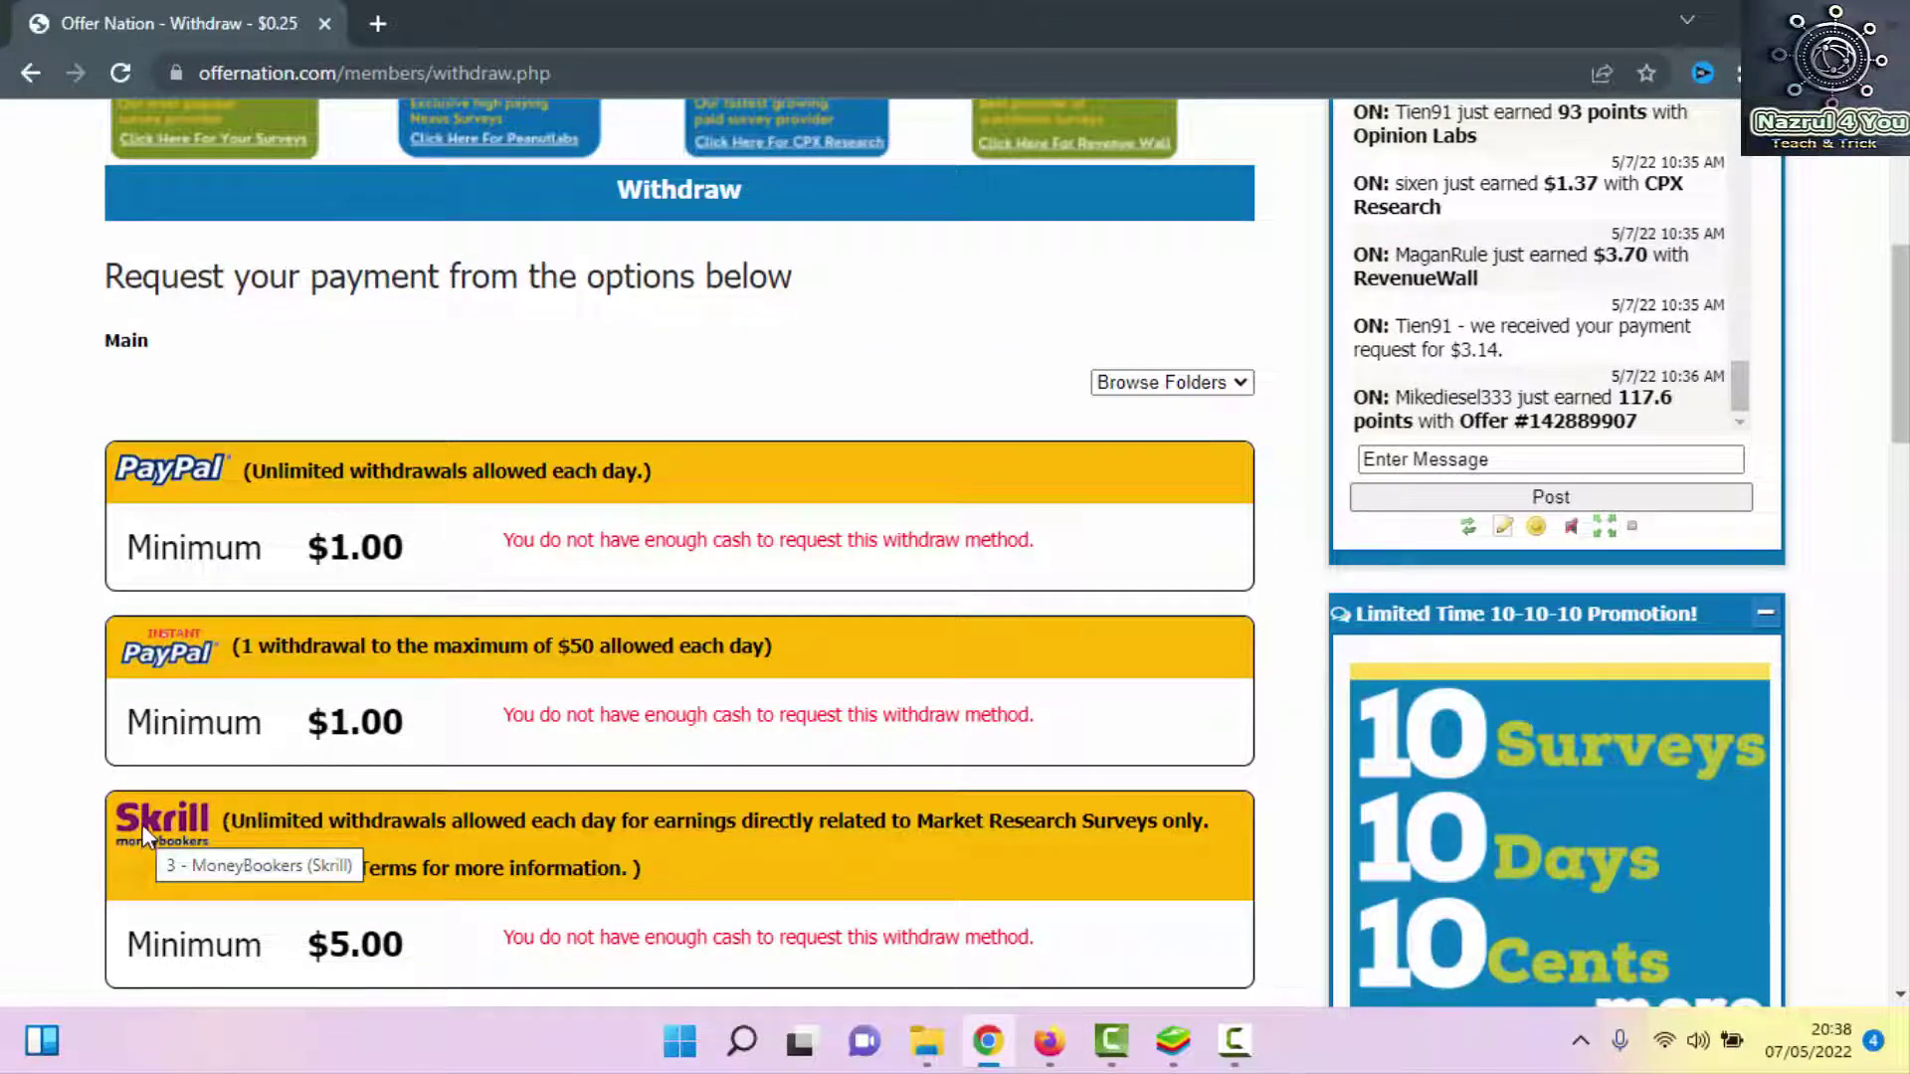
scroll(141, 826, "up", 5)
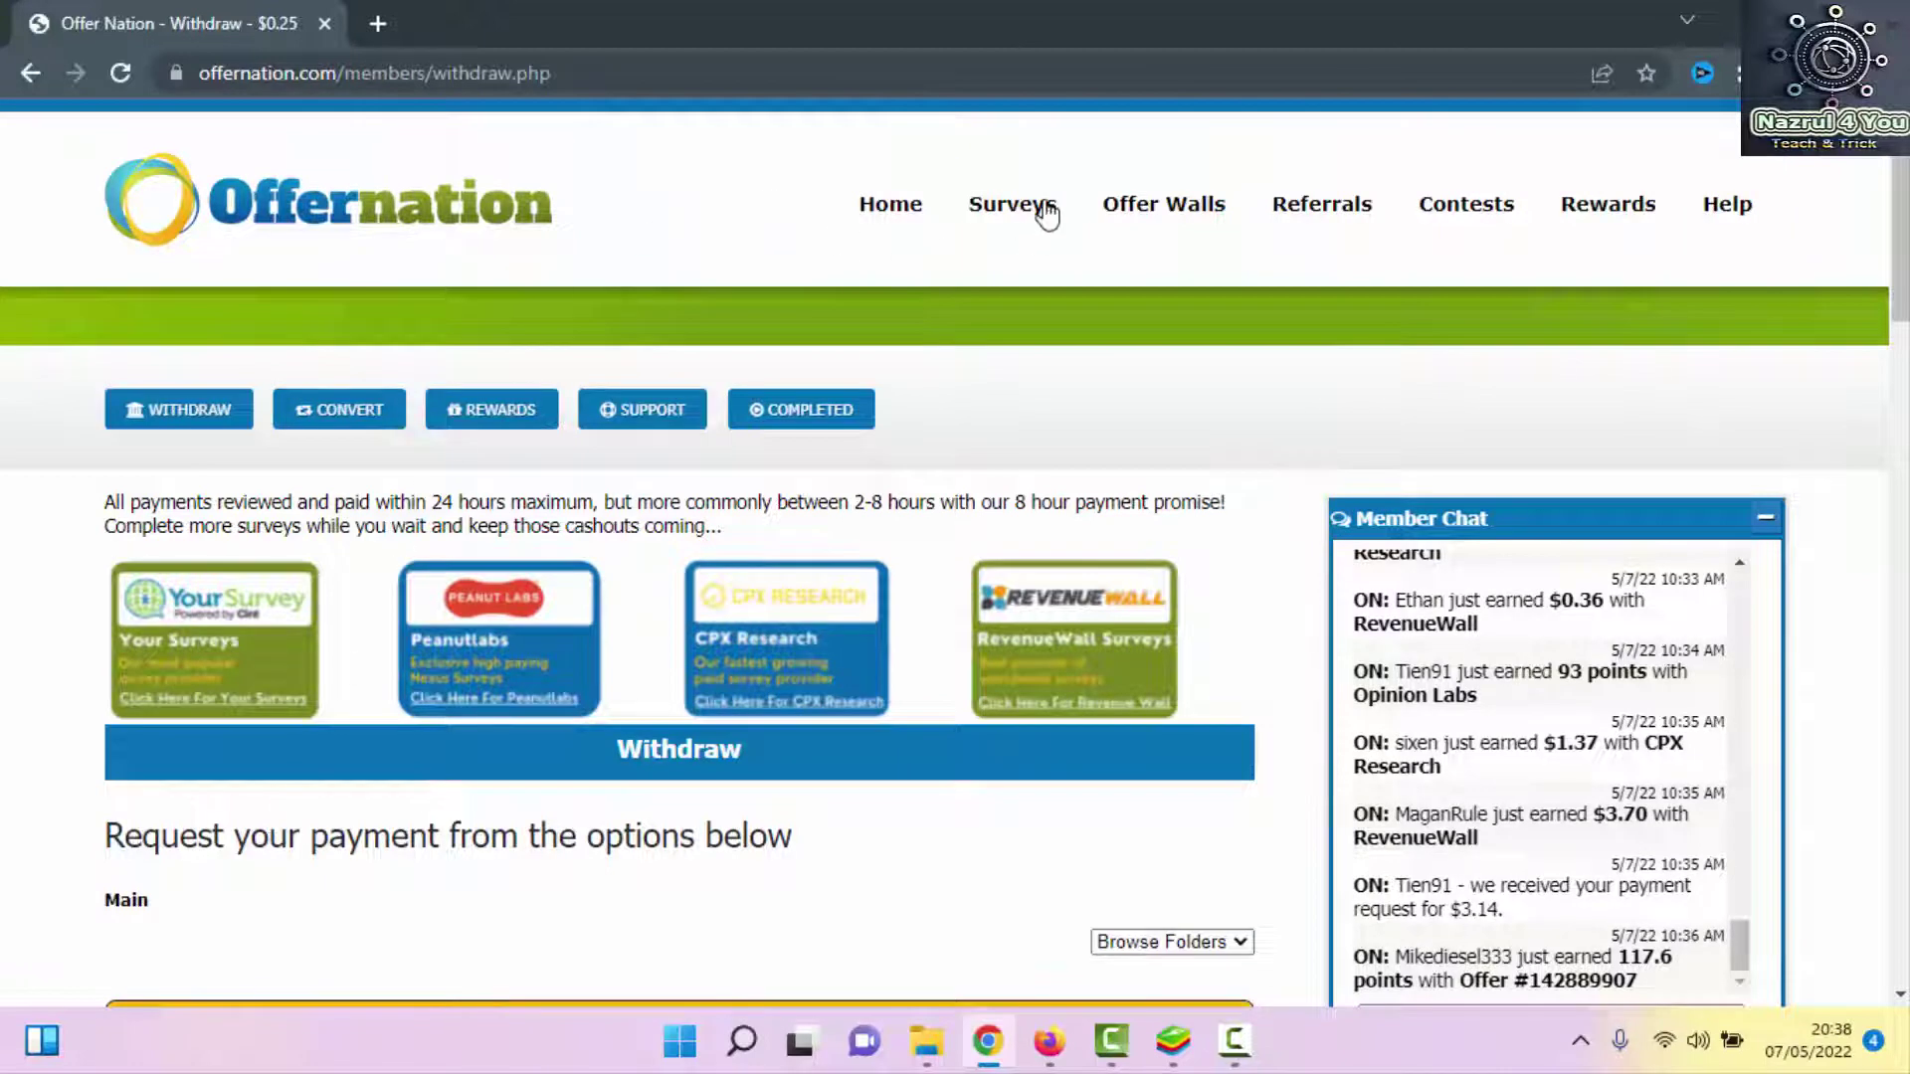
mouse_move(1042, 207)
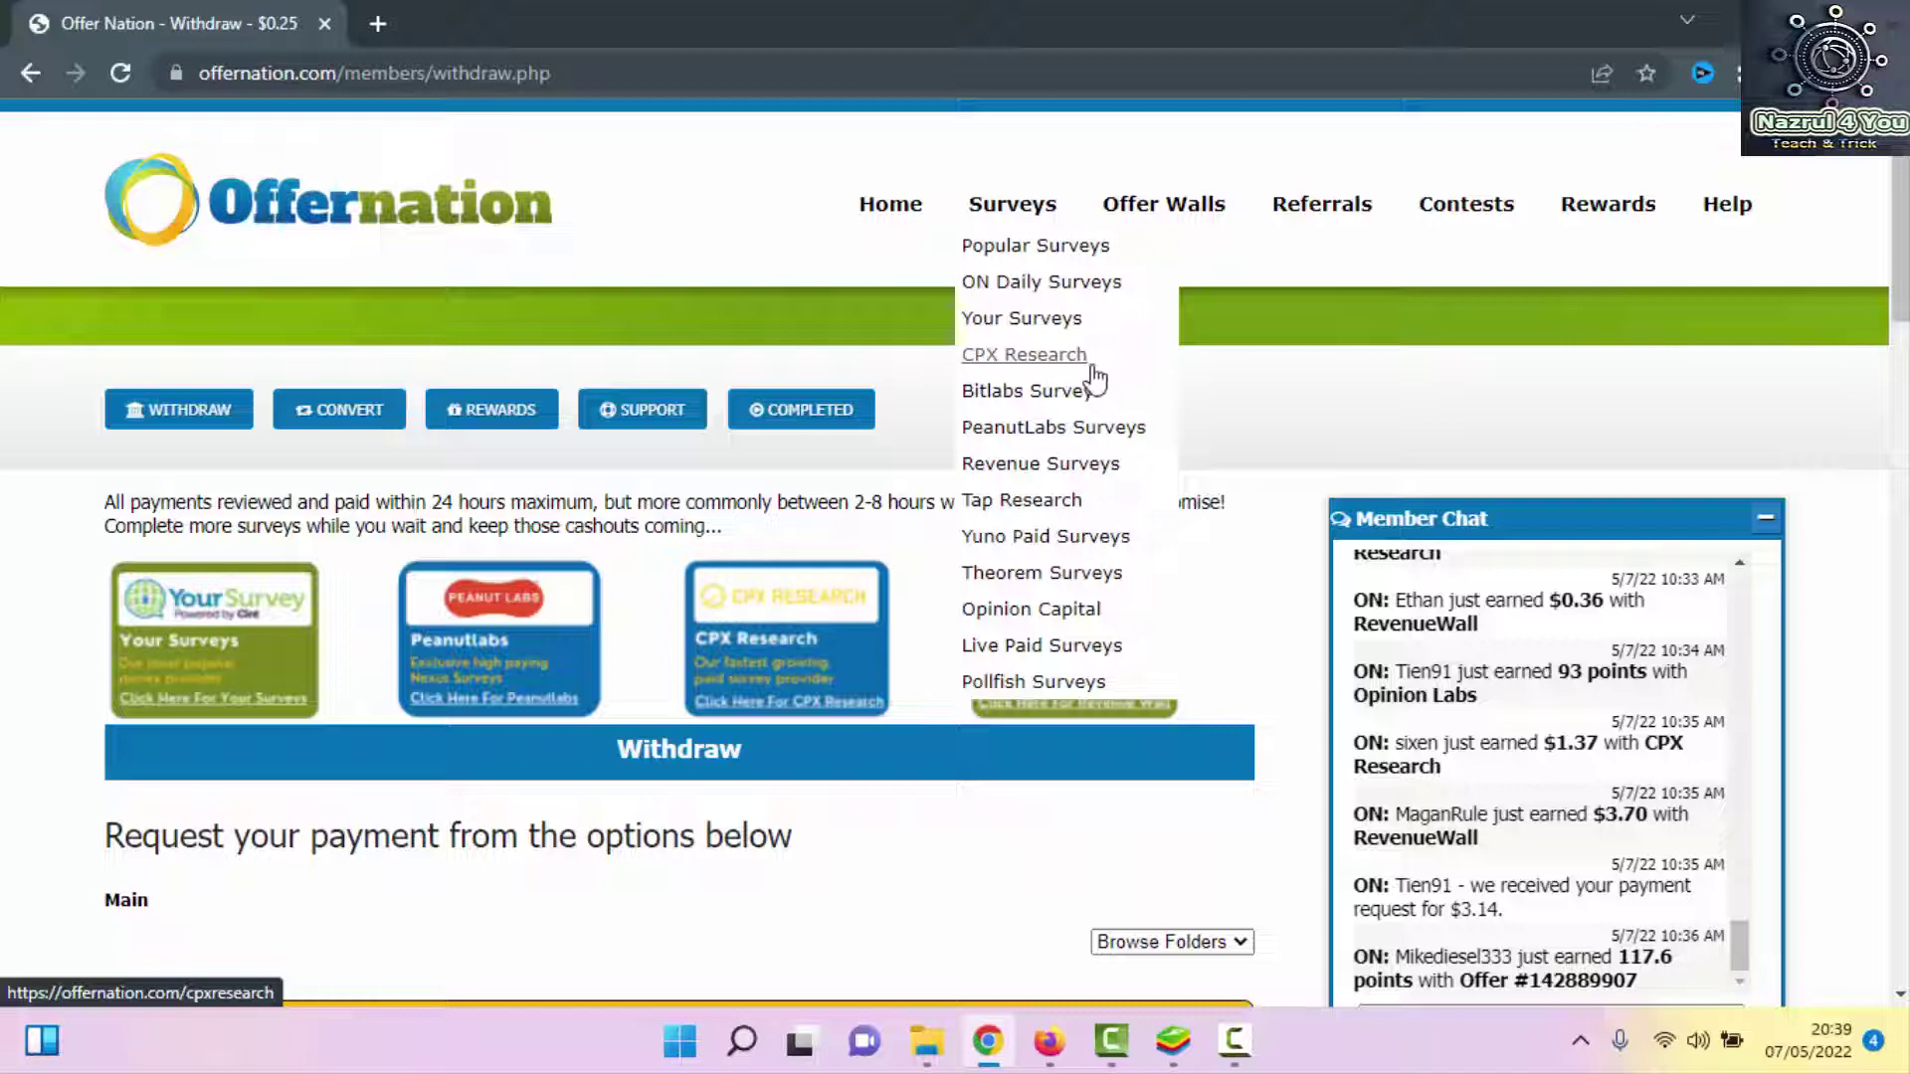
Choose CPX Research from the Surveys menu to open its survey page
left_click(1008, 364)
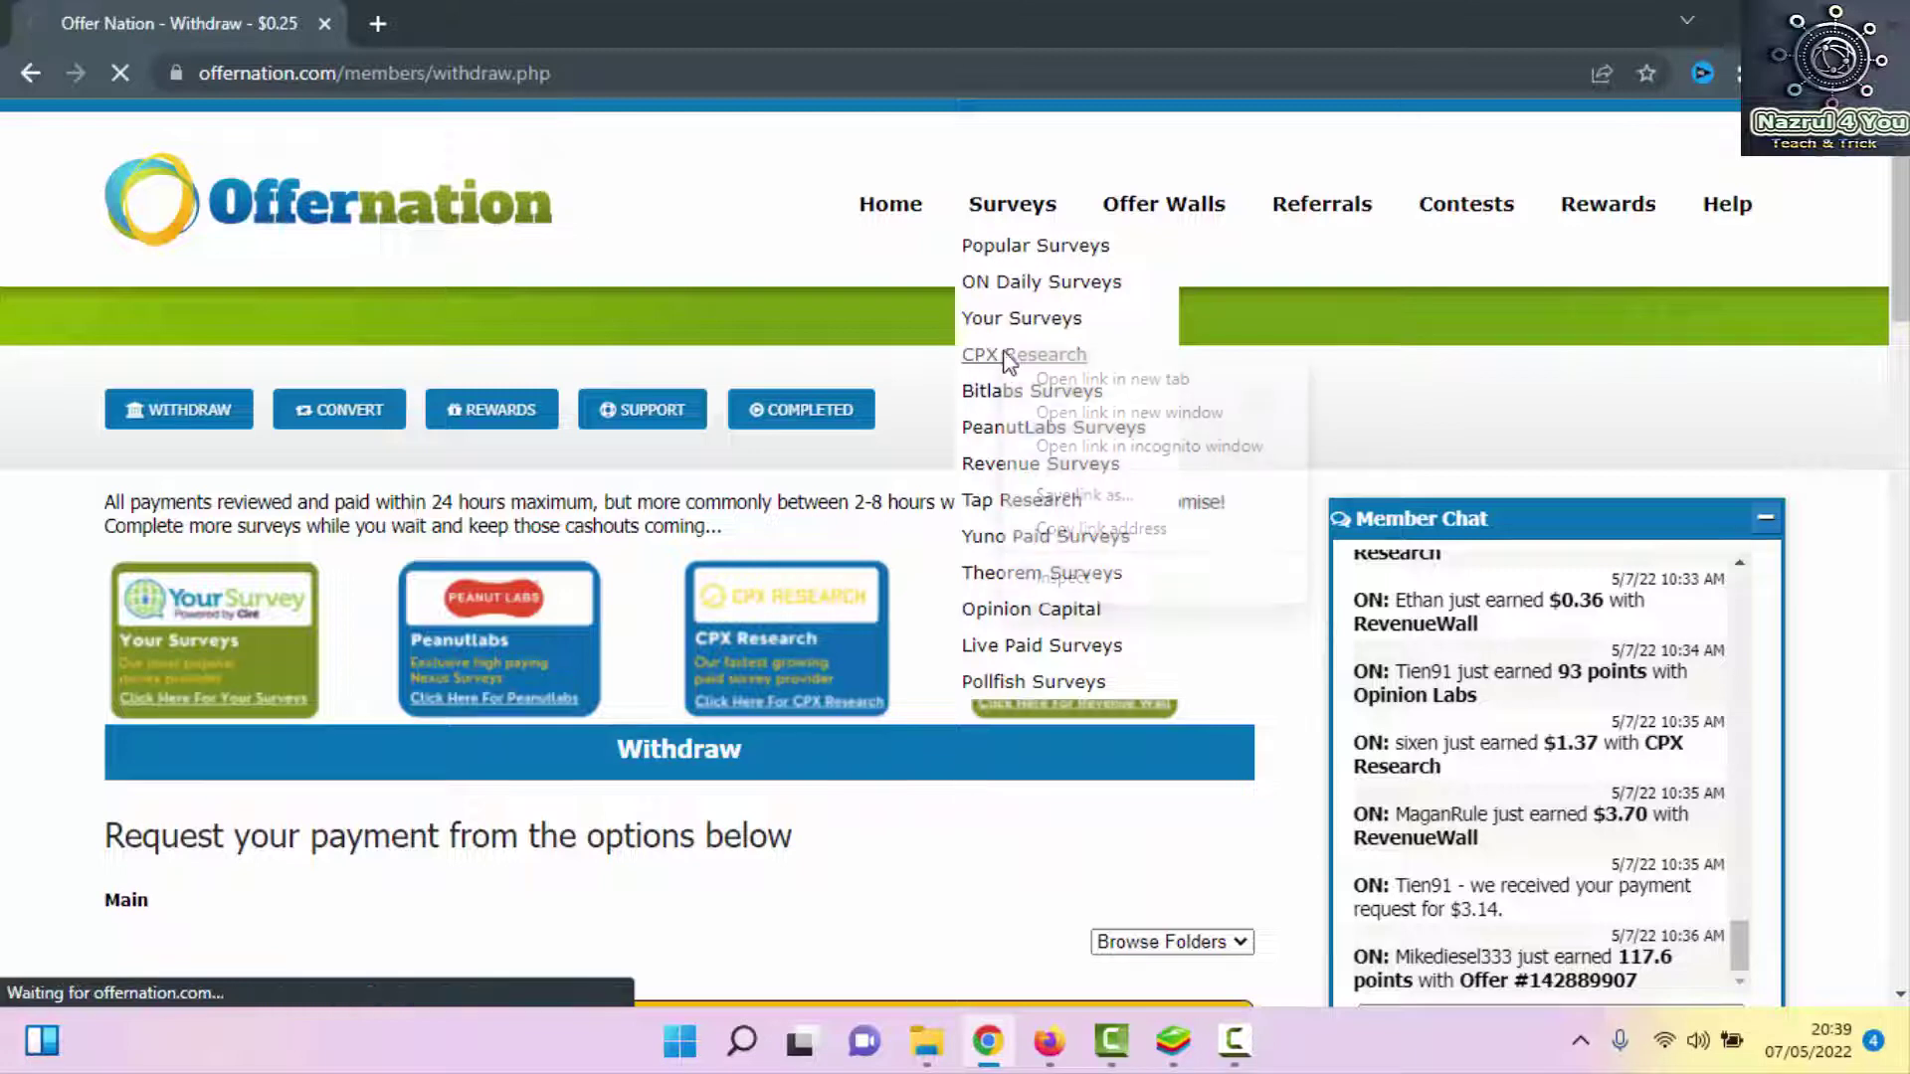
right_click(1008, 364)
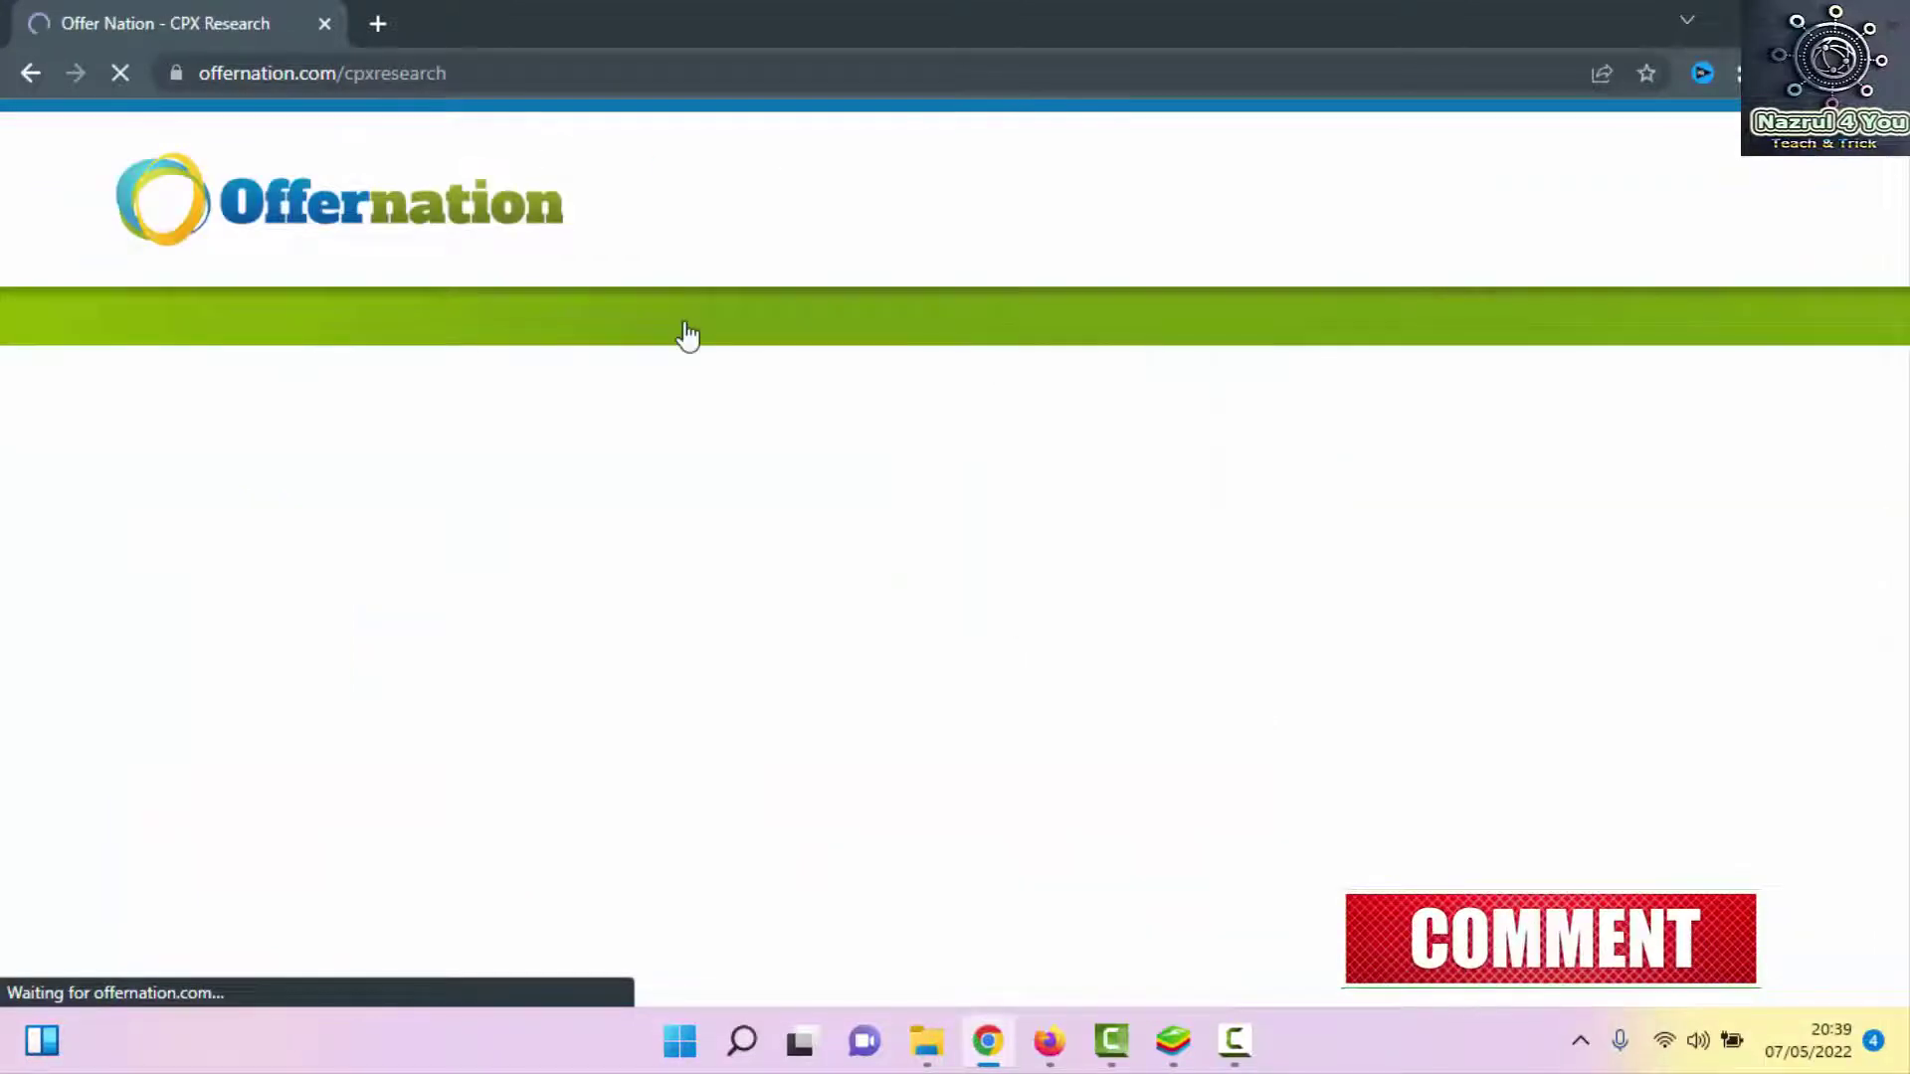
Wait for the CPX Research wall to load and scroll through its 'Choose a survey' offers
scroll(976, 408, "down", 5)
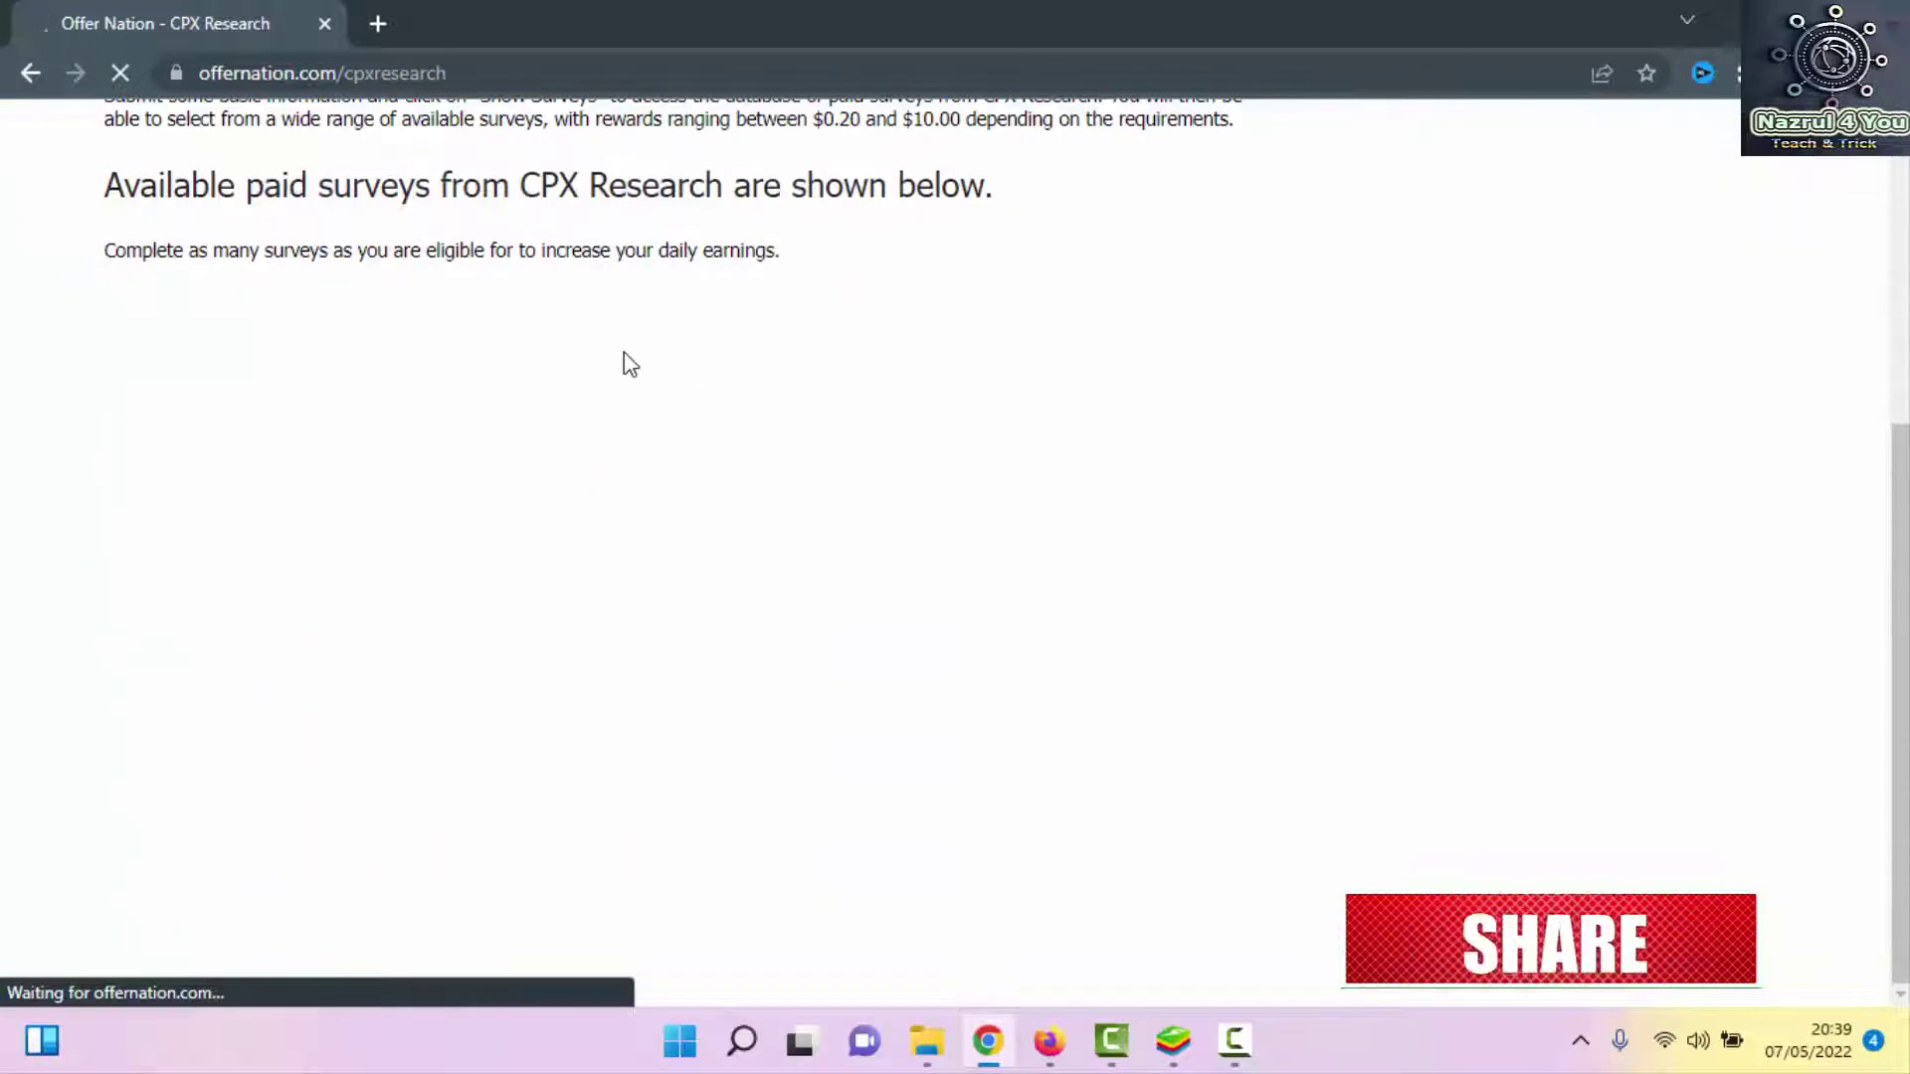
scroll(270, 318, "up", 5)
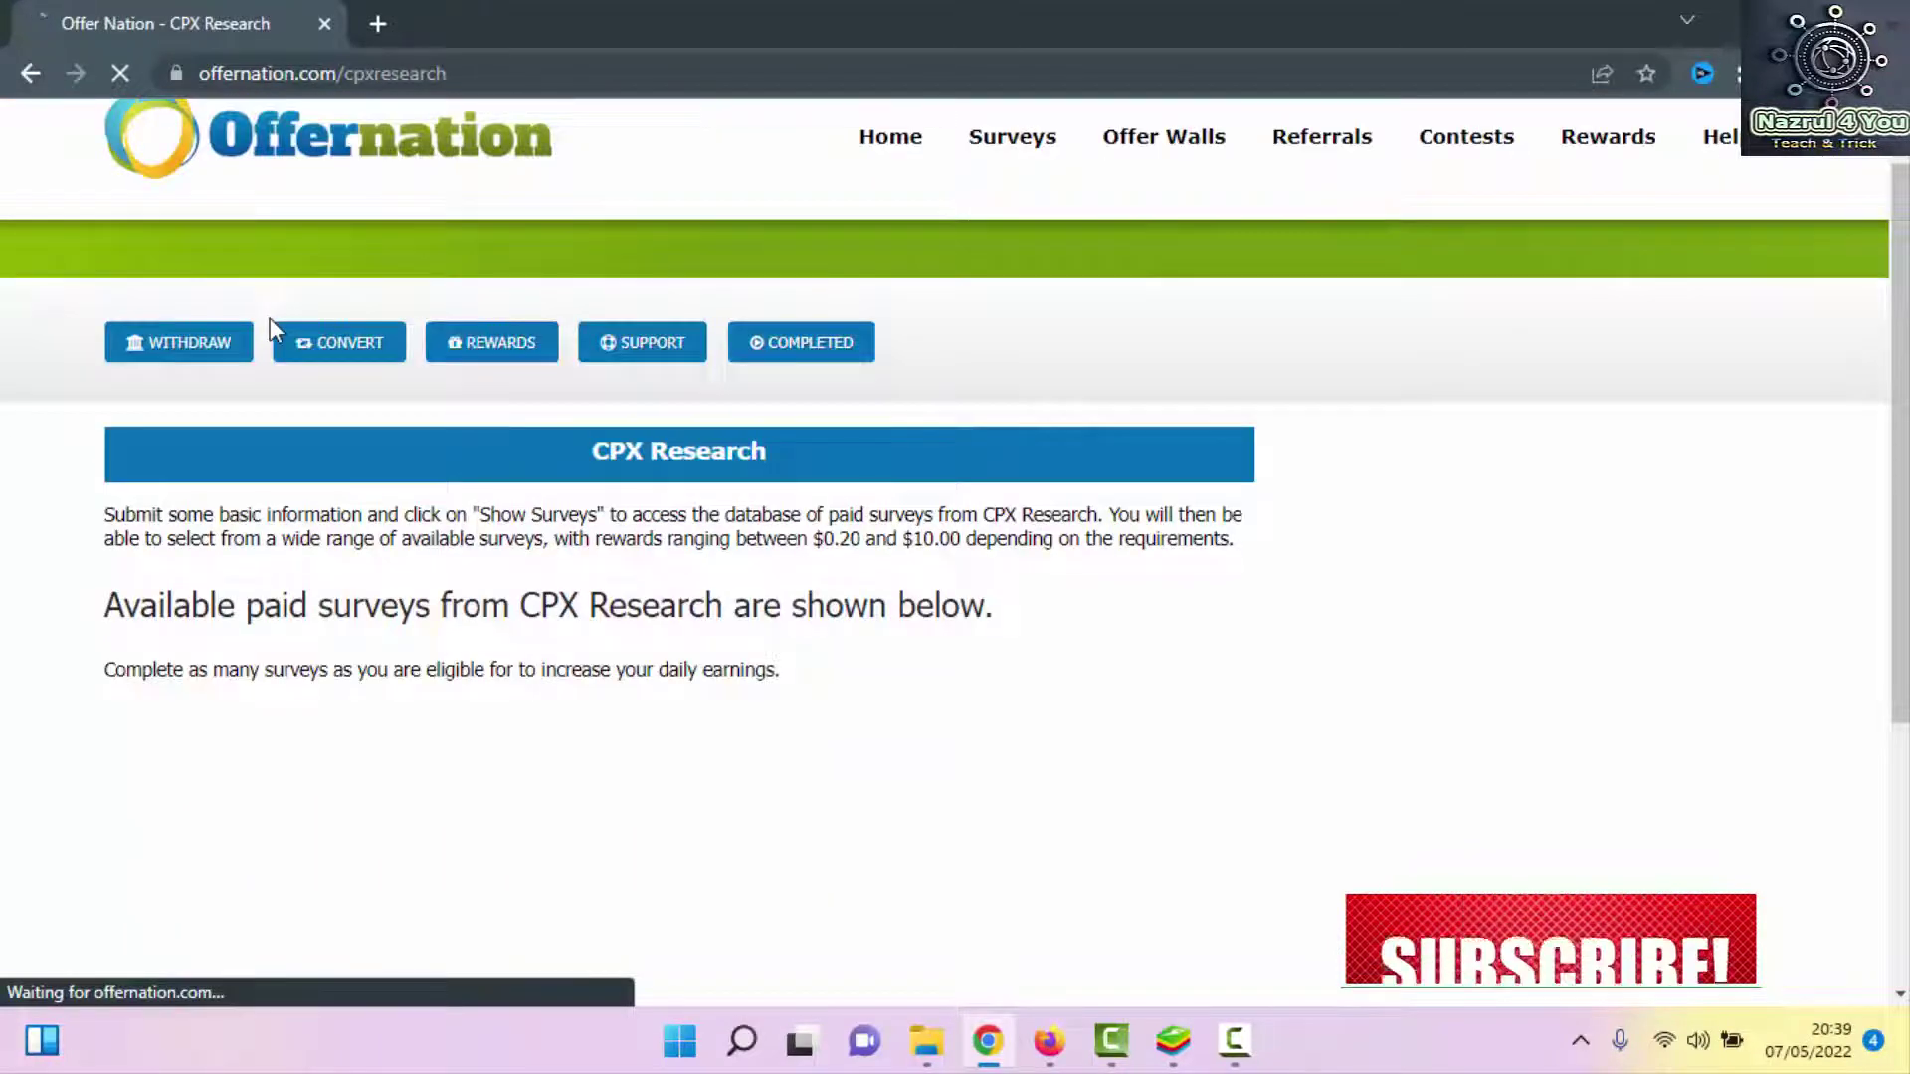
scroll(270, 318, "down", 4)
scroll(275, 331, "up", 5)
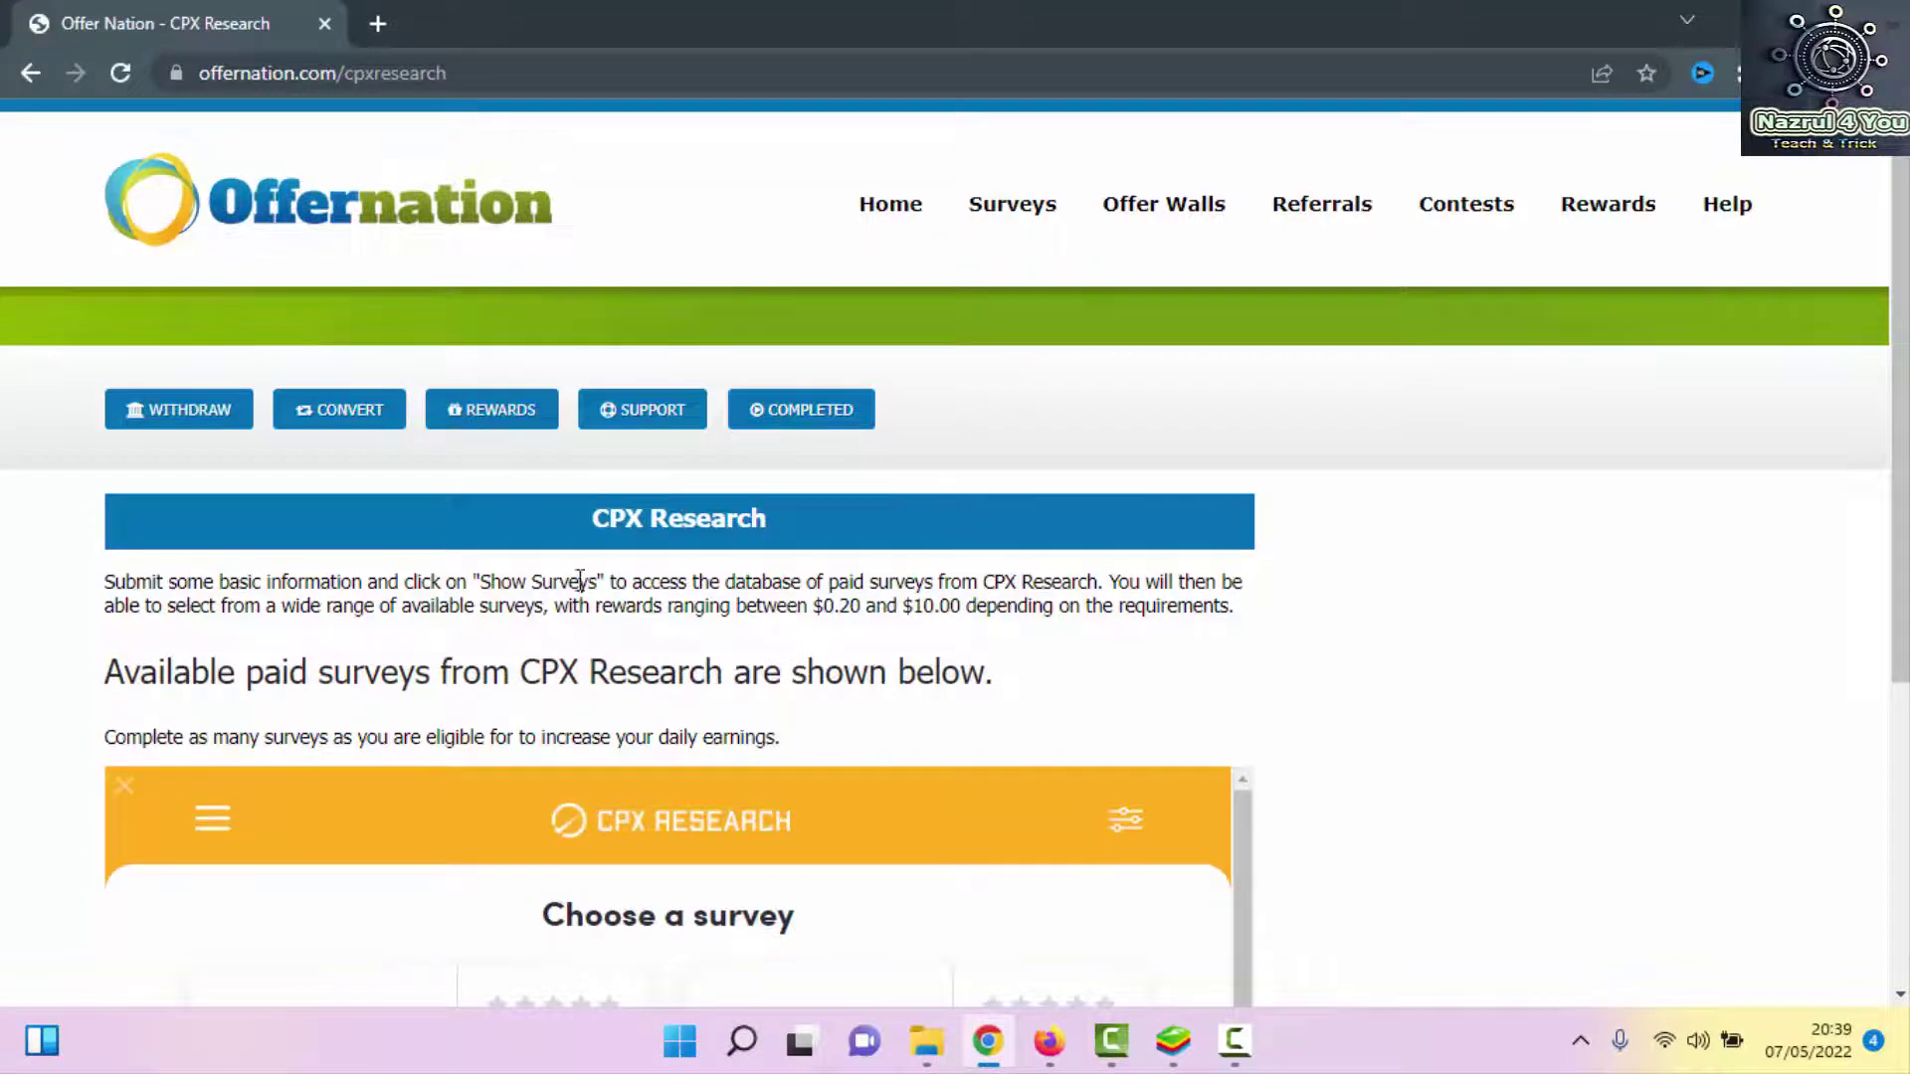
scroll(882, 511, "down", 5)
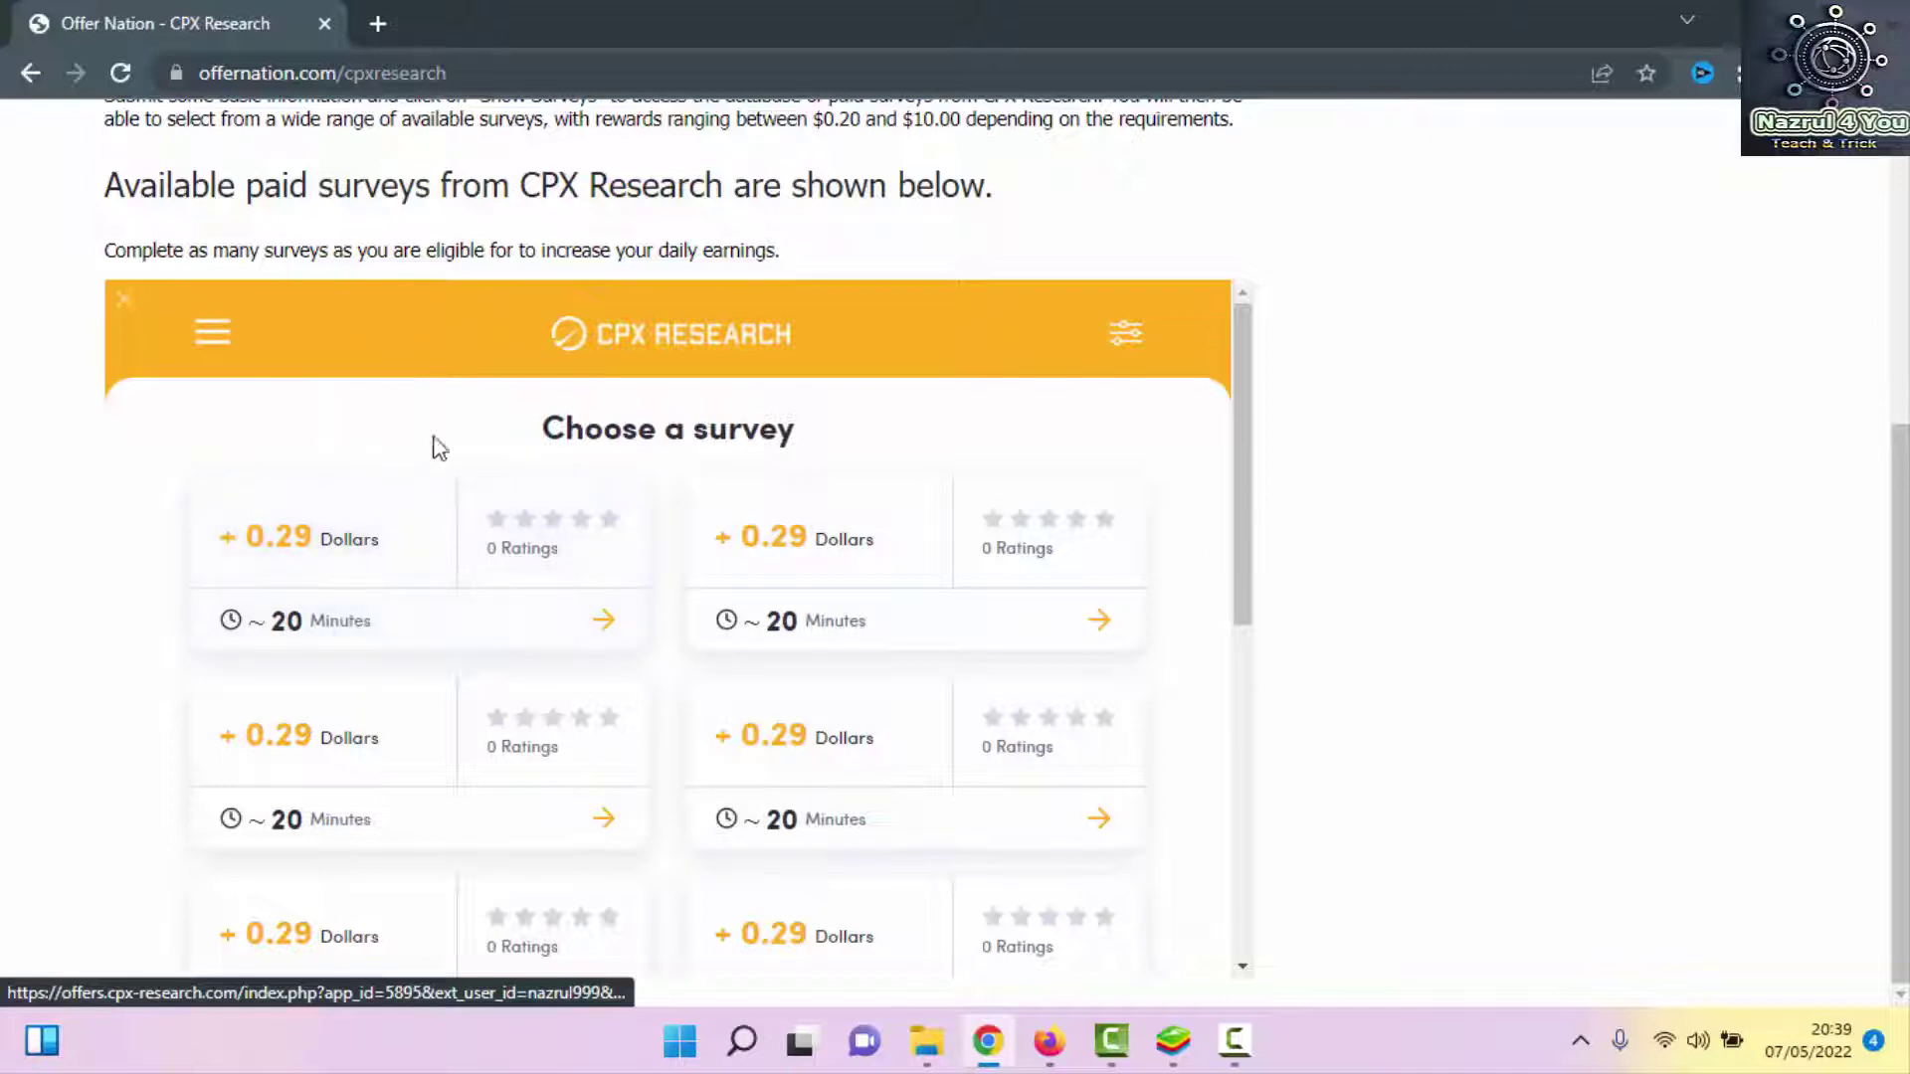
scroll(472, 465, "down", 2)
scroll(467, 468, "down", 4)
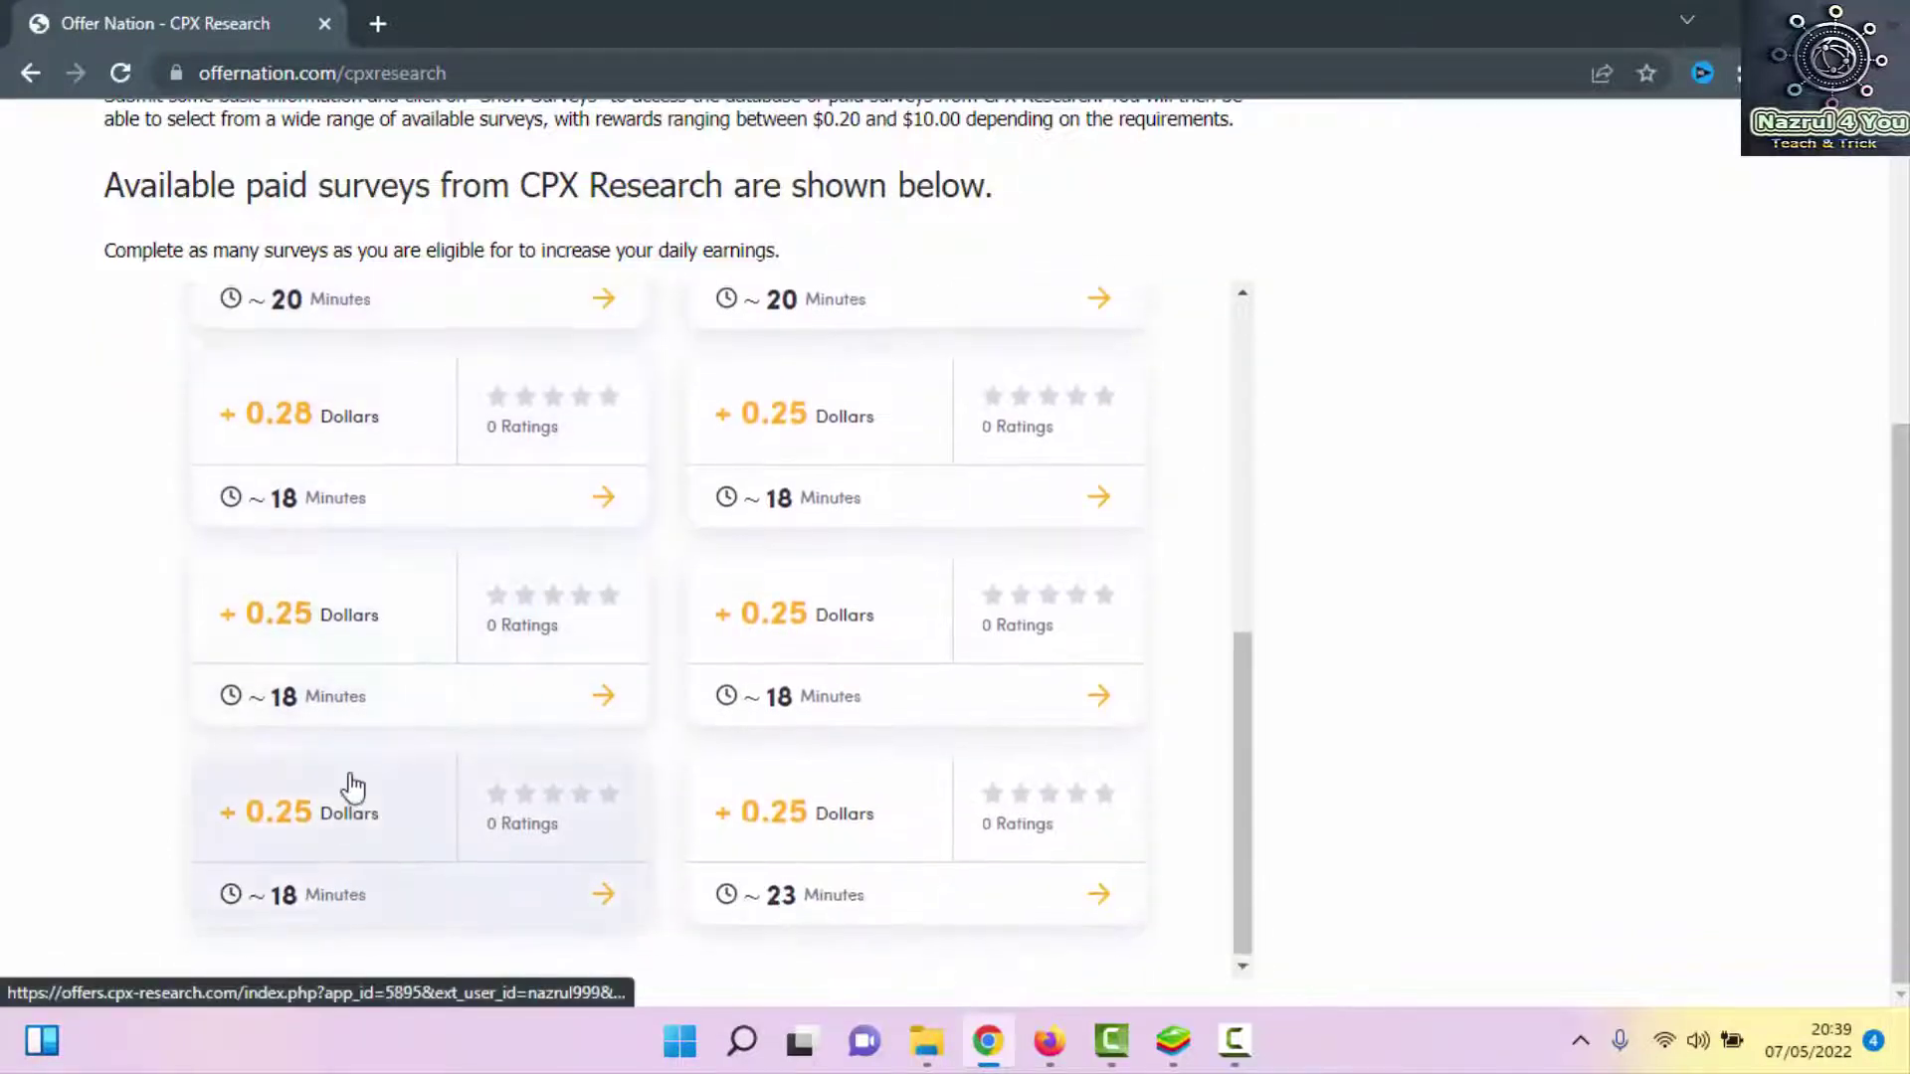
scroll(338, 717, "up", 7)
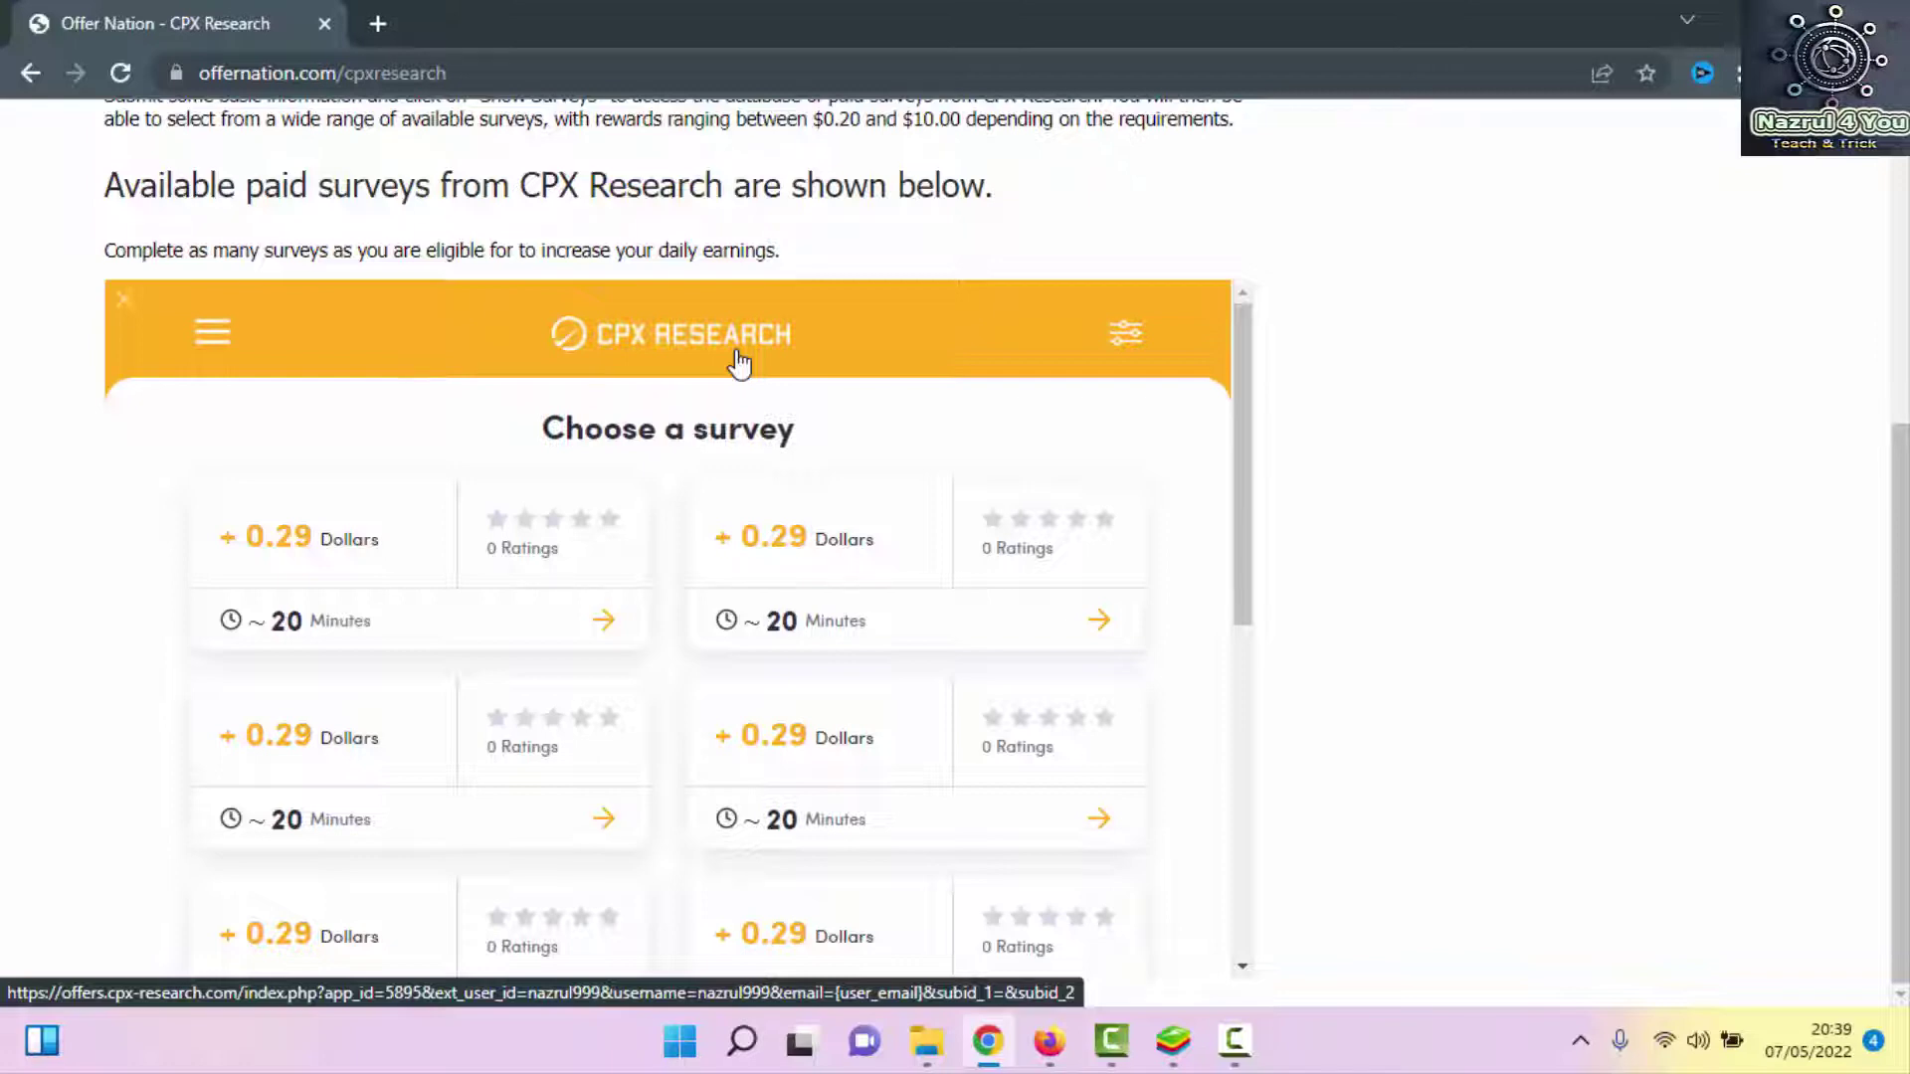
scroll(738, 364, "up", 5)
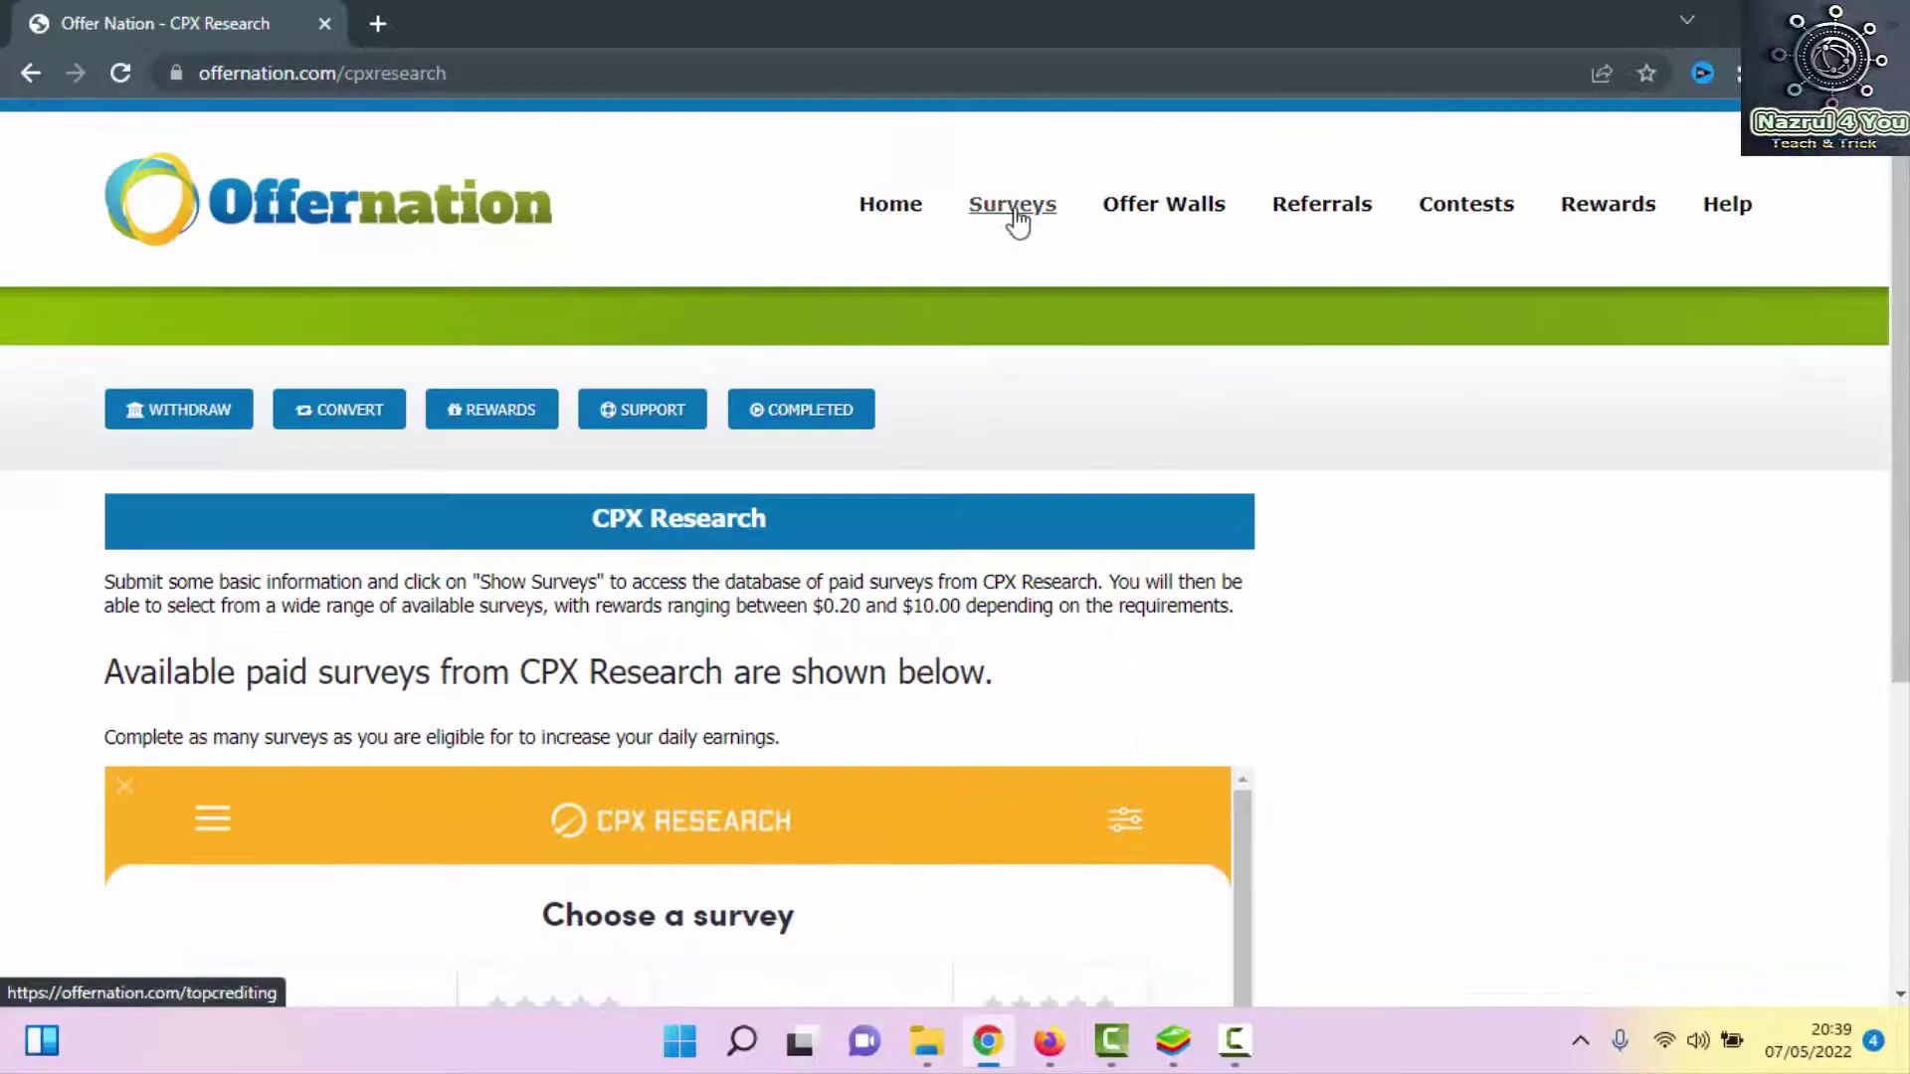
Look over the Surveys and Offer Walls menus, then open Surveys > Popular Surveys
mouse_move(1009, 214)
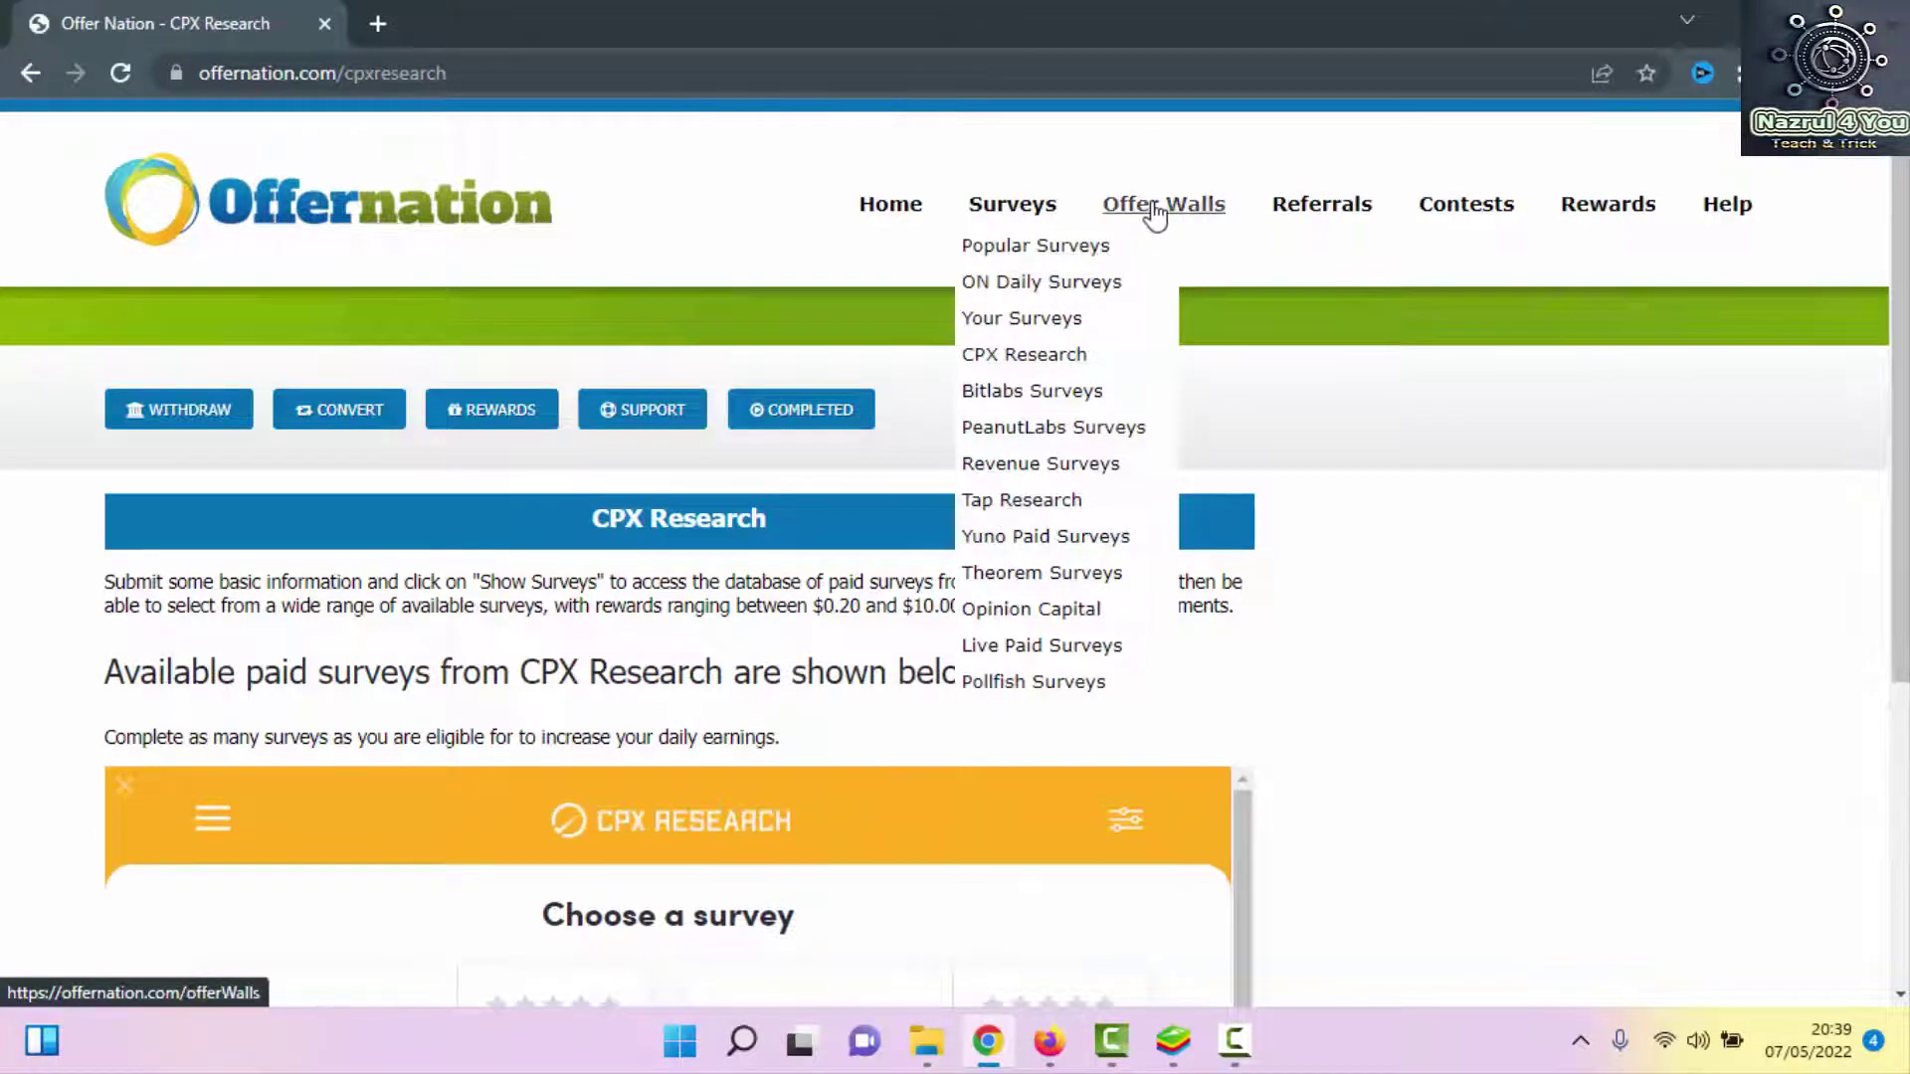
mouse_move(1160, 211)
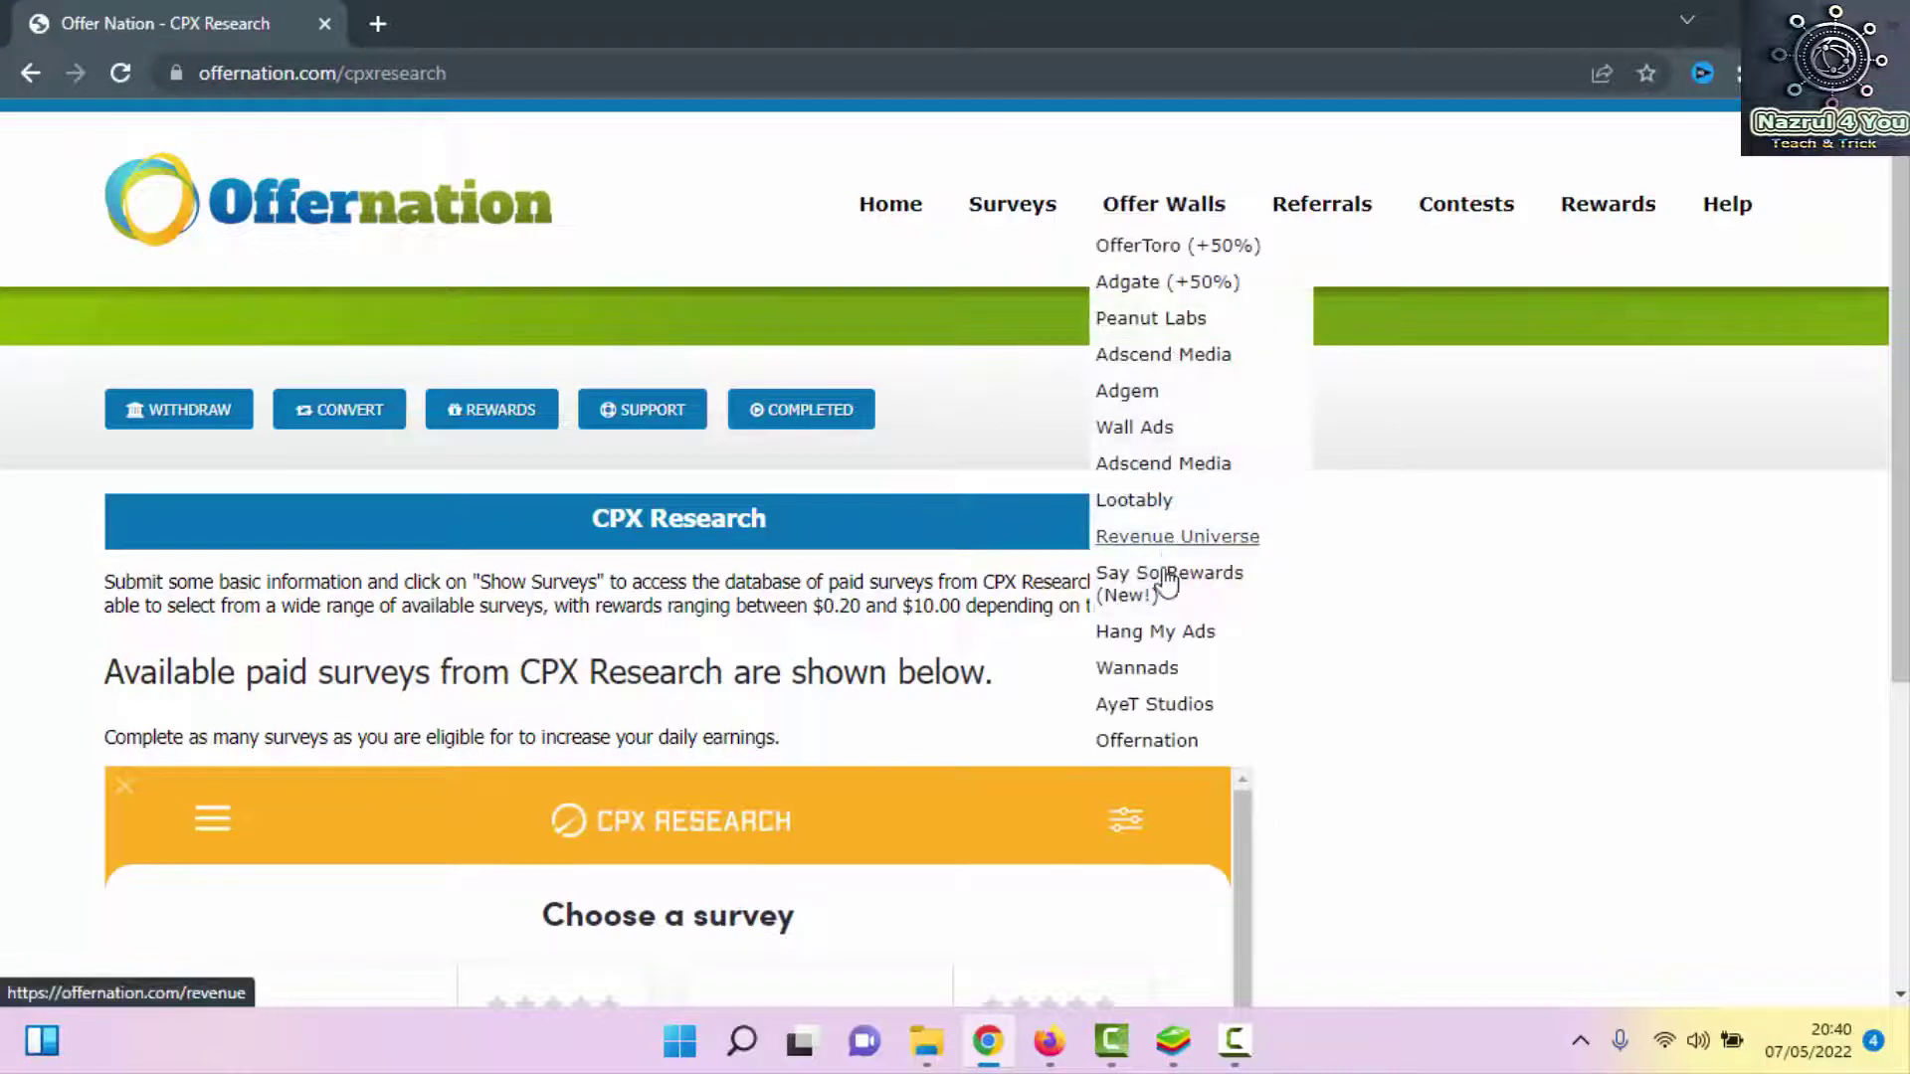
mouse_move(1343, 236)
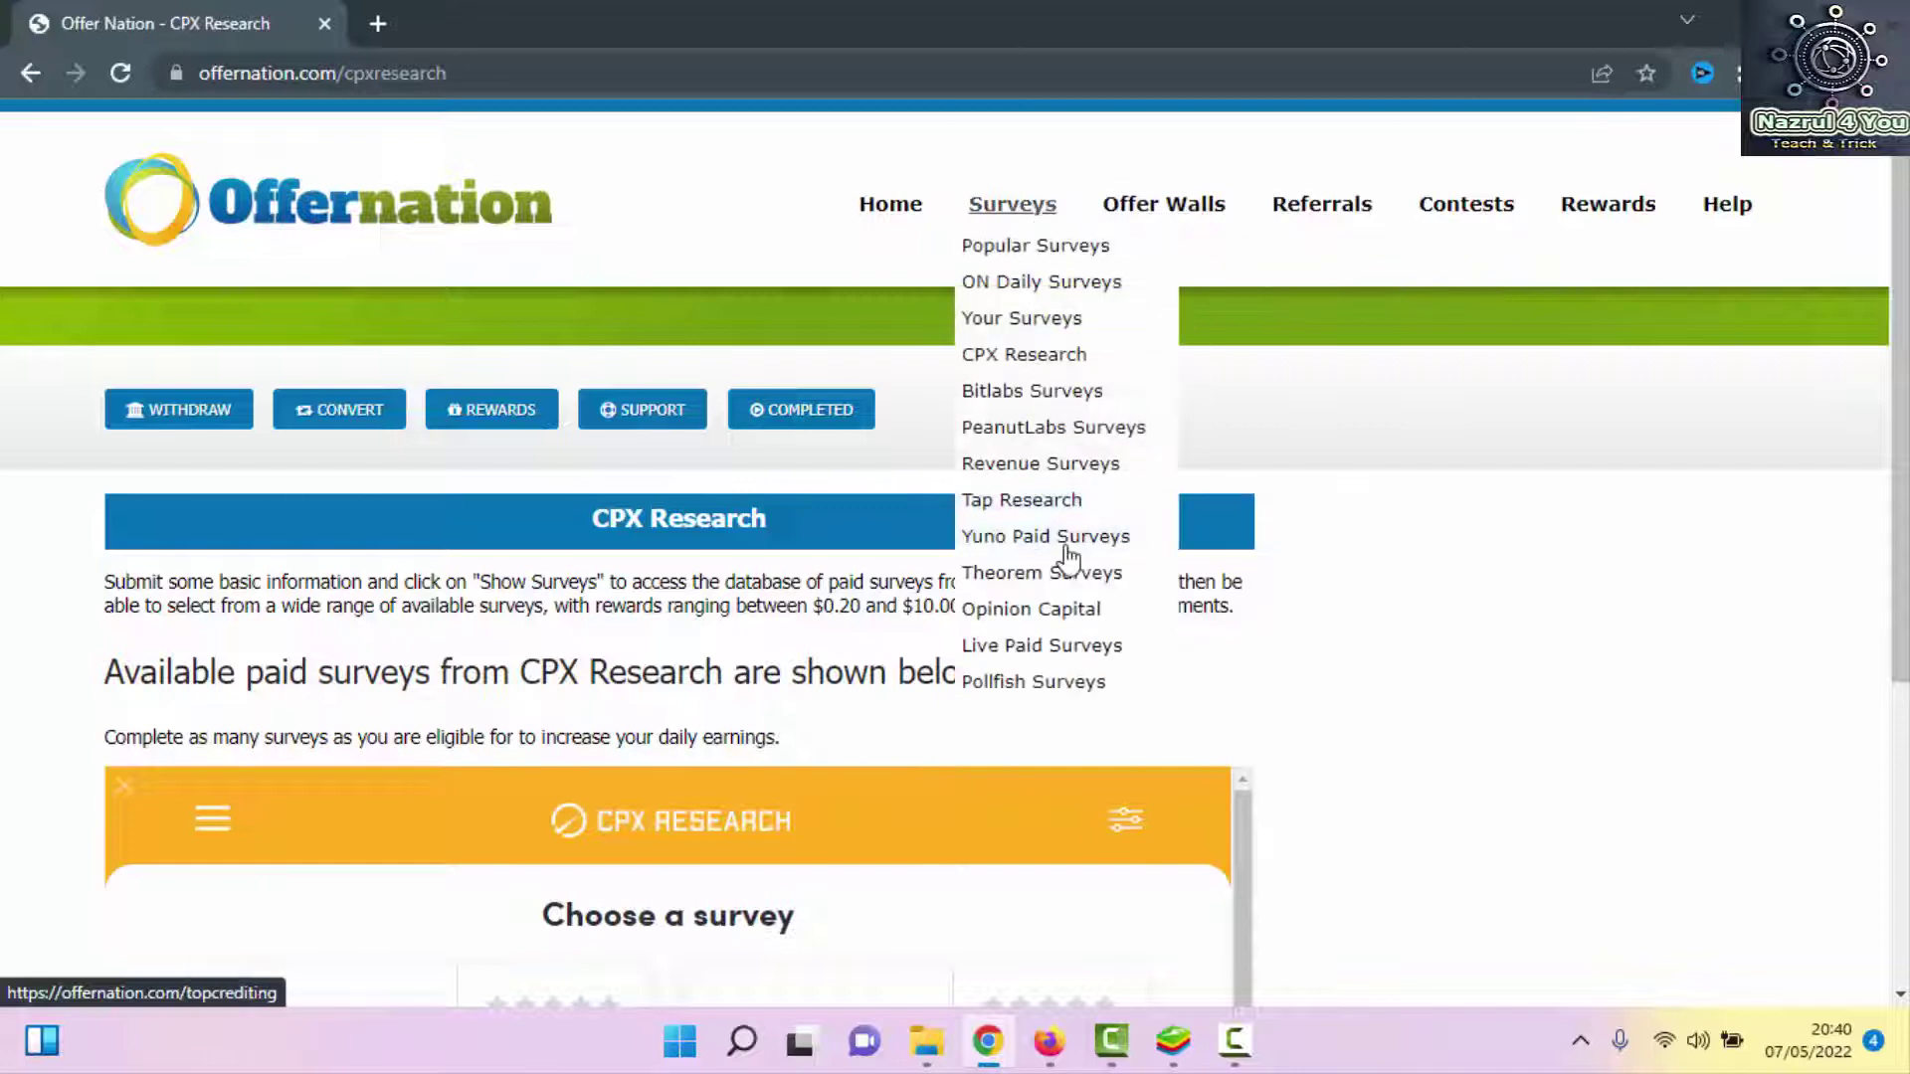
left_click(1027, 264)
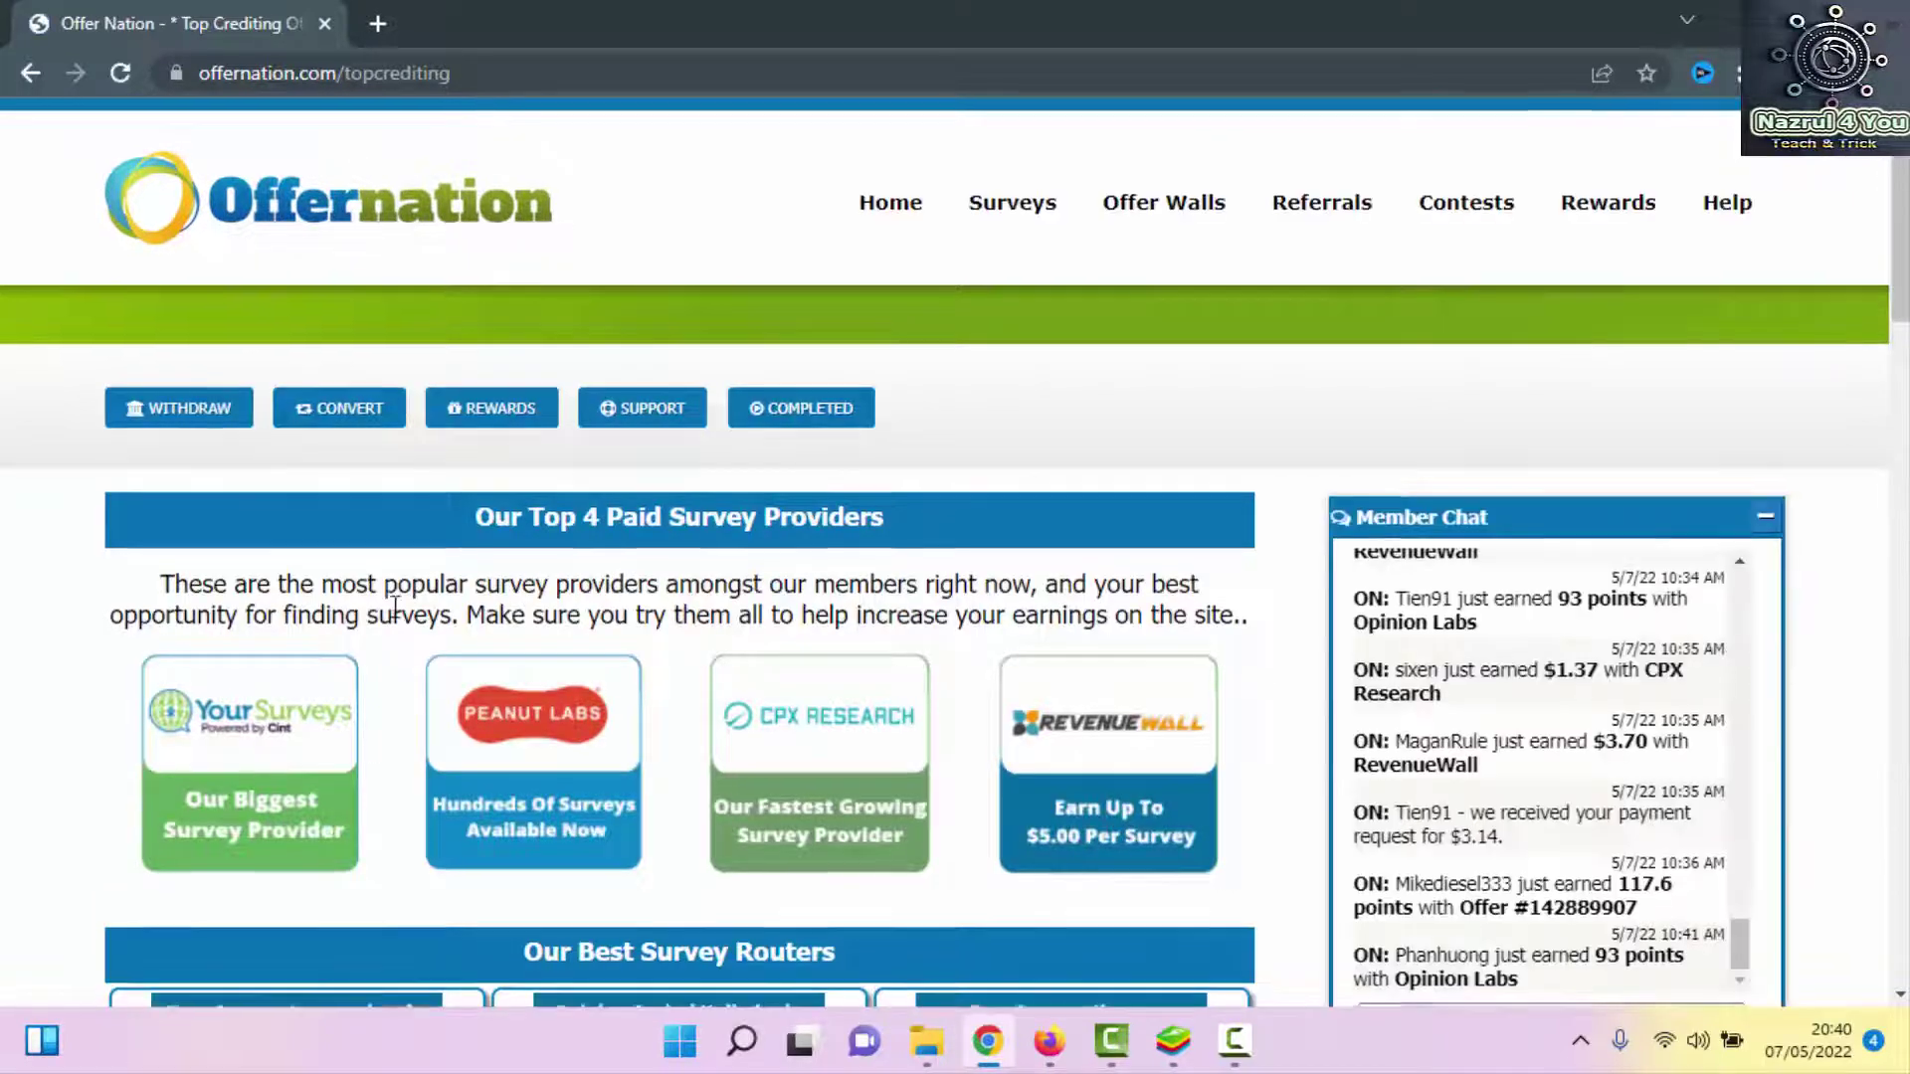
Scroll to the full provider list on Popular Surveys and open the YourSurveys card
scroll(395, 606, "down", 5)
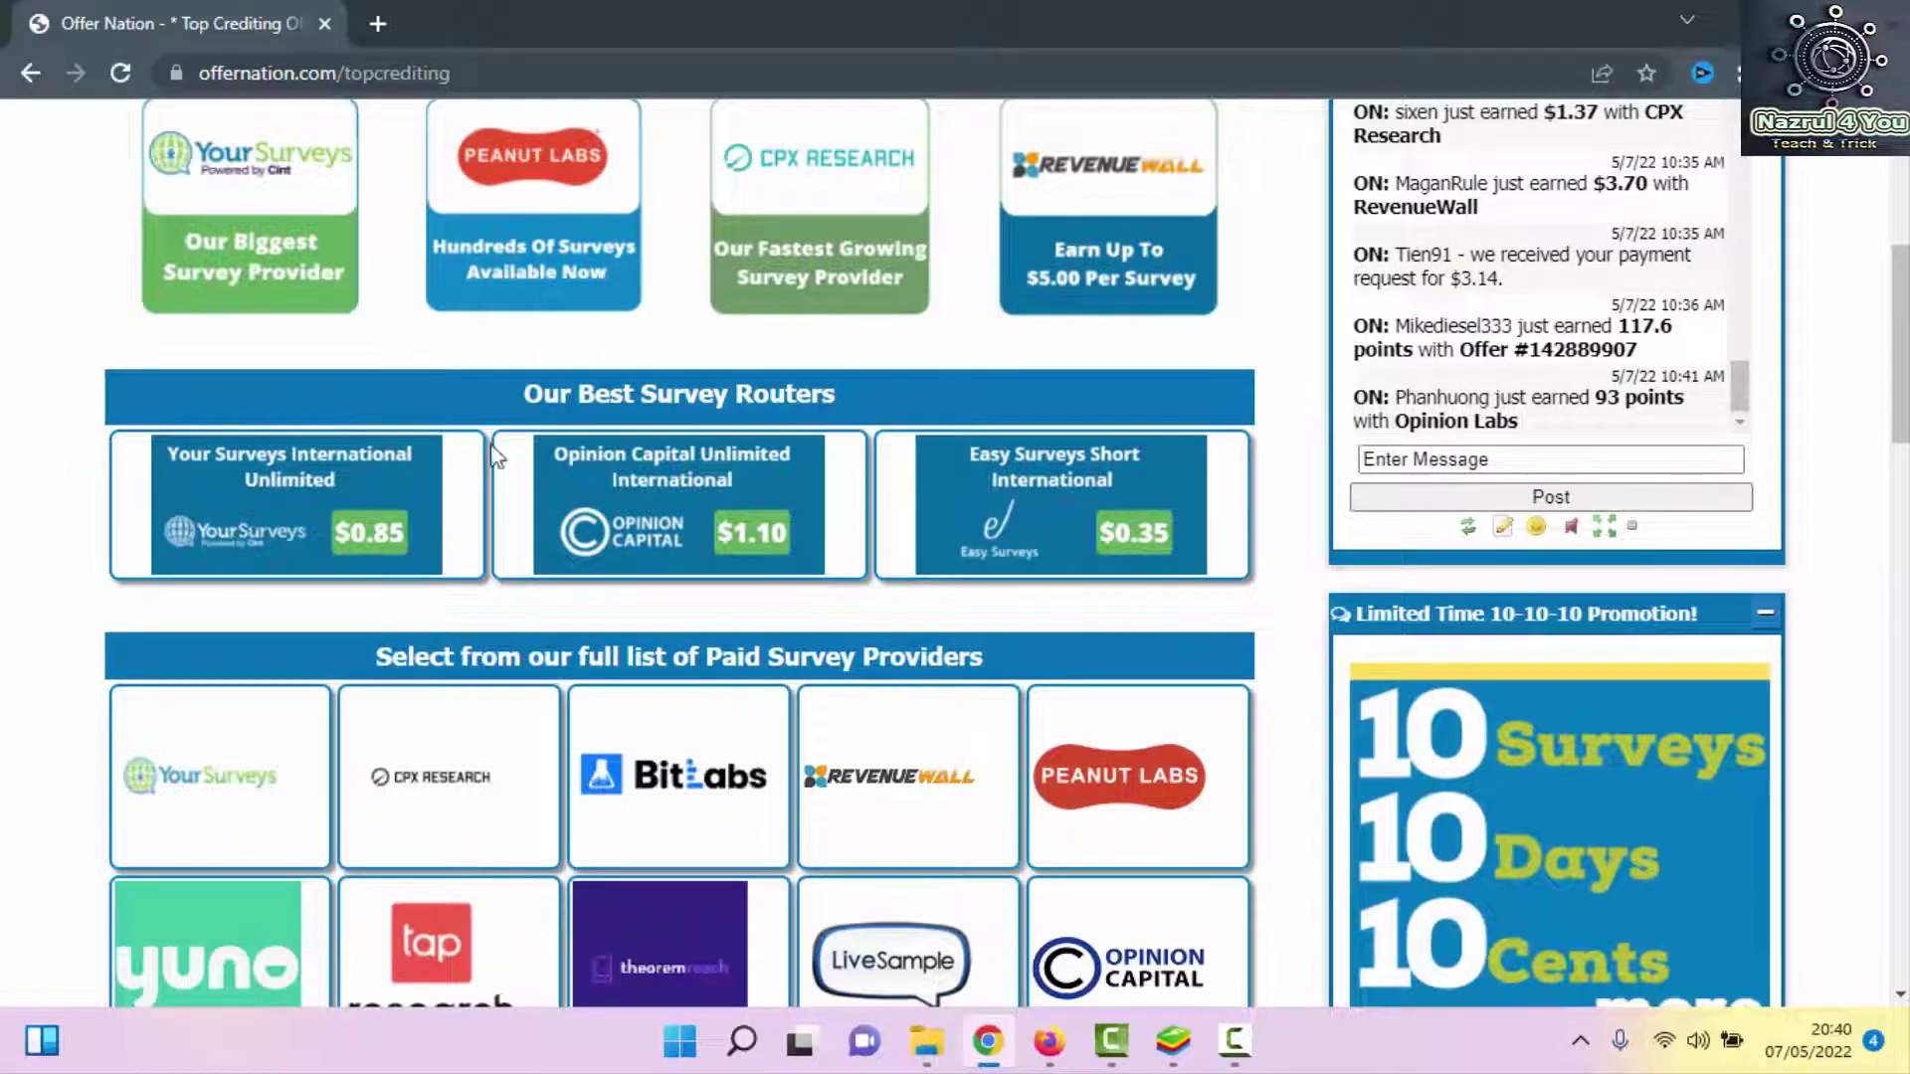
scroll(944, 550, "down", 1)
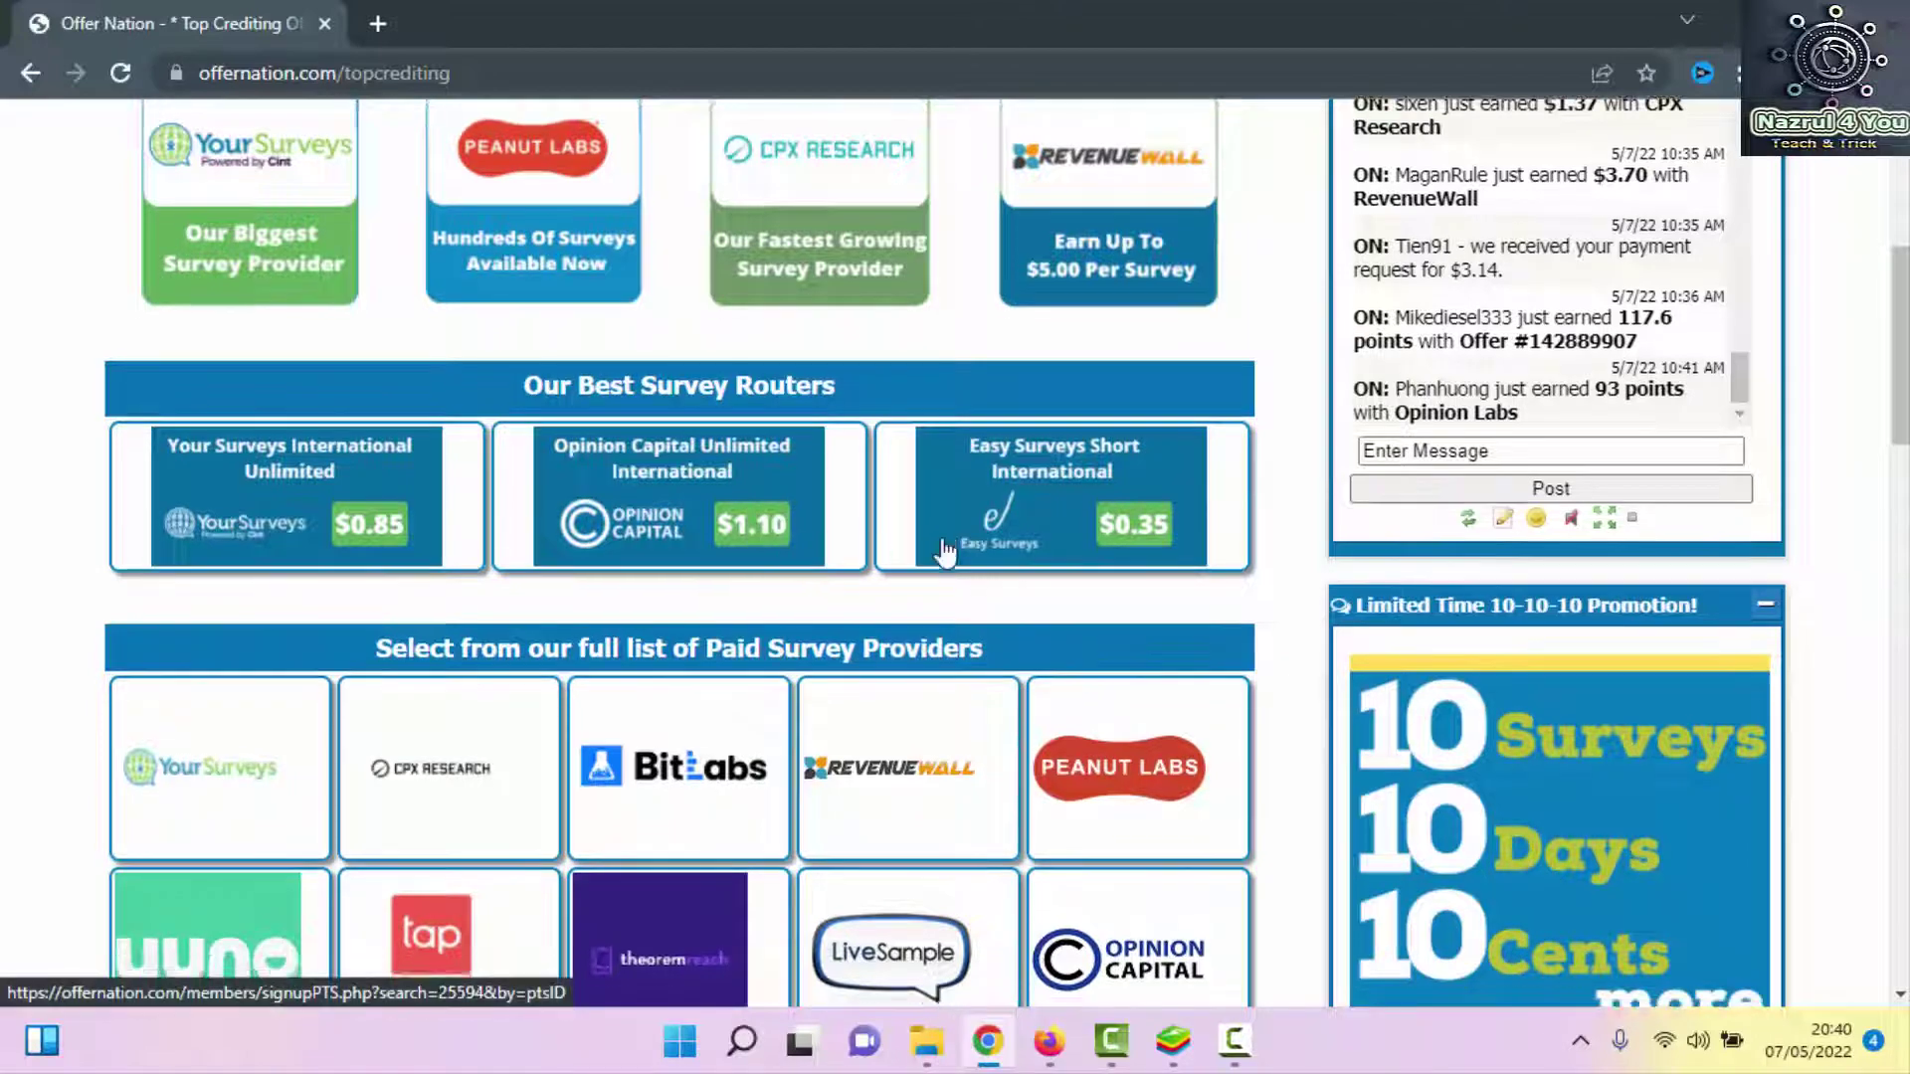
scroll(945, 550, "down", 8)
scroll(255, 341, "up", 4)
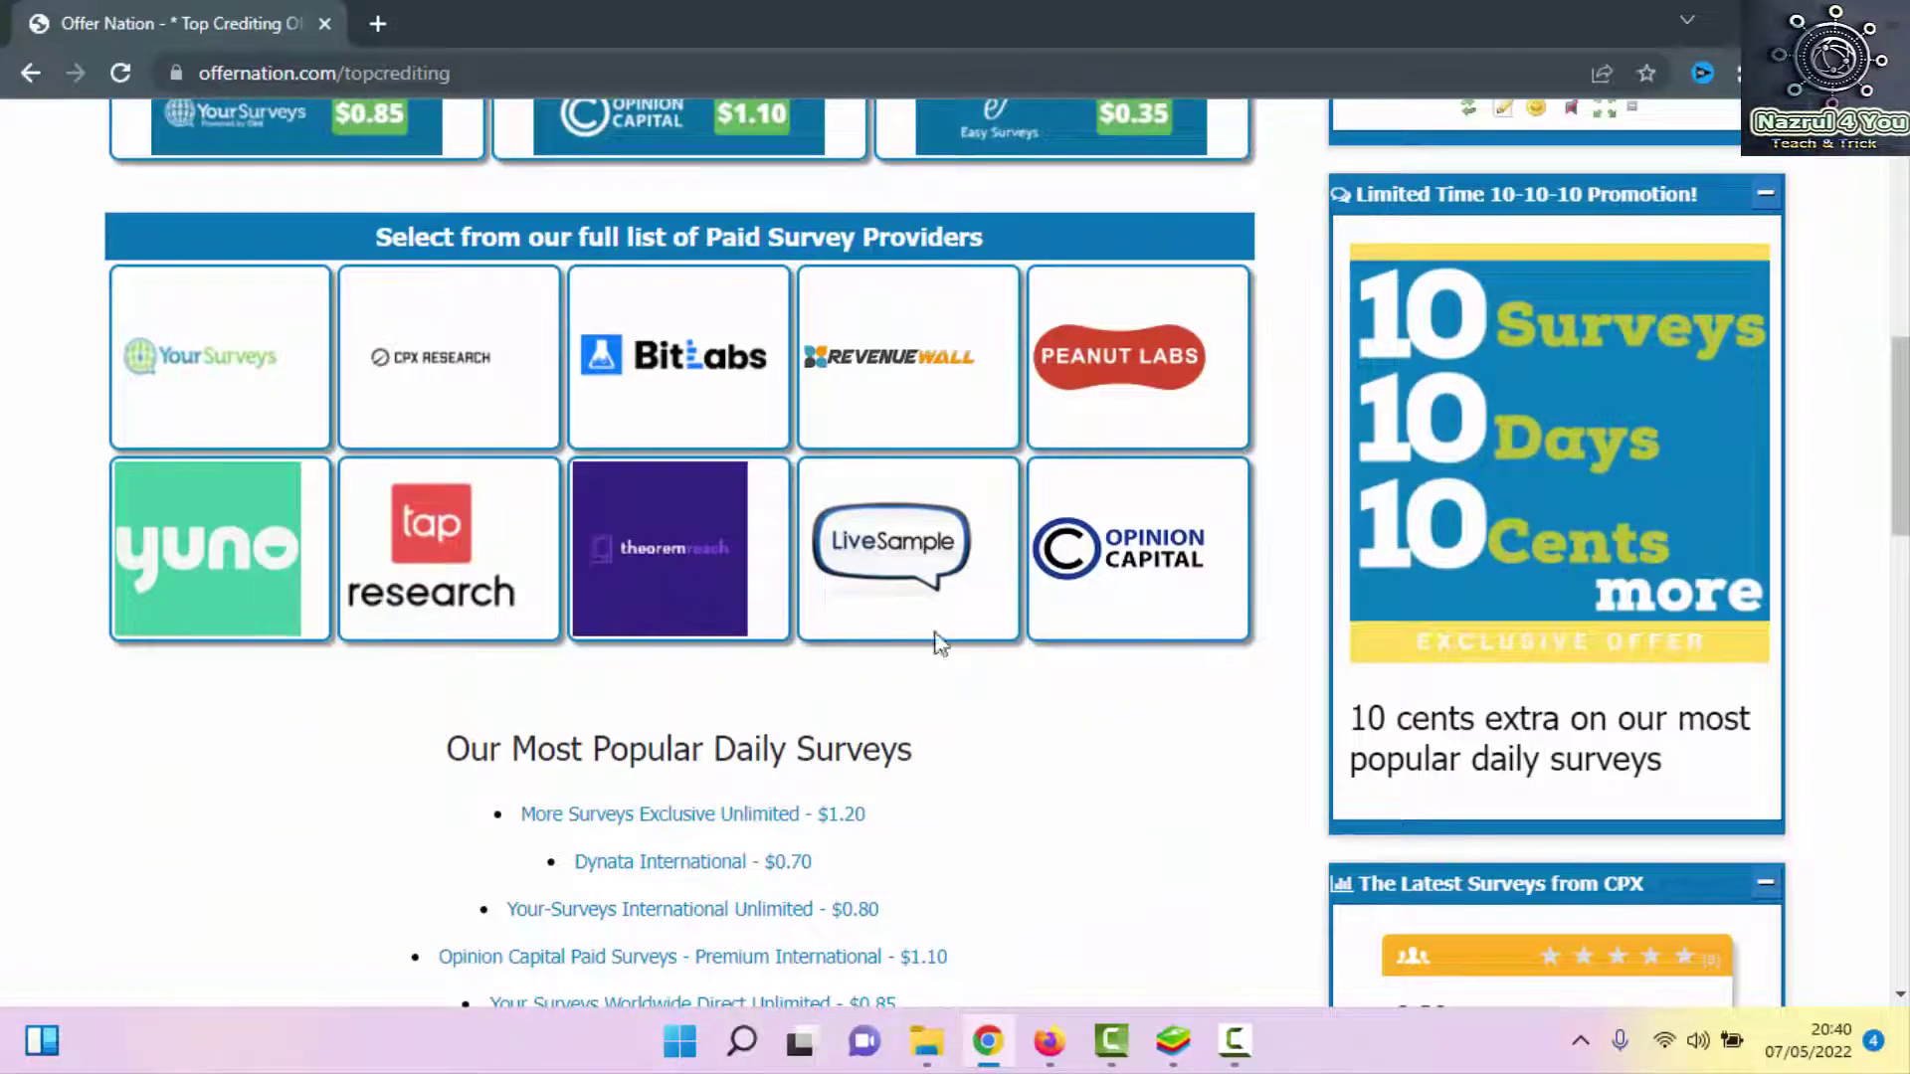
left_click(200, 379)
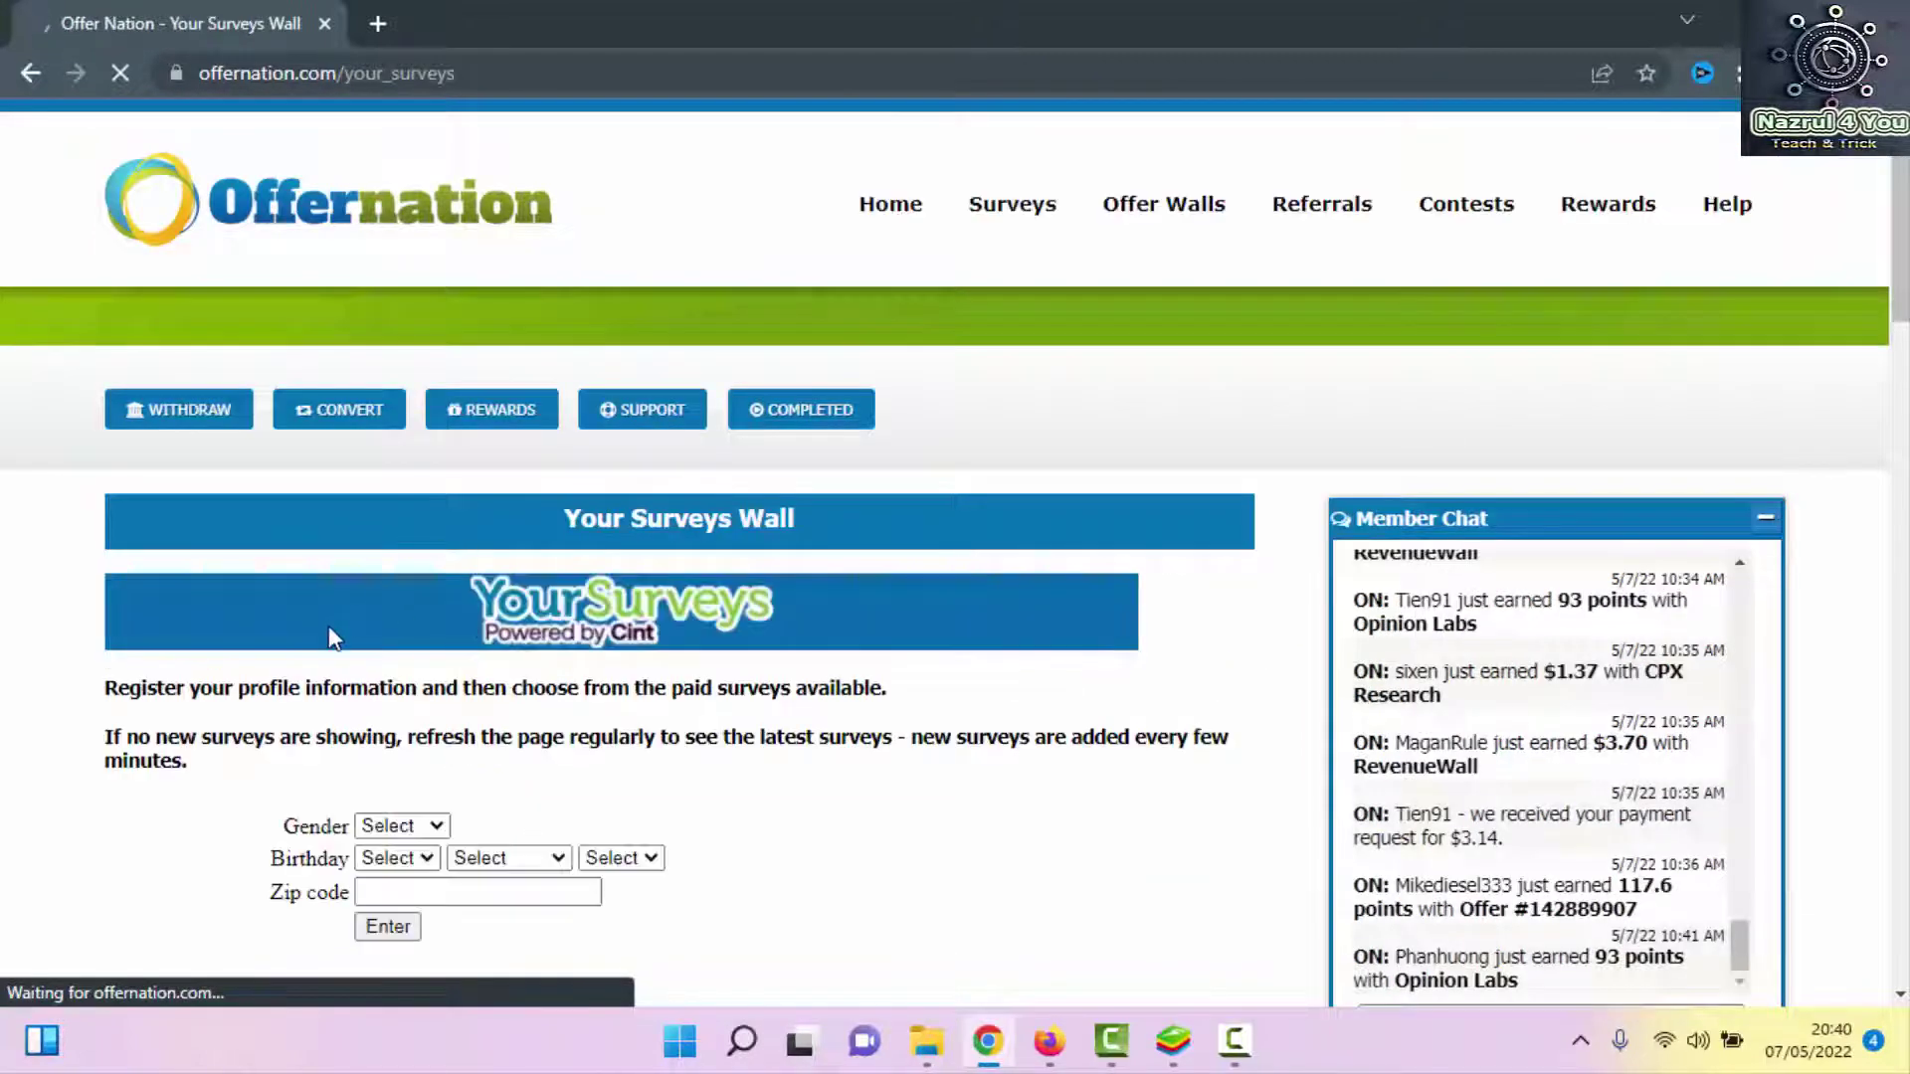
Let the Your Surveys Wall finish loading, leaving its gender, birthday and zip code form blank
scroll(334, 637, "down", 3)
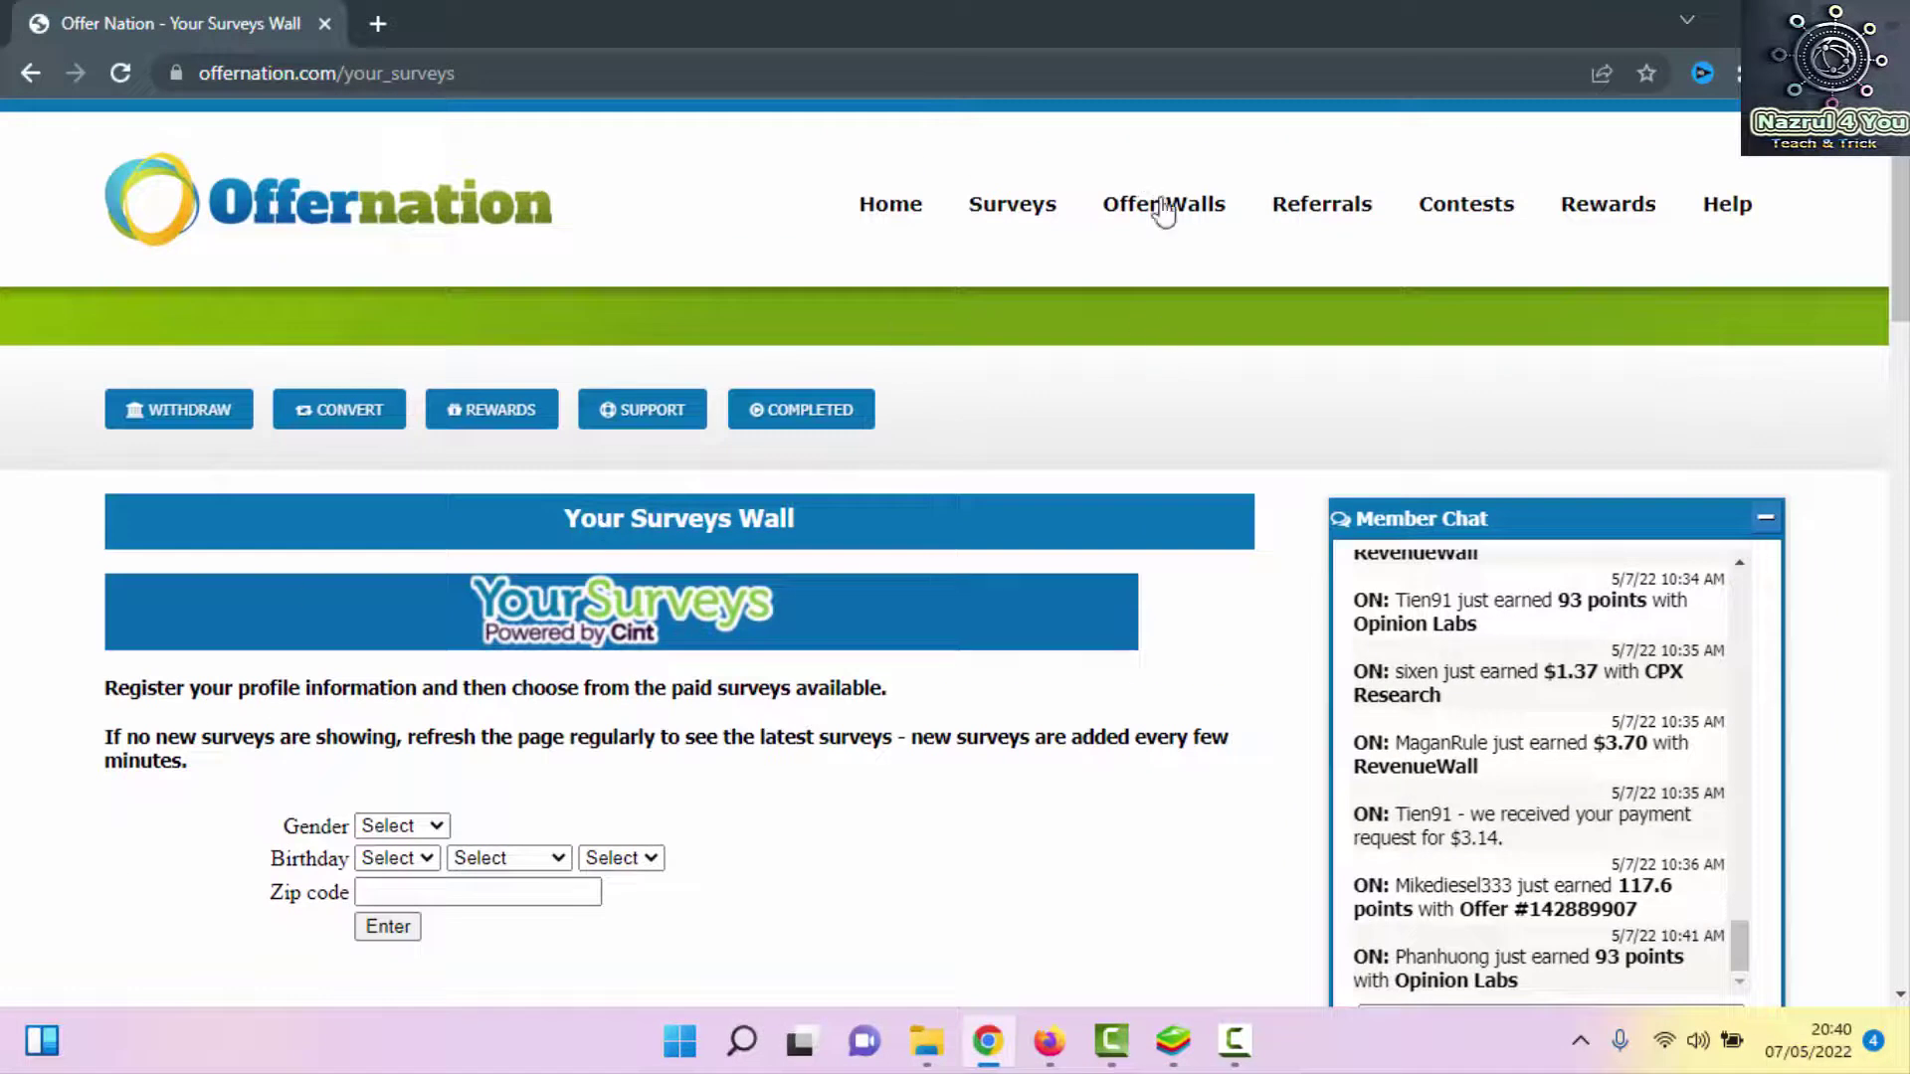
mouse_move(1011, 204)
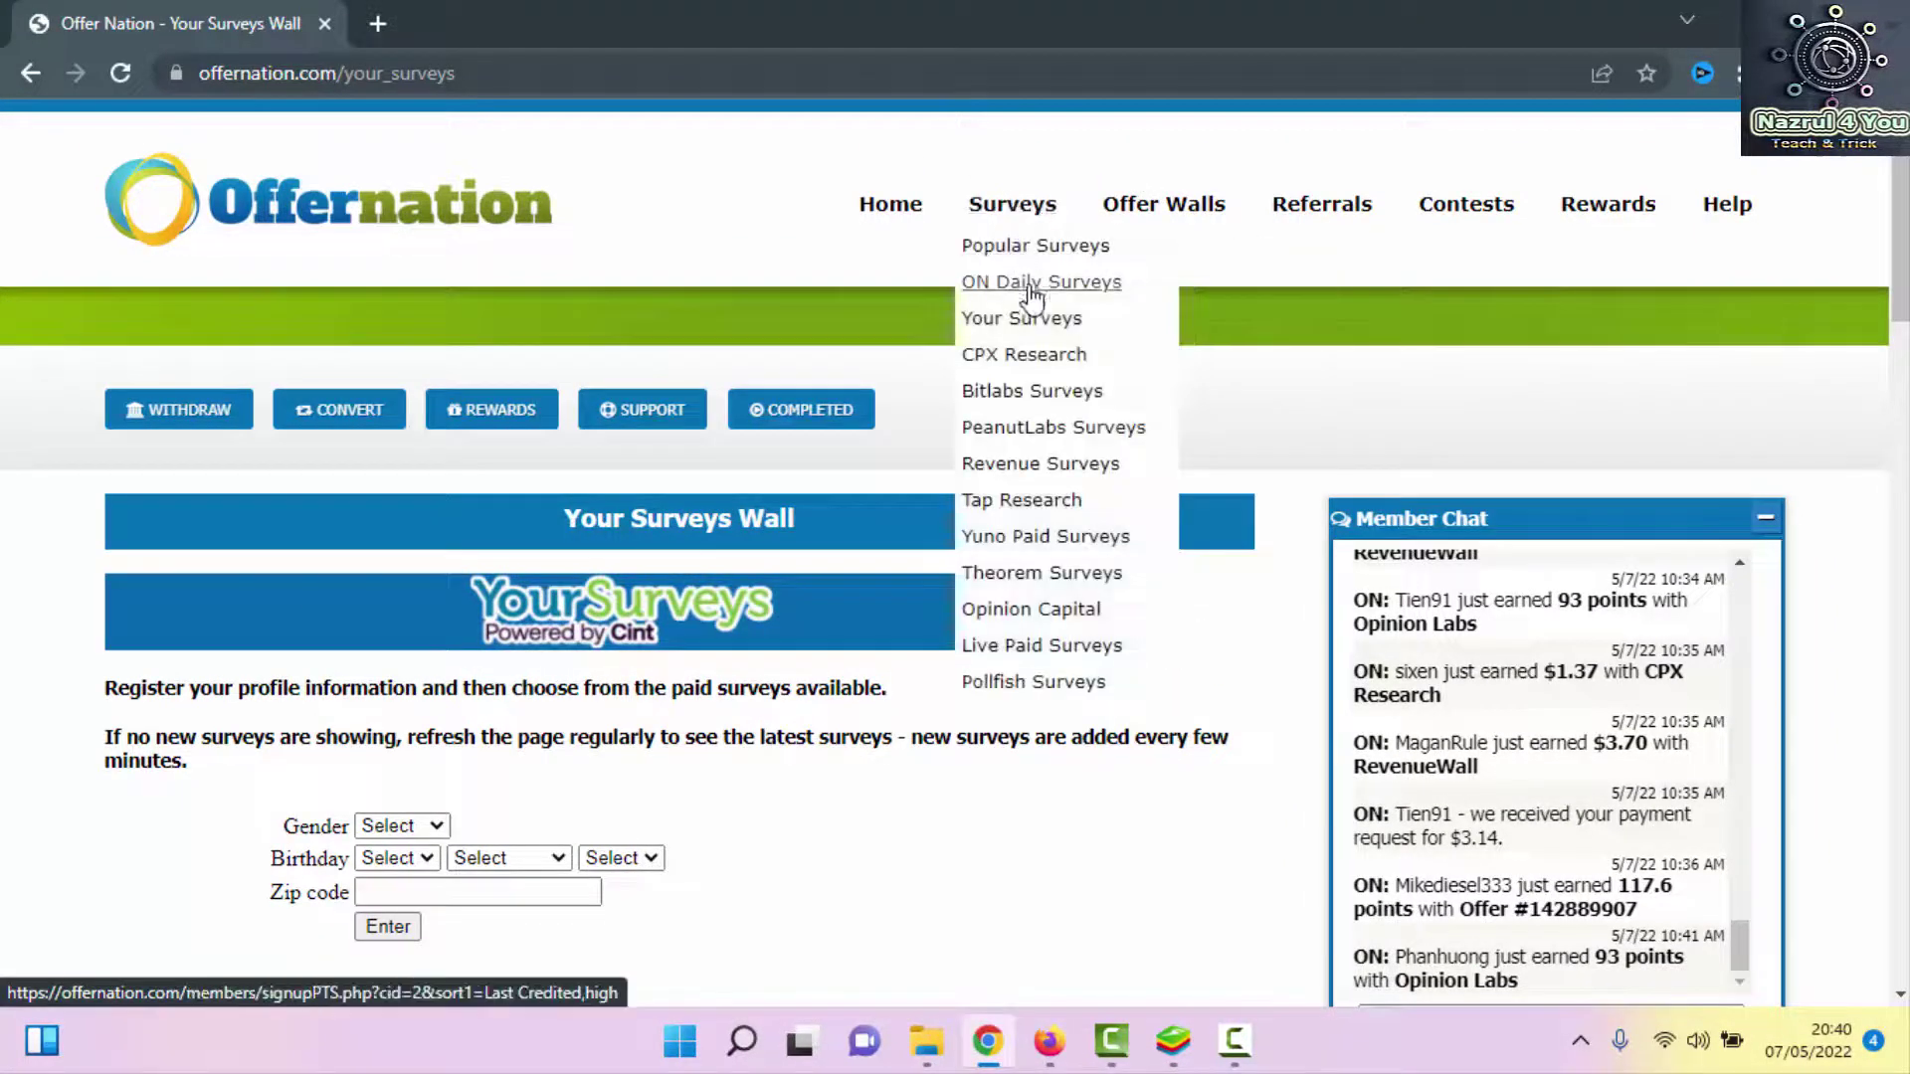